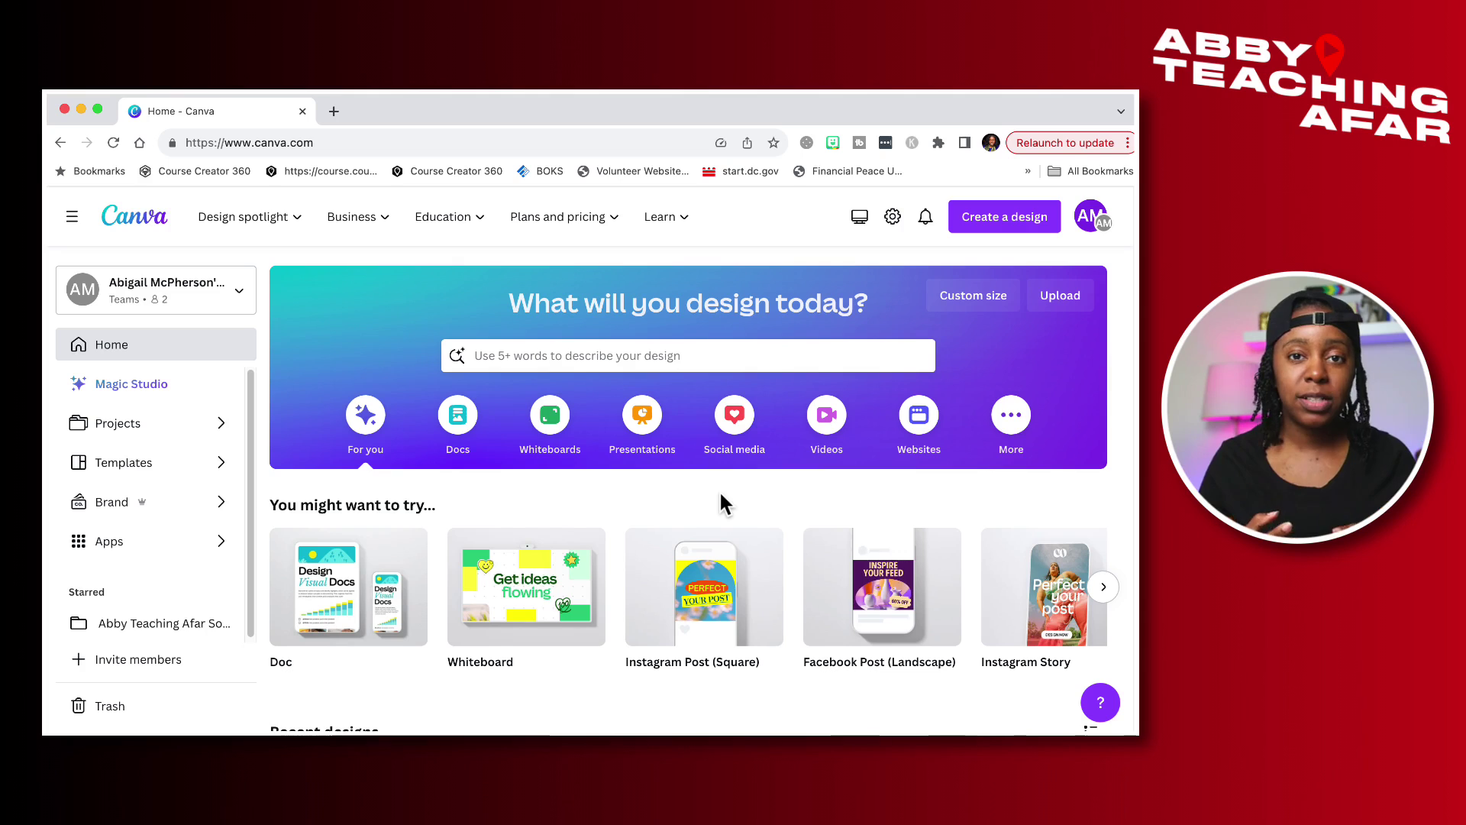
- Search Canva's templates for 'carousel'
{"action": "left_click", "coordinate": [572, 355]}
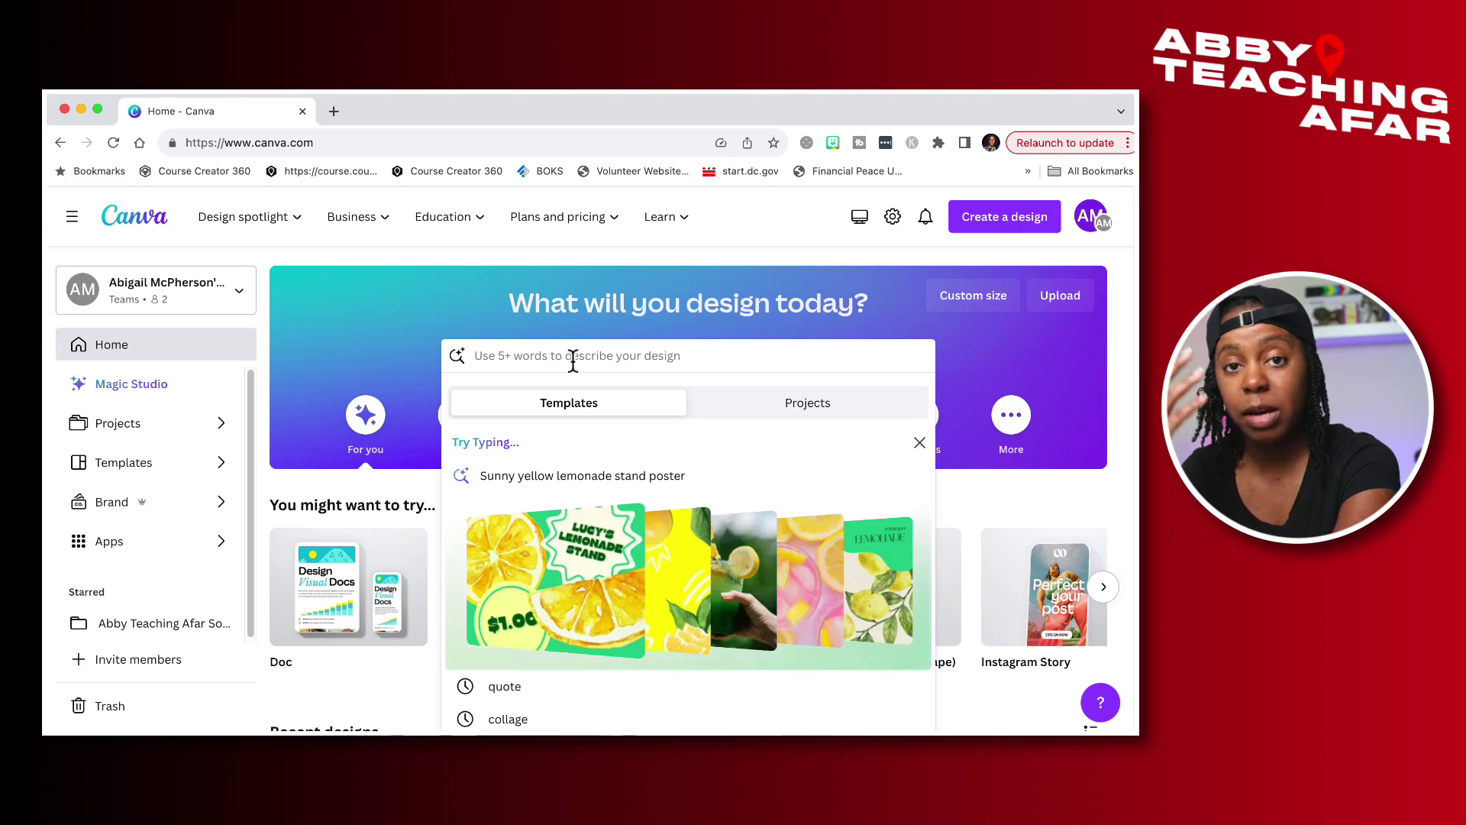
{"action": "type", "text": "carousel"}
{"action": "key", "text": "Return"}
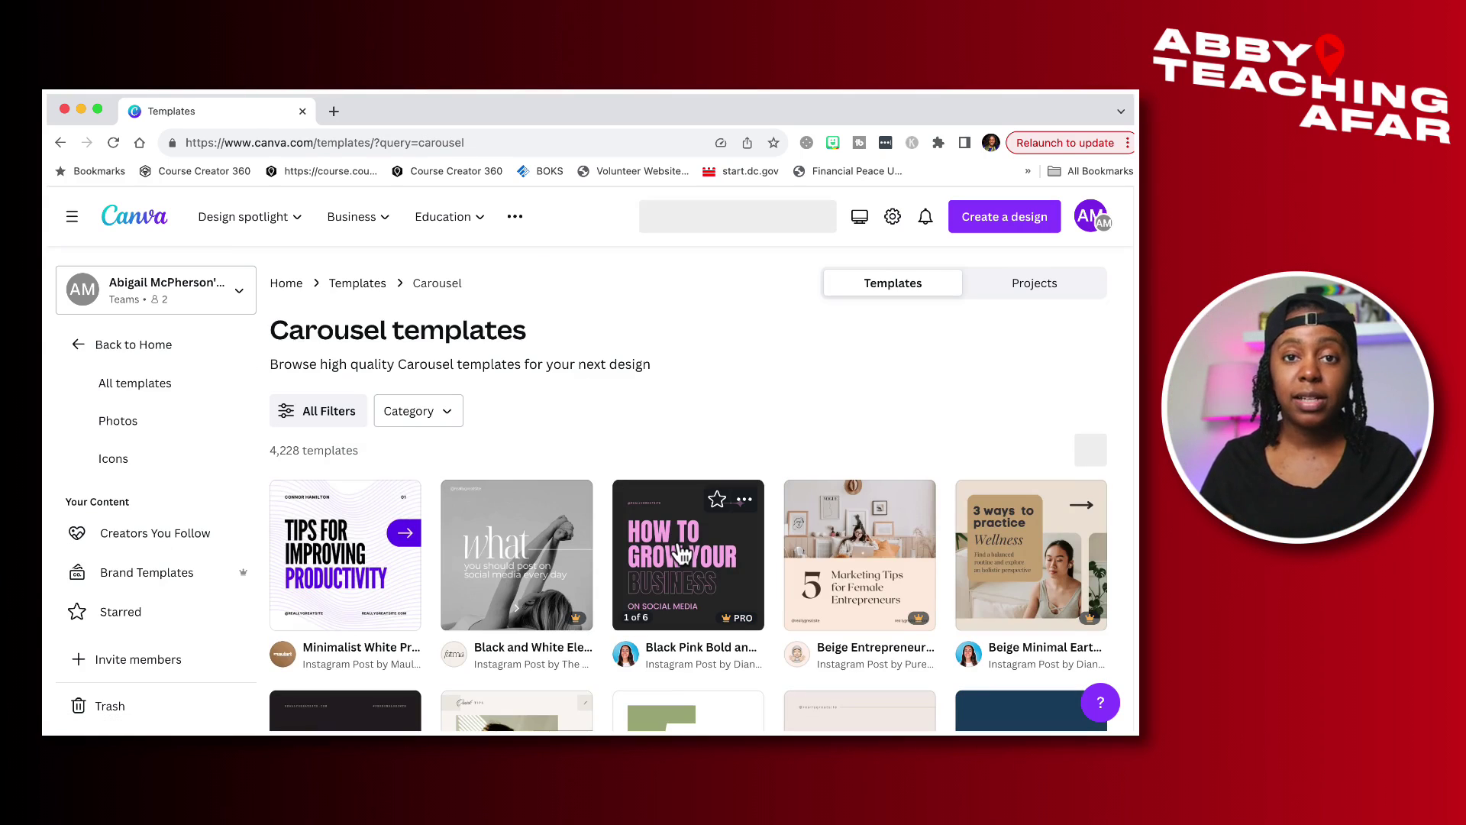
- Open the Minimalist White Productivity Tips Seamless Carousel template from the results
{"action": "scroll", "coordinate": [682, 554], "scroll_direction": "down", "scroll_amount": 3}
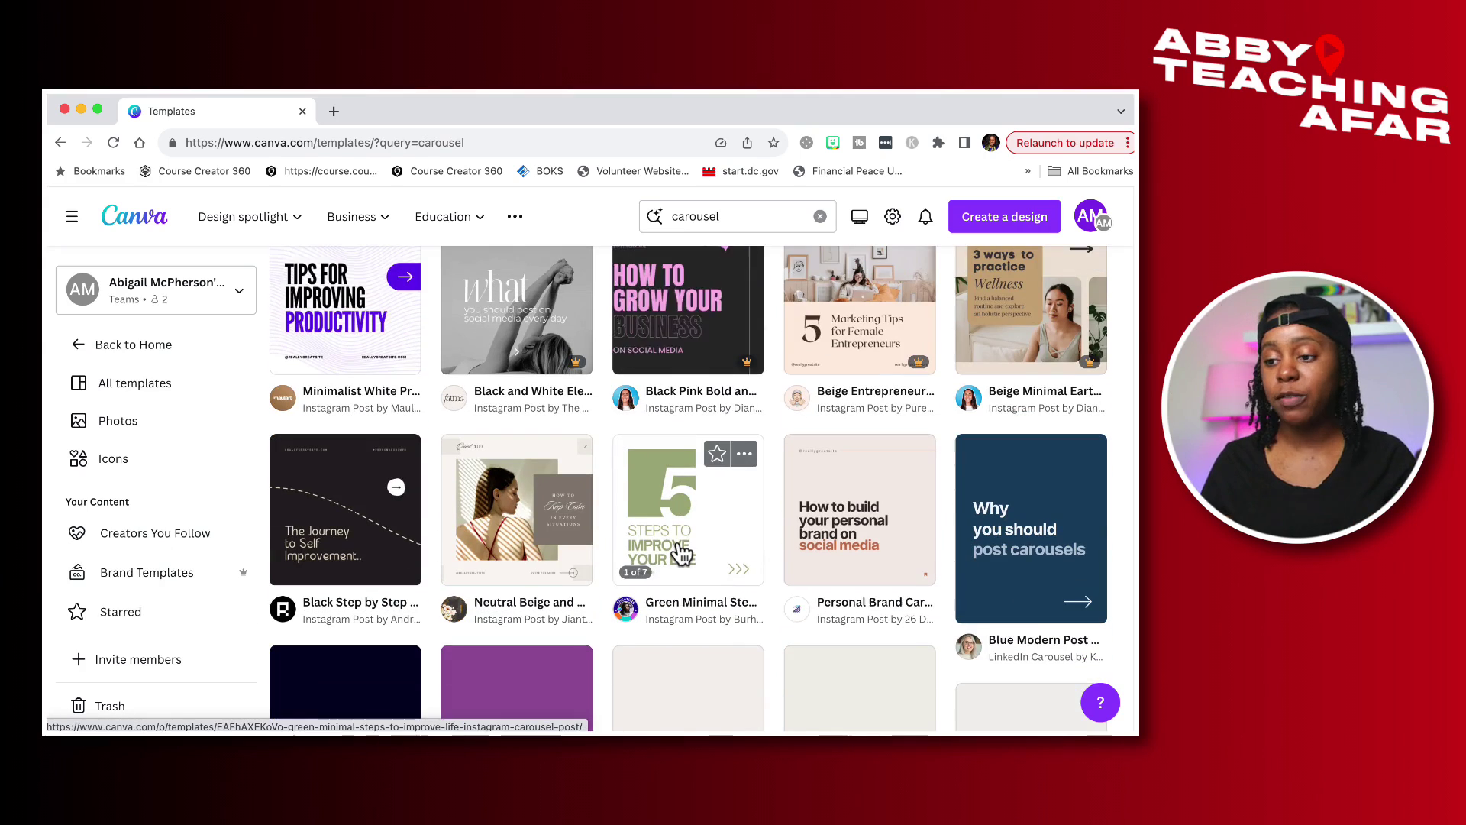
{"action": "scroll", "coordinate": [680, 553], "scroll_direction": "down", "scroll_amount": 5}
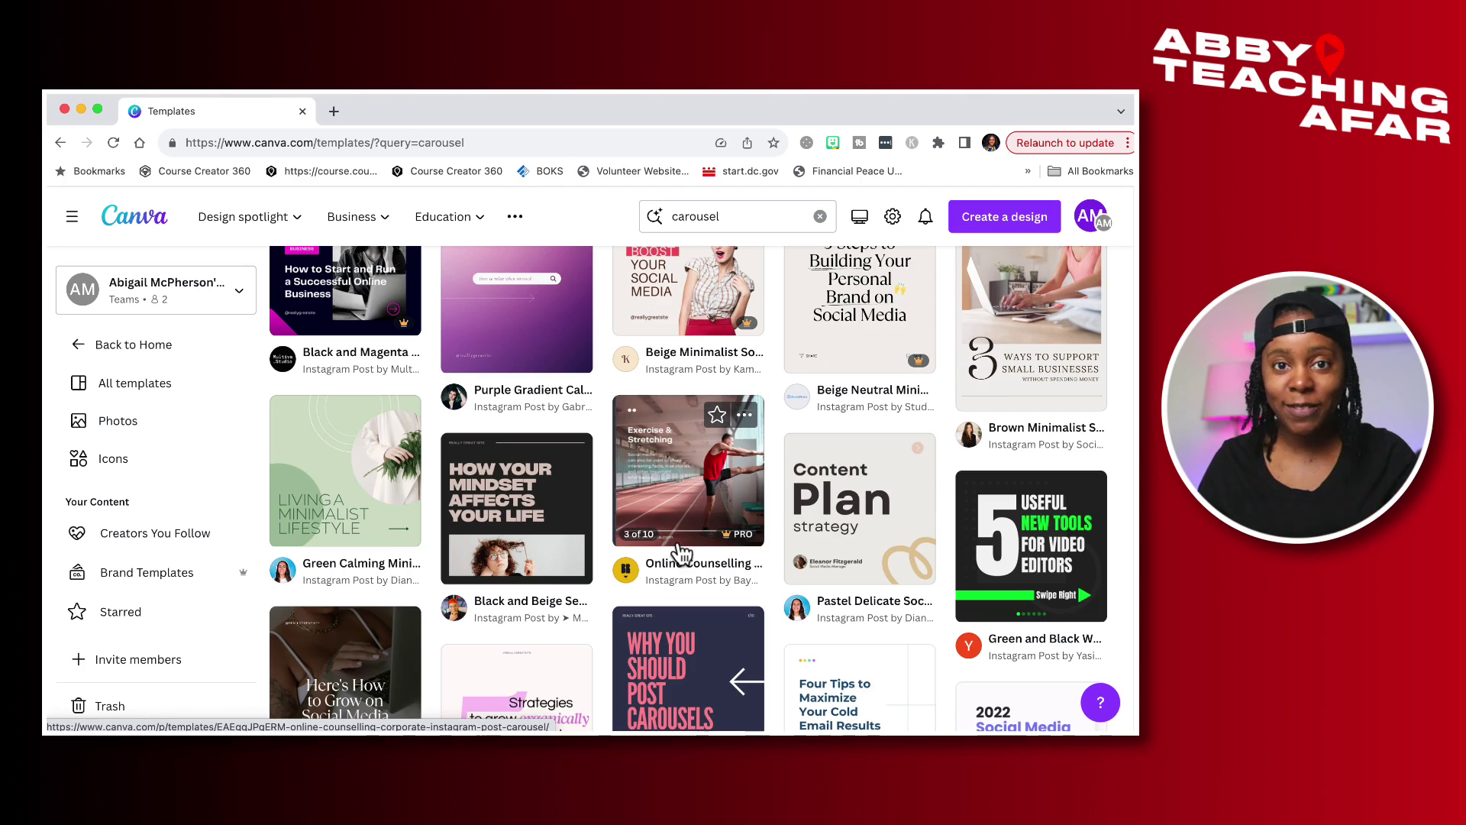
{"action": "scroll", "coordinate": [682, 553], "scroll_direction": "down", "scroll_amount": 3}
{"action": "scroll", "coordinate": [681, 553], "scroll_direction": "down", "scroll_amount": 3}
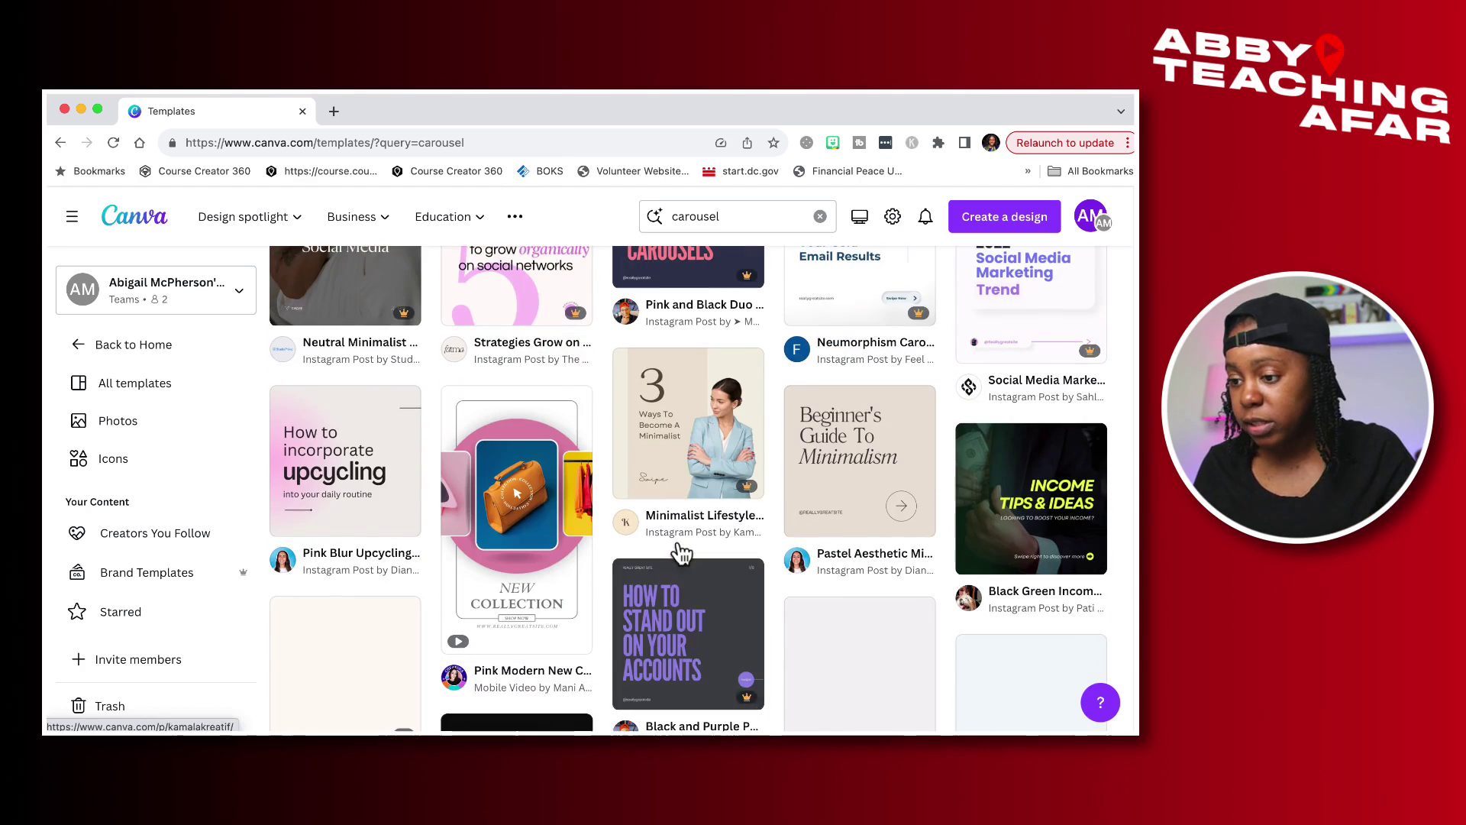
{"action": "scroll", "coordinate": [678, 544], "scroll_direction": "down", "scroll_amount": 4}
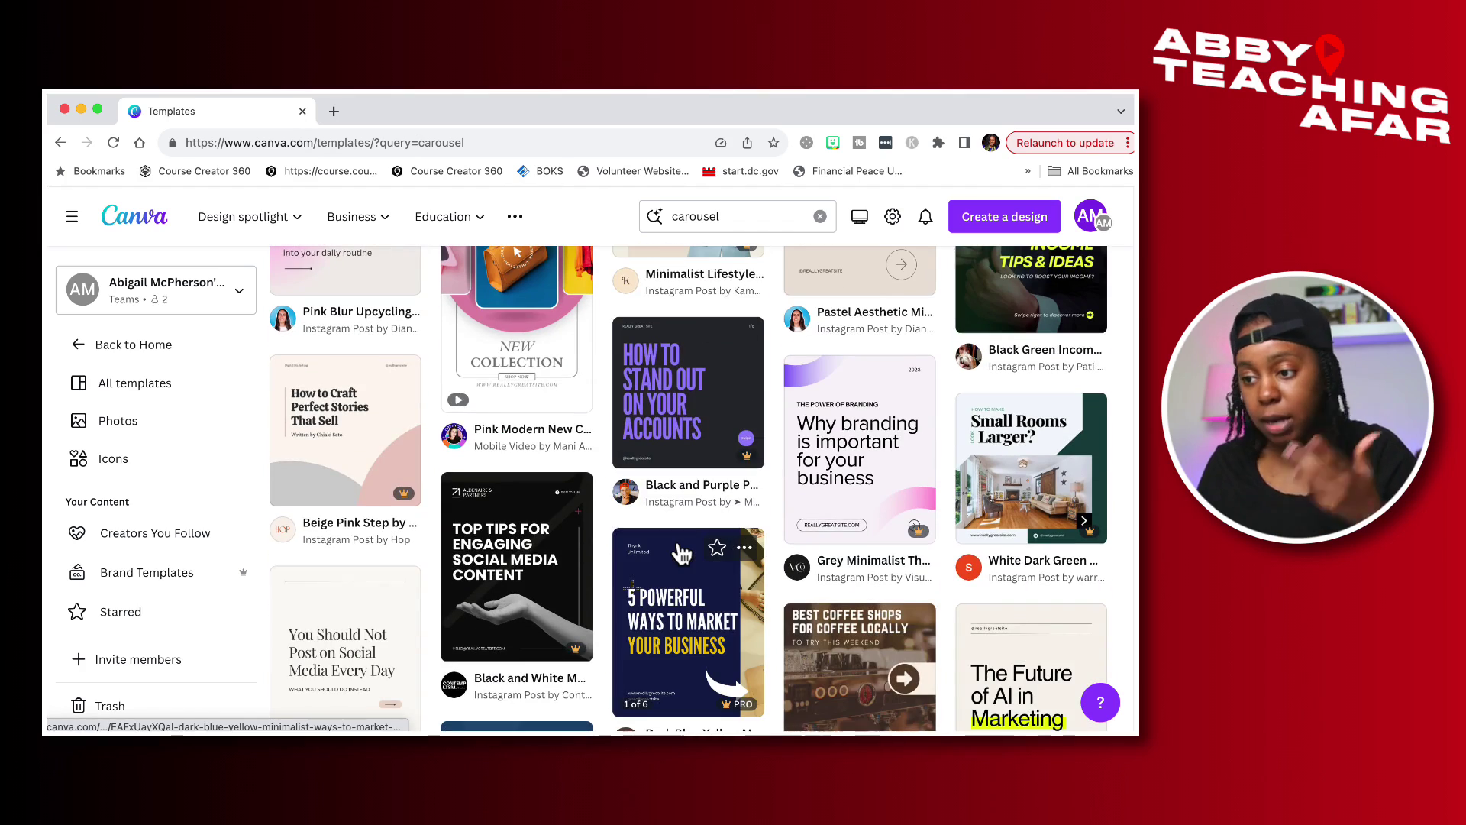
{"action": "scroll", "coordinate": [682, 554], "scroll_direction": "down", "scroll_amount": 3}
{"action": "scroll", "coordinate": [682, 553], "scroll_direction": "up", "scroll_amount": 15}
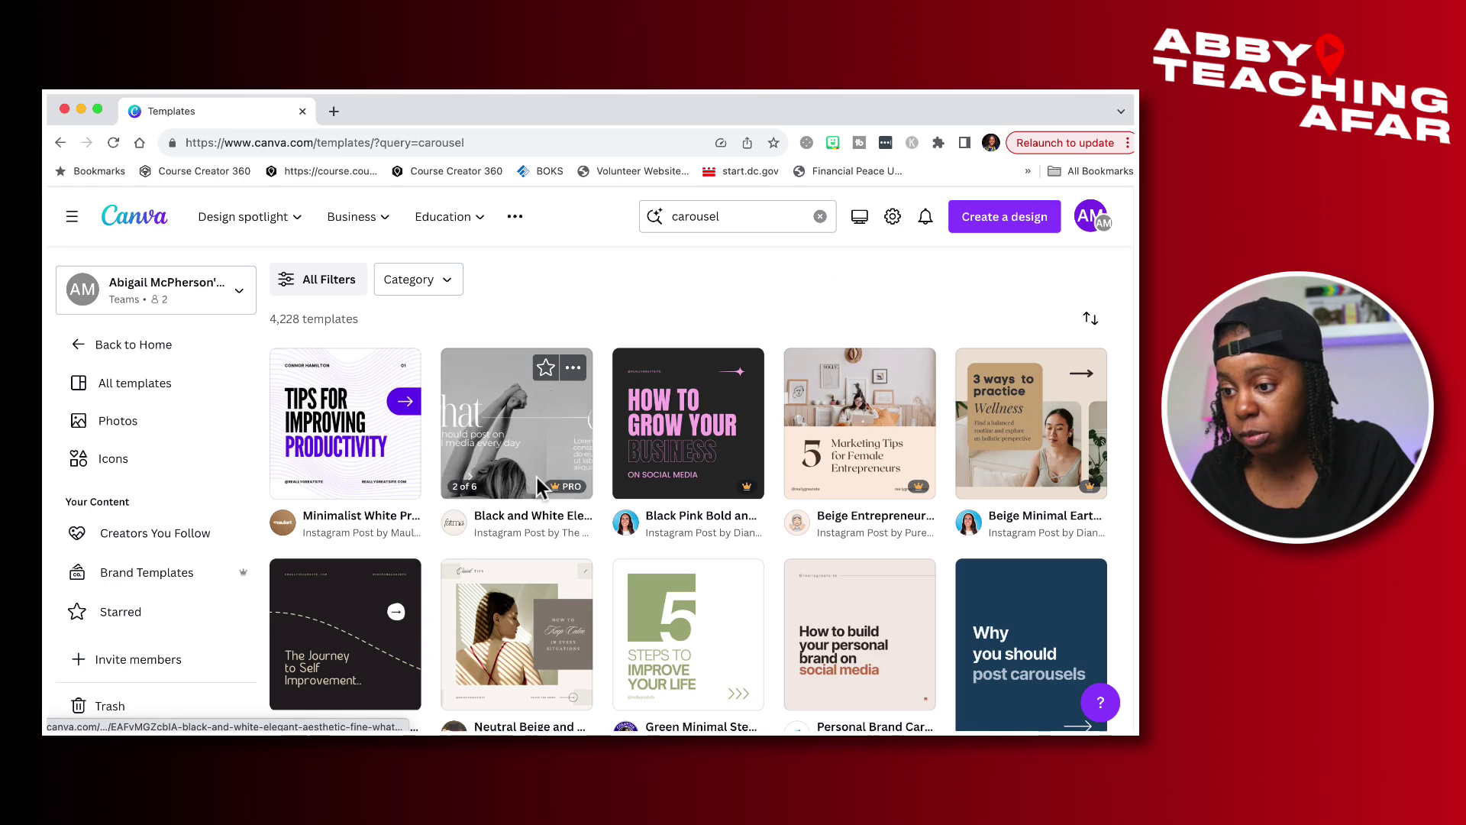
{"action": "mouse_move", "coordinate": [573, 488]}
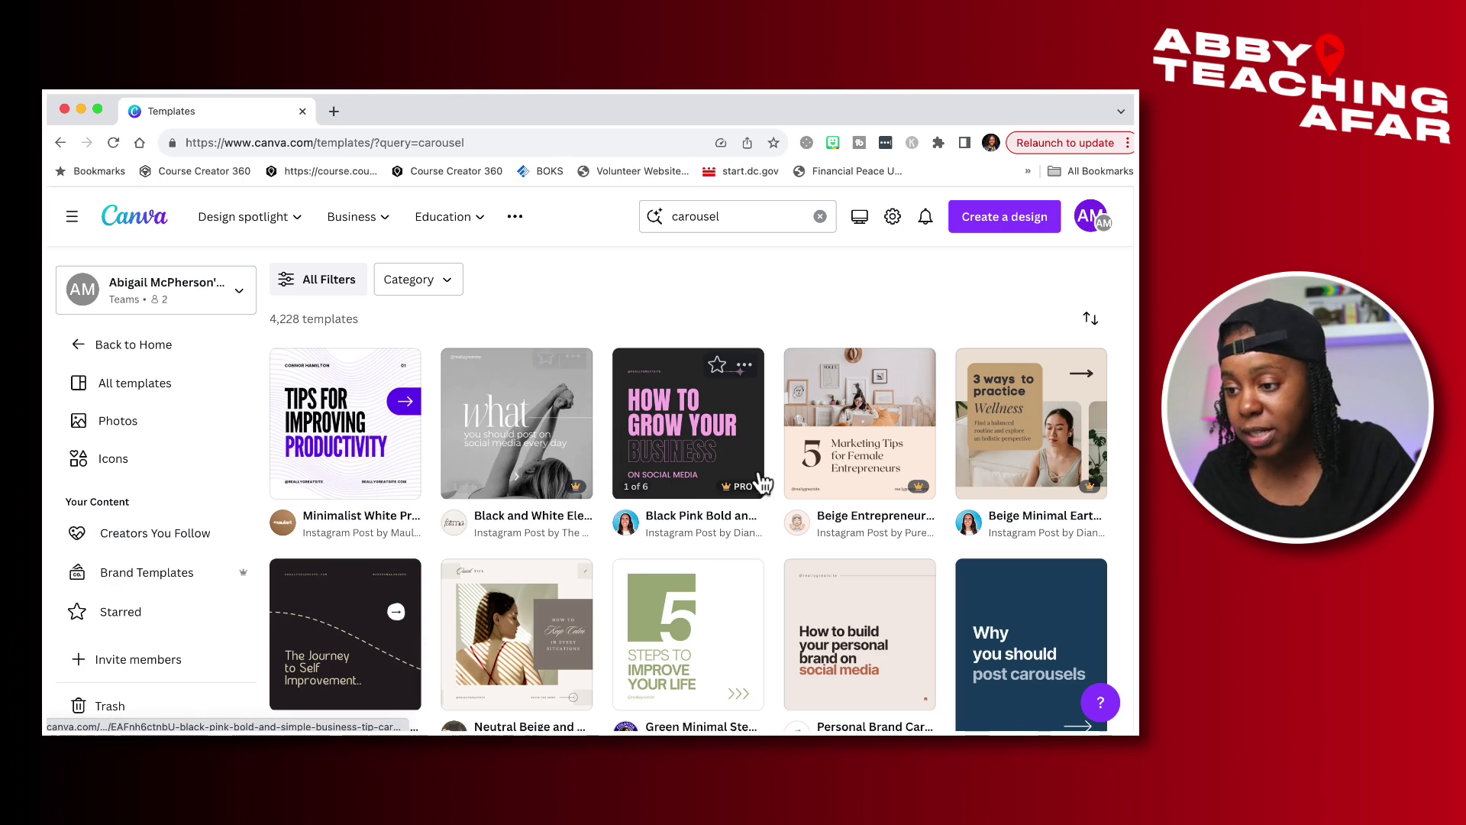
{"action": "scroll", "coordinate": [604, 486], "scroll_direction": "down", "scroll_amount": 2}
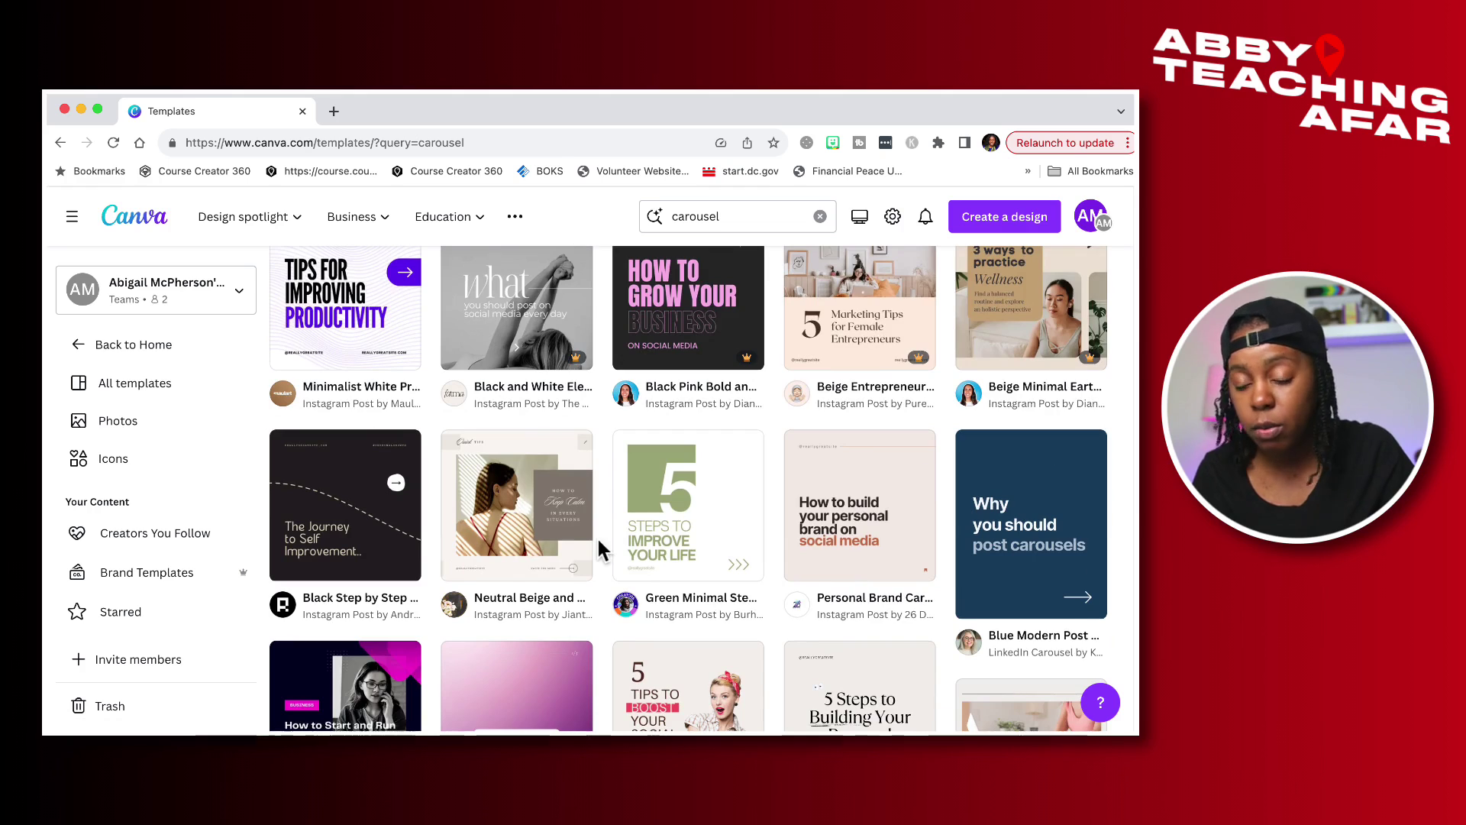
{"action": "scroll", "coordinate": [597, 542], "scroll_direction": "down", "scroll_amount": 4}
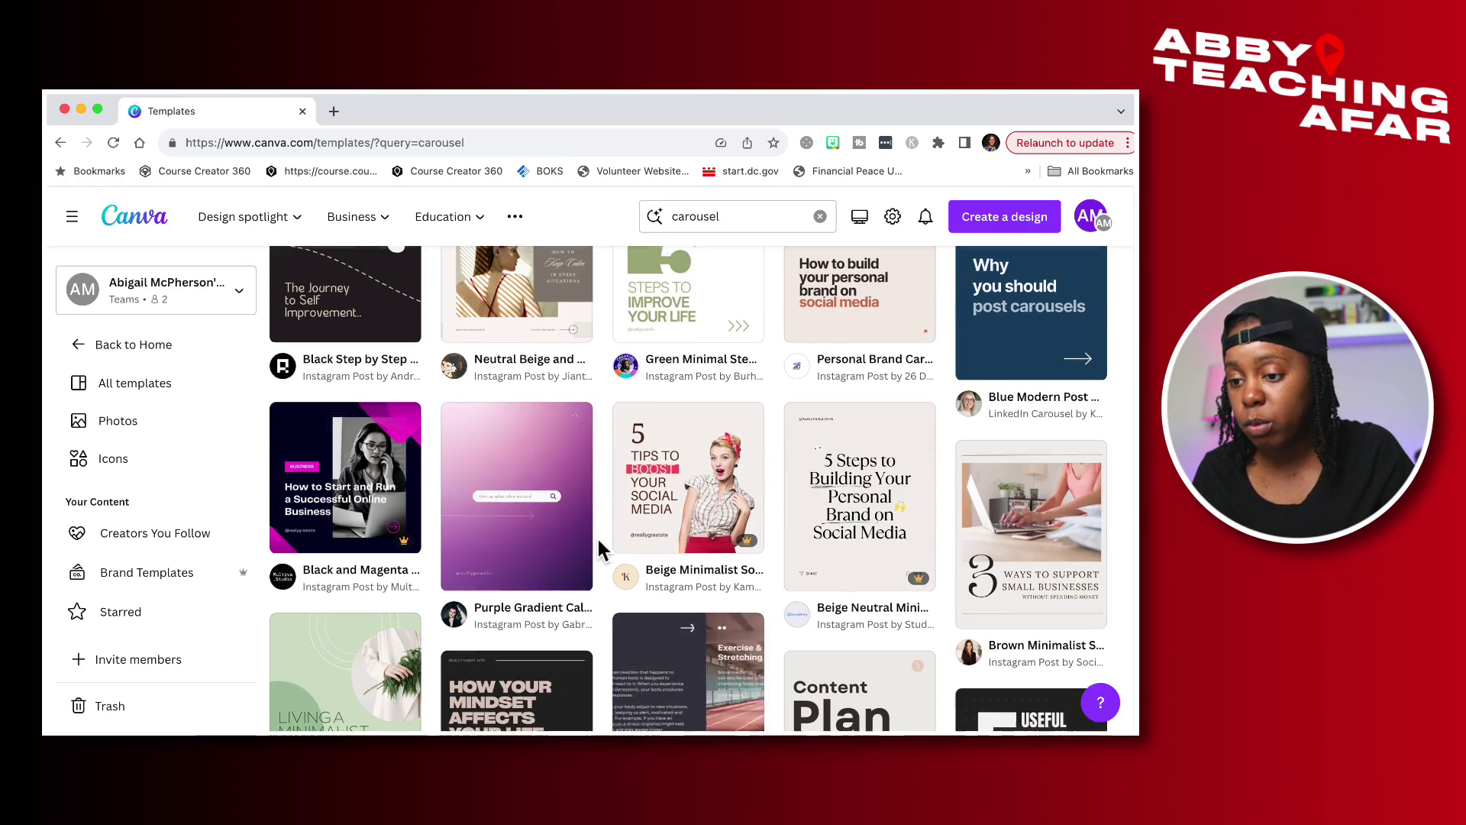
{"action": "scroll", "coordinate": [606, 556], "scroll_direction": "down", "scroll_amount": 1}
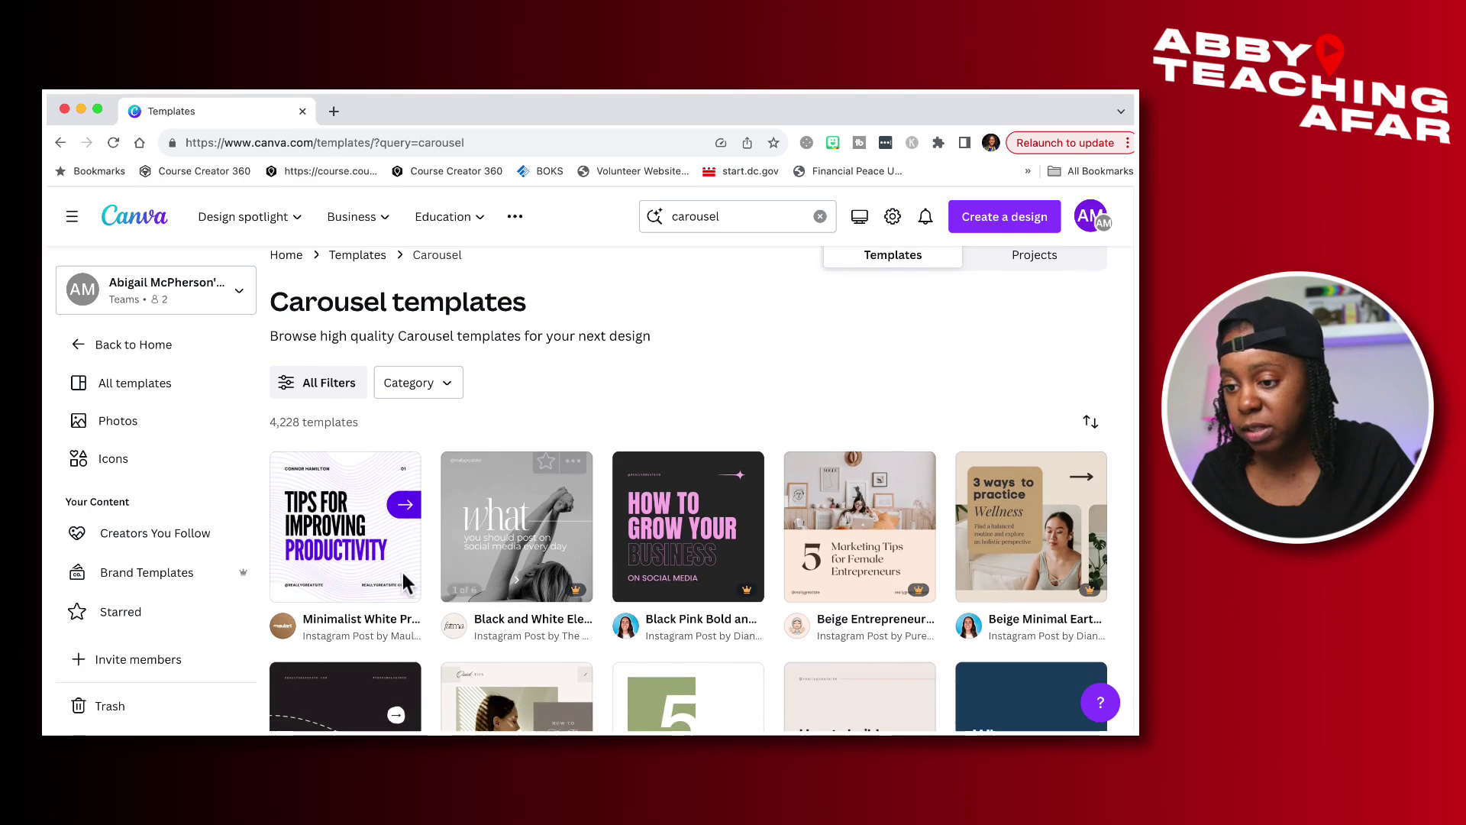
{"action": "left_click", "coordinate": [336, 542]}
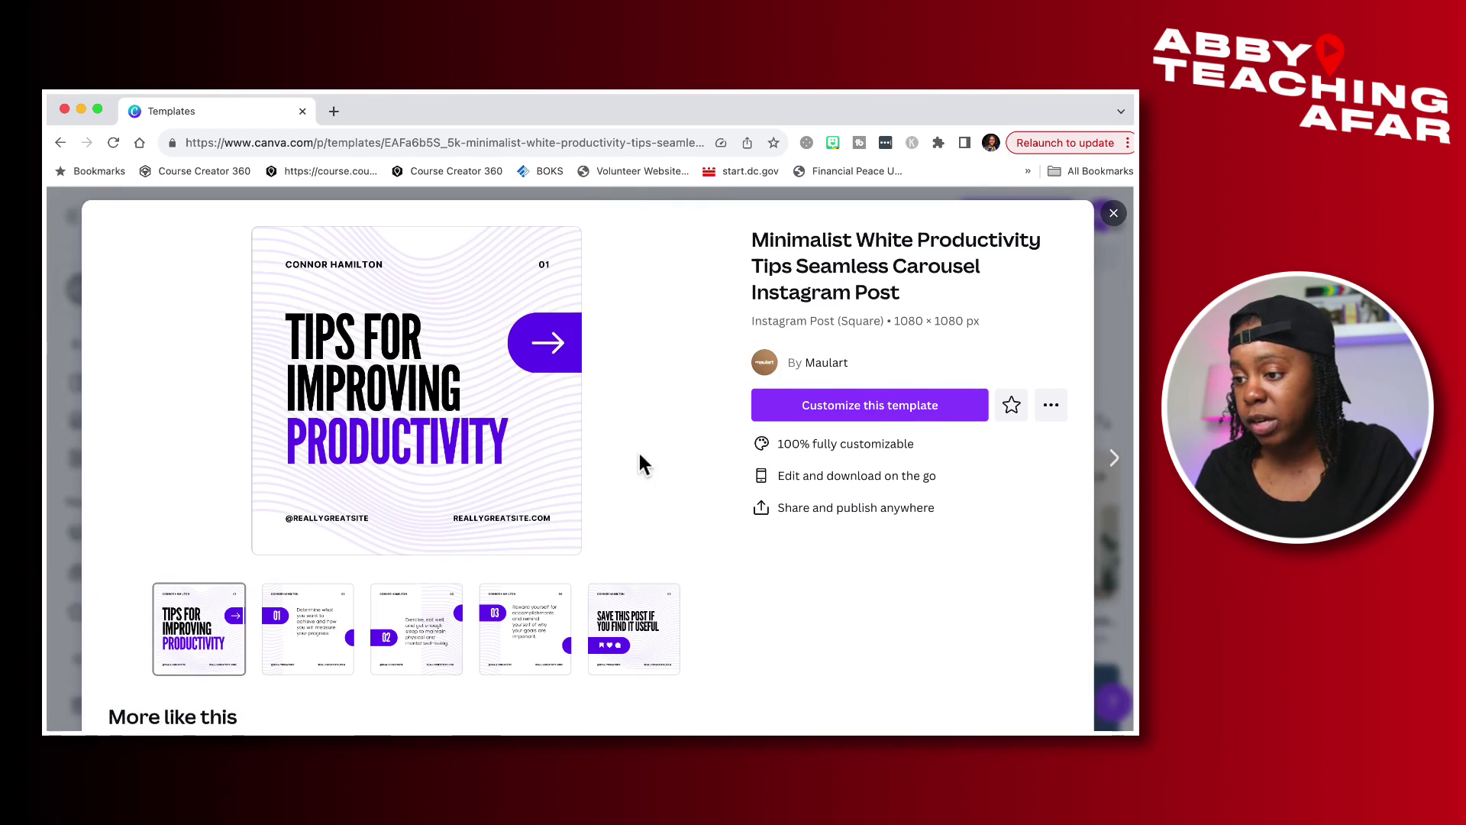
- Turn the Productivity Tips template into an editable five-page design and show the brand kit
{"action": "left_click", "coordinate": [889, 412]}
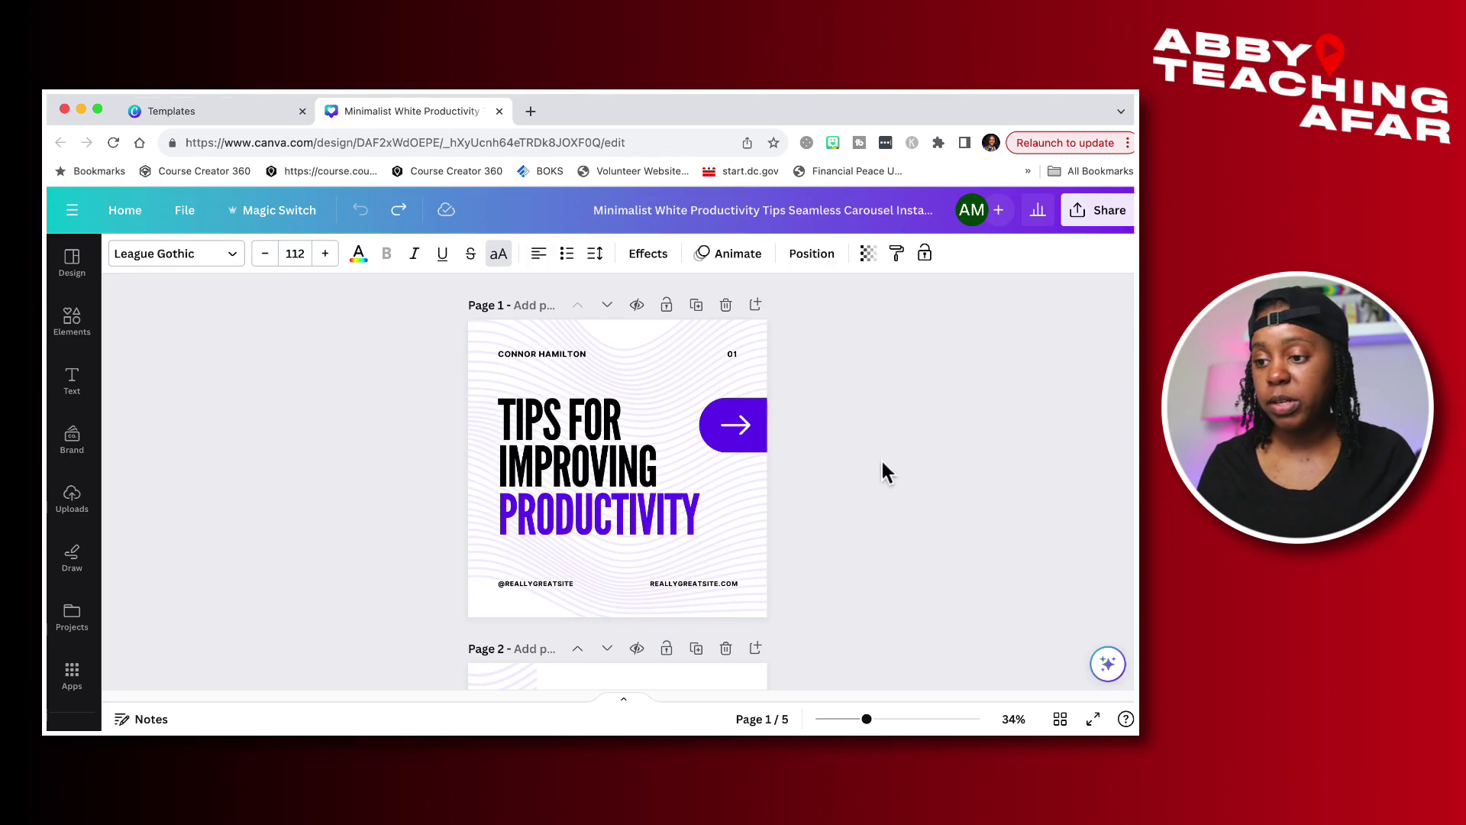
{"action": "scroll", "coordinate": [831, 466], "scroll_direction": "down", "scroll_amount": 8}
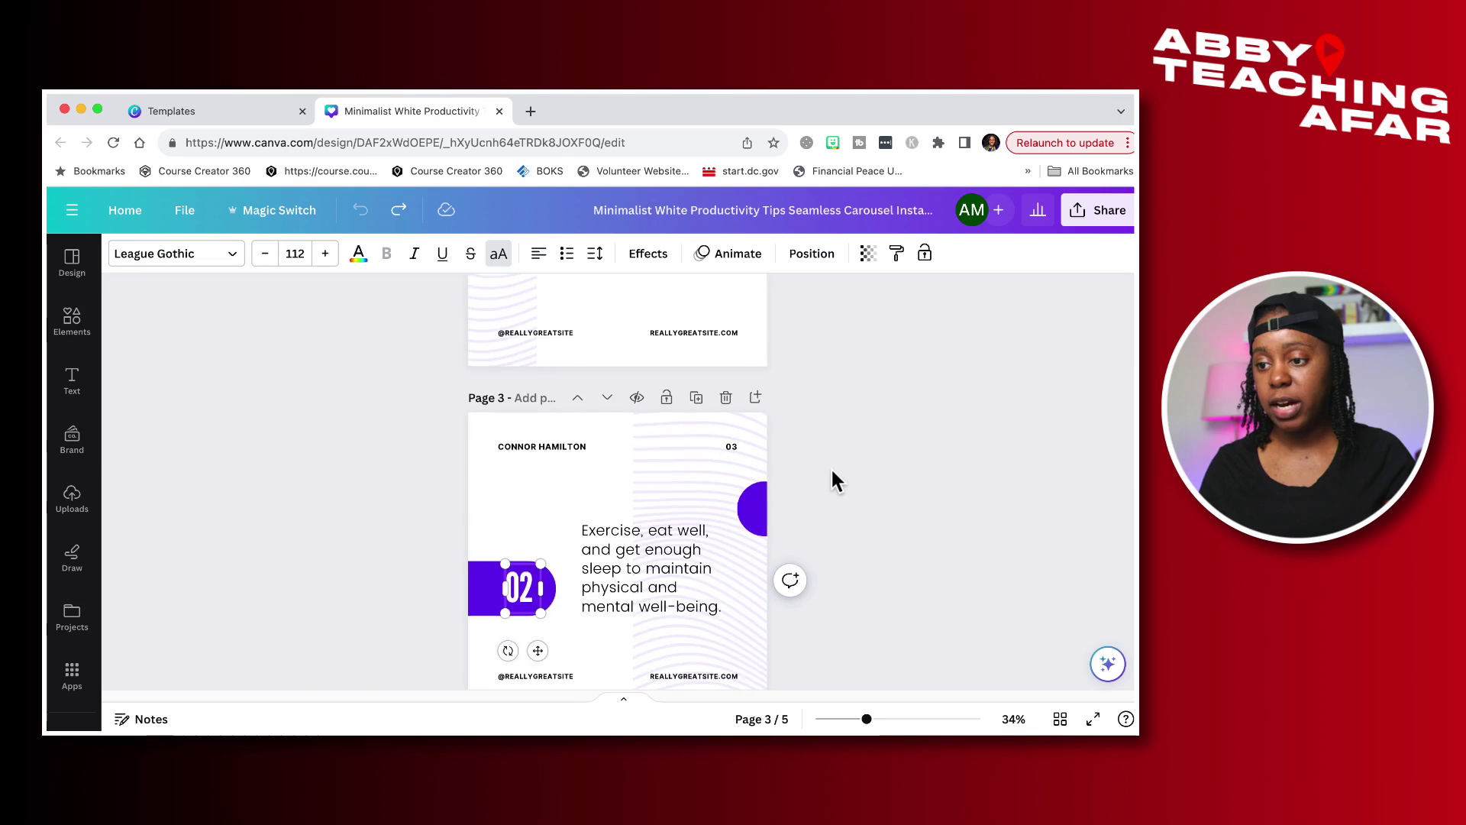
{"action": "scroll", "coordinate": [831, 466], "scroll_direction": "down", "scroll_amount": 8}
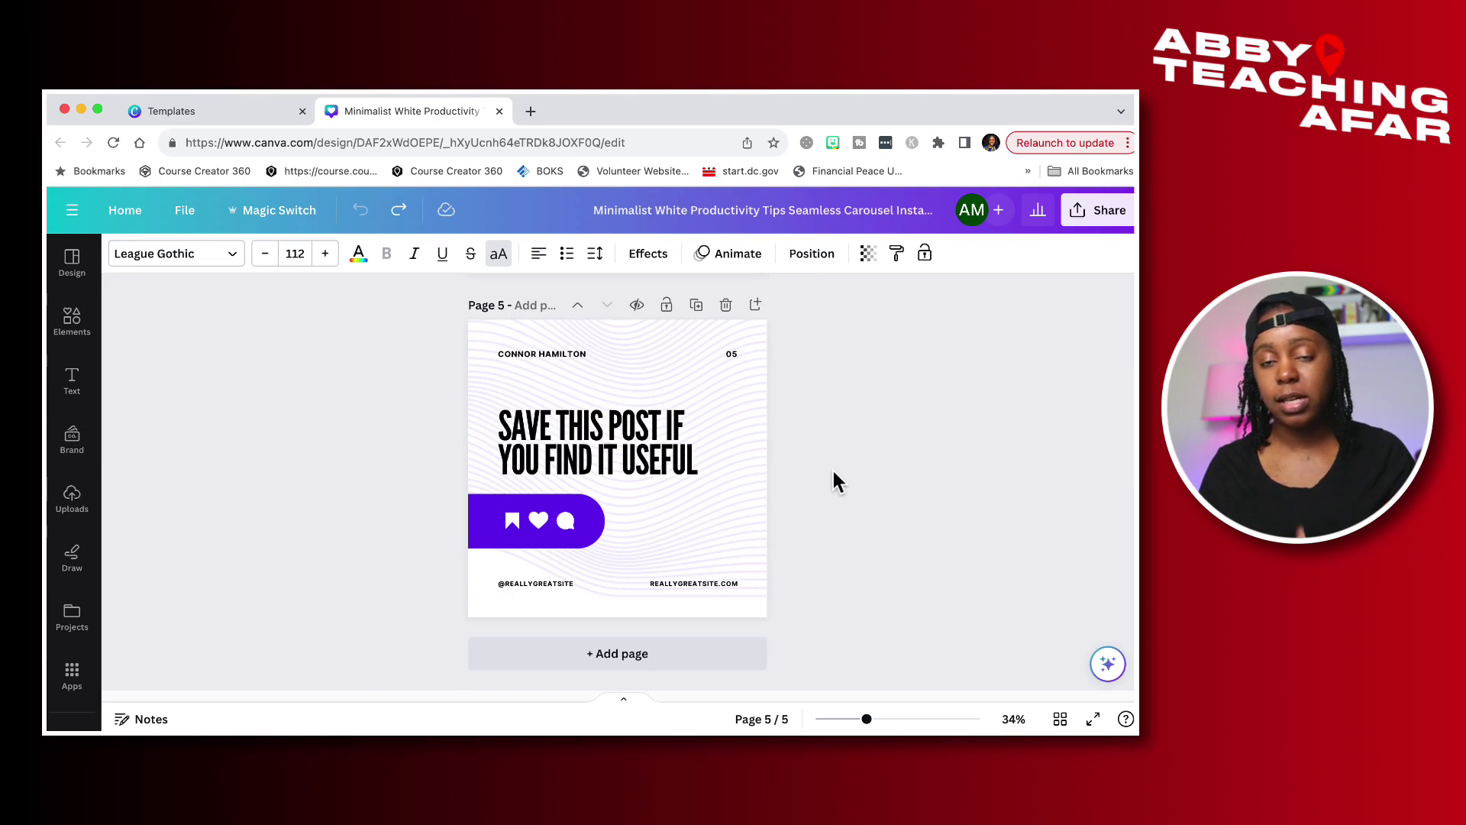
{"action": "scroll", "coordinate": [833, 472], "scroll_direction": "up", "scroll_amount": 15}
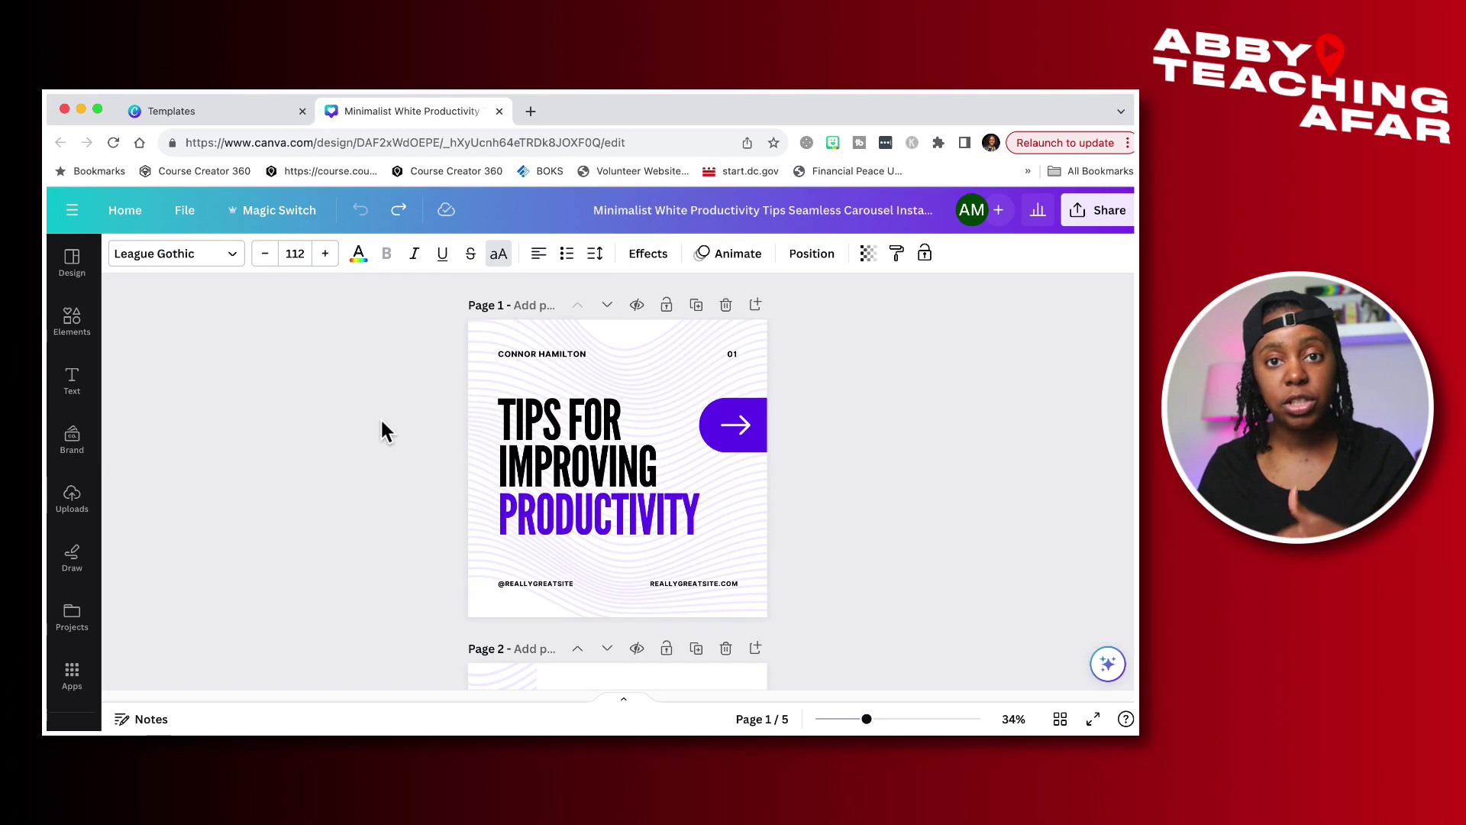
{"action": "left_click", "coordinate": [72, 439]}
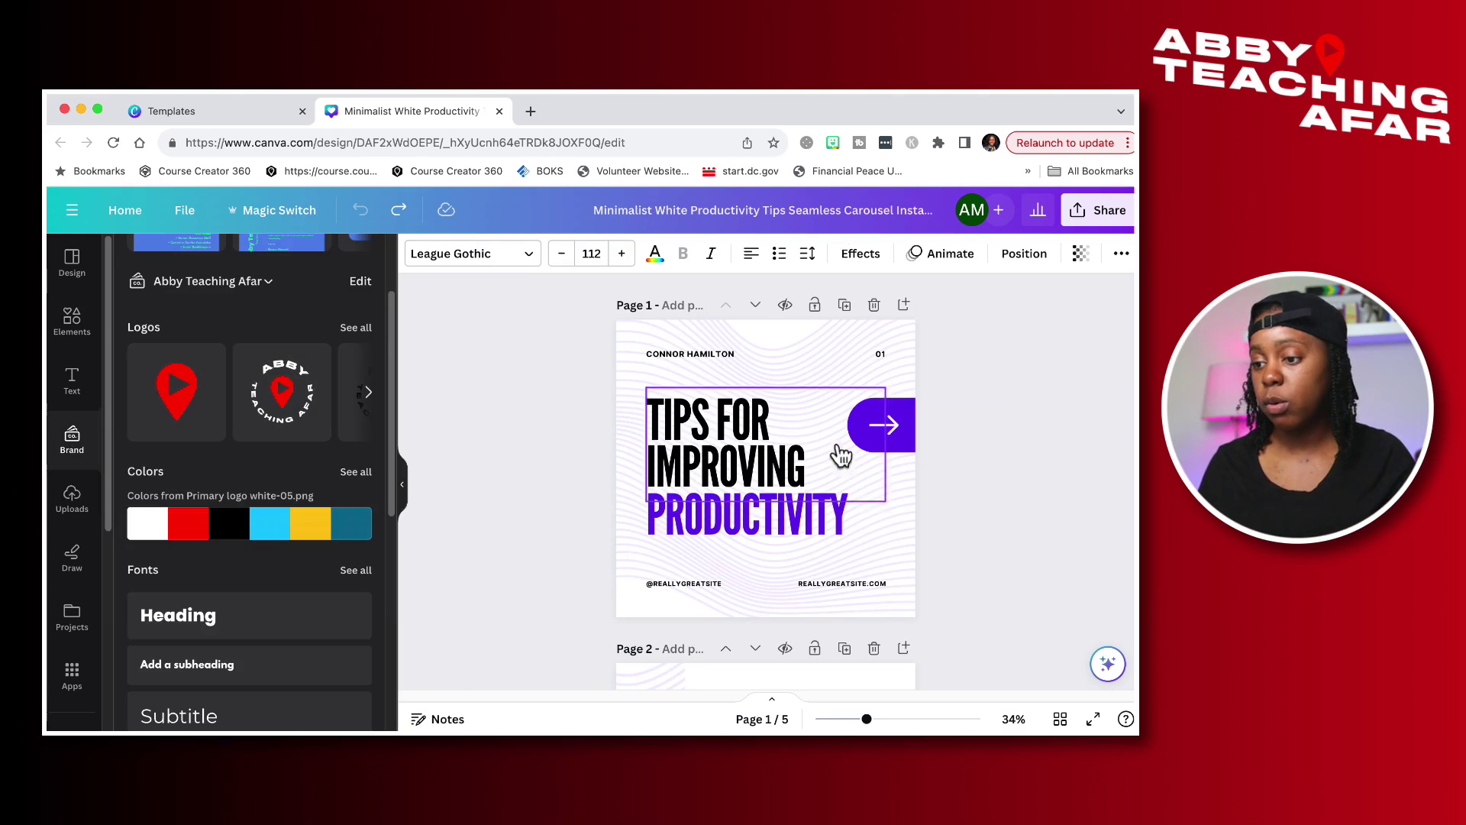
- Shuffle the brand colour palette until the cover gets a teal background
{"action": "mouse_move", "coordinate": [235, 532]}
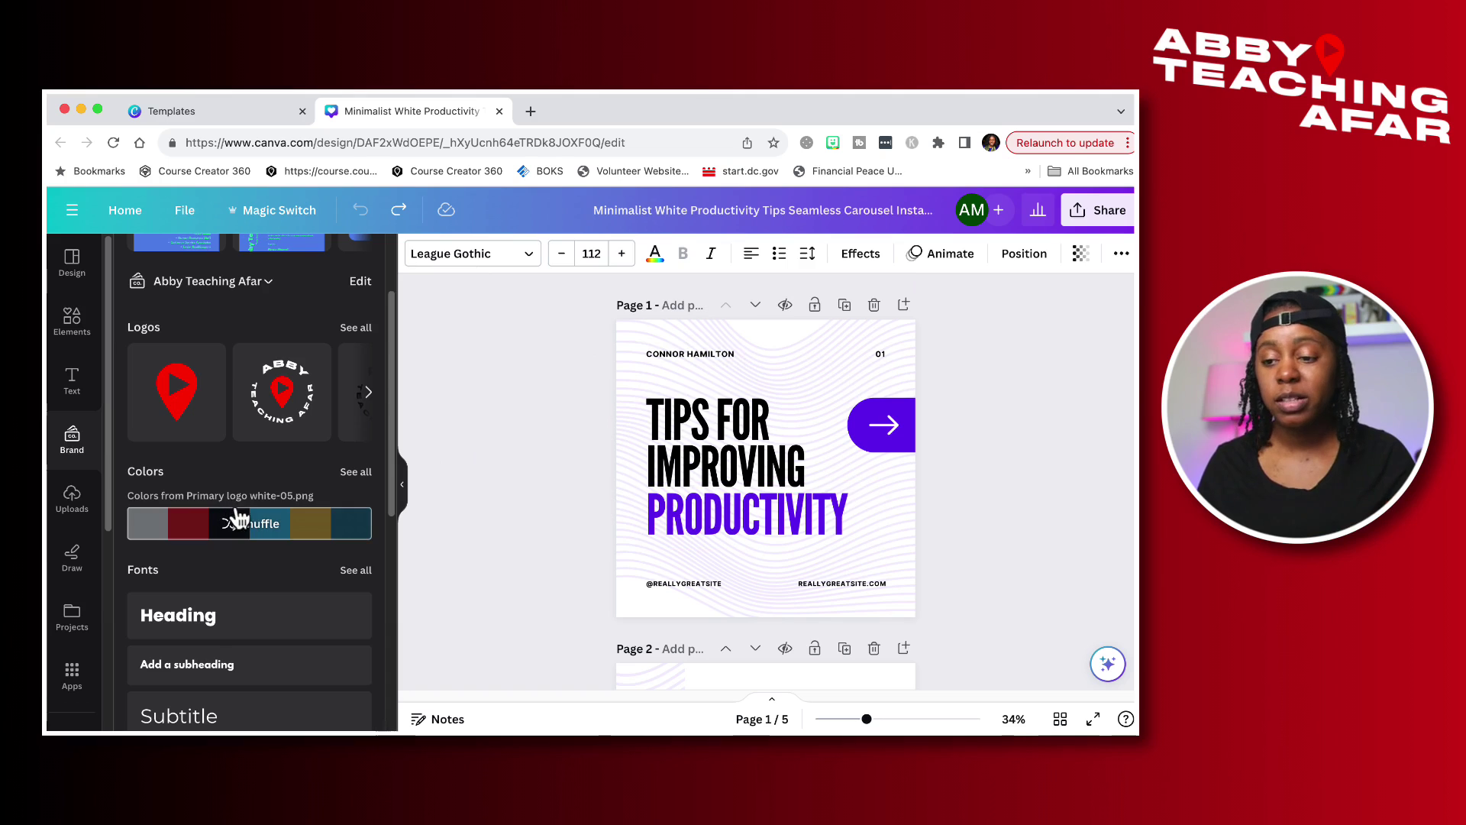
{"action": "left_click", "coordinate": [246, 536]}
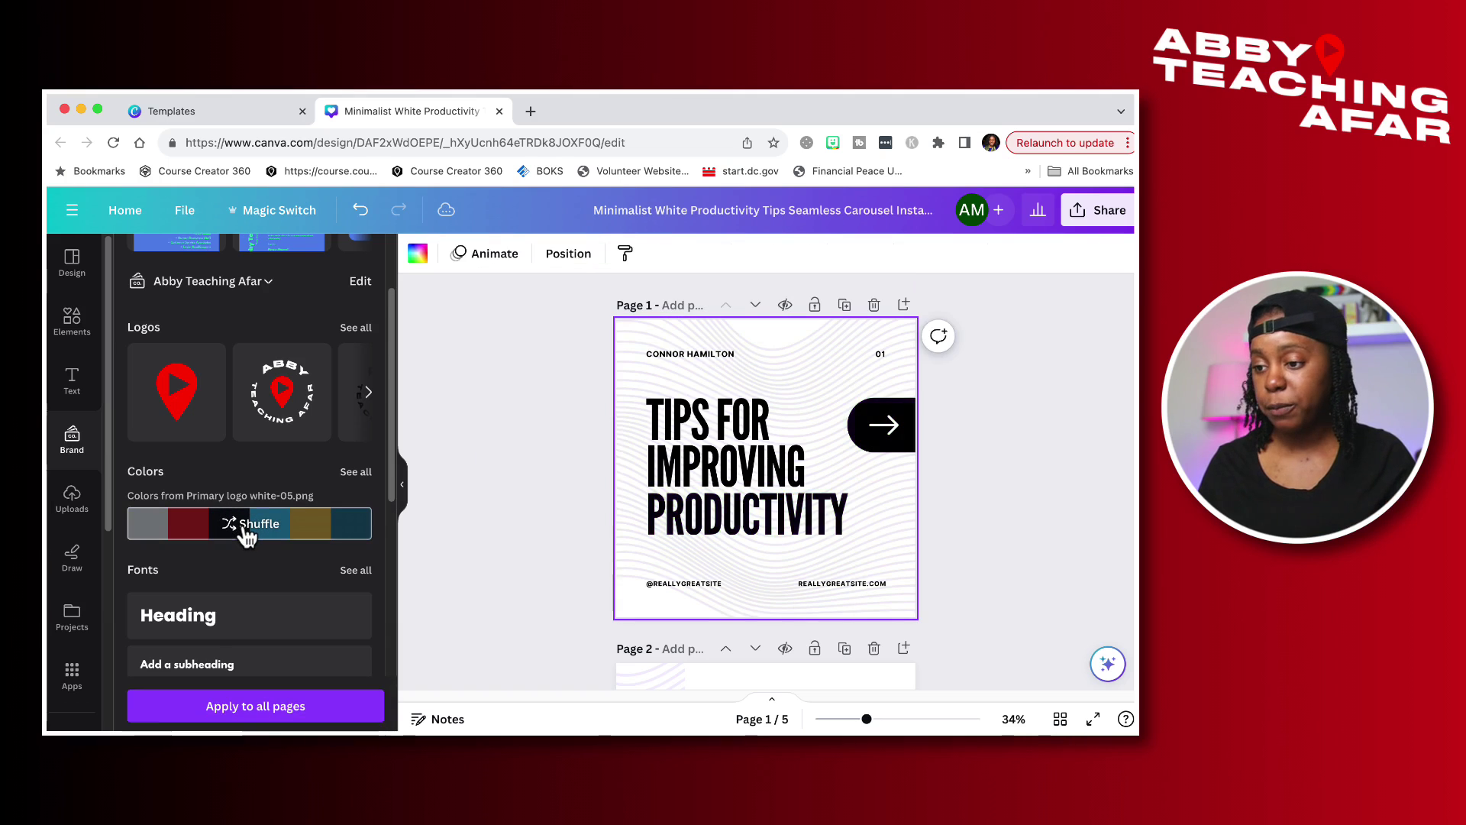
{"action": "left_click", "coordinate": [246, 536]}
{"action": "left_click", "coordinate": [246, 536]}
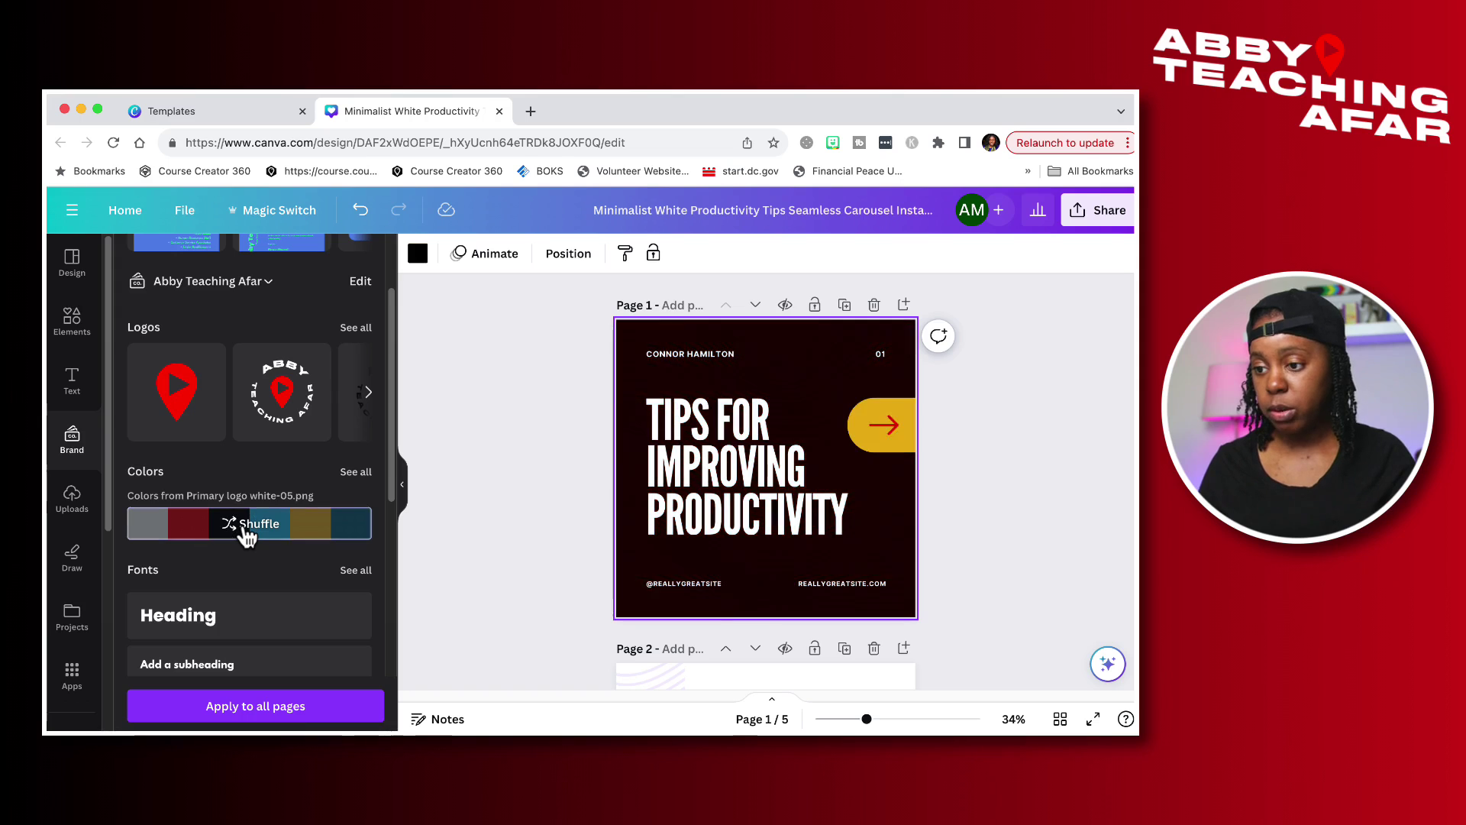
{"action": "left_click", "coordinate": [246, 536]}
{"action": "left_click", "coordinate": [246, 536]}
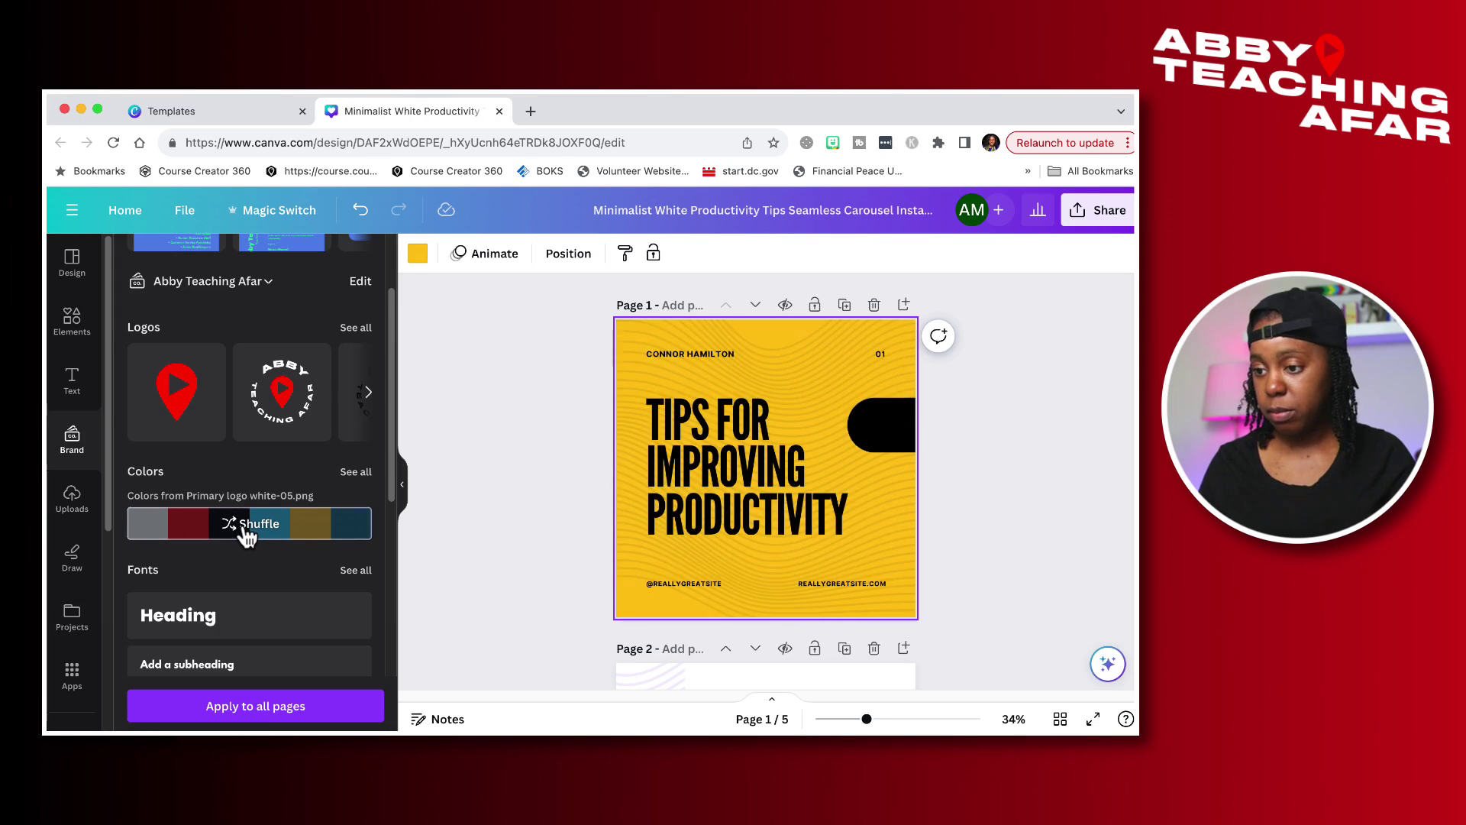
{"action": "left_click", "coordinate": [246, 536]}
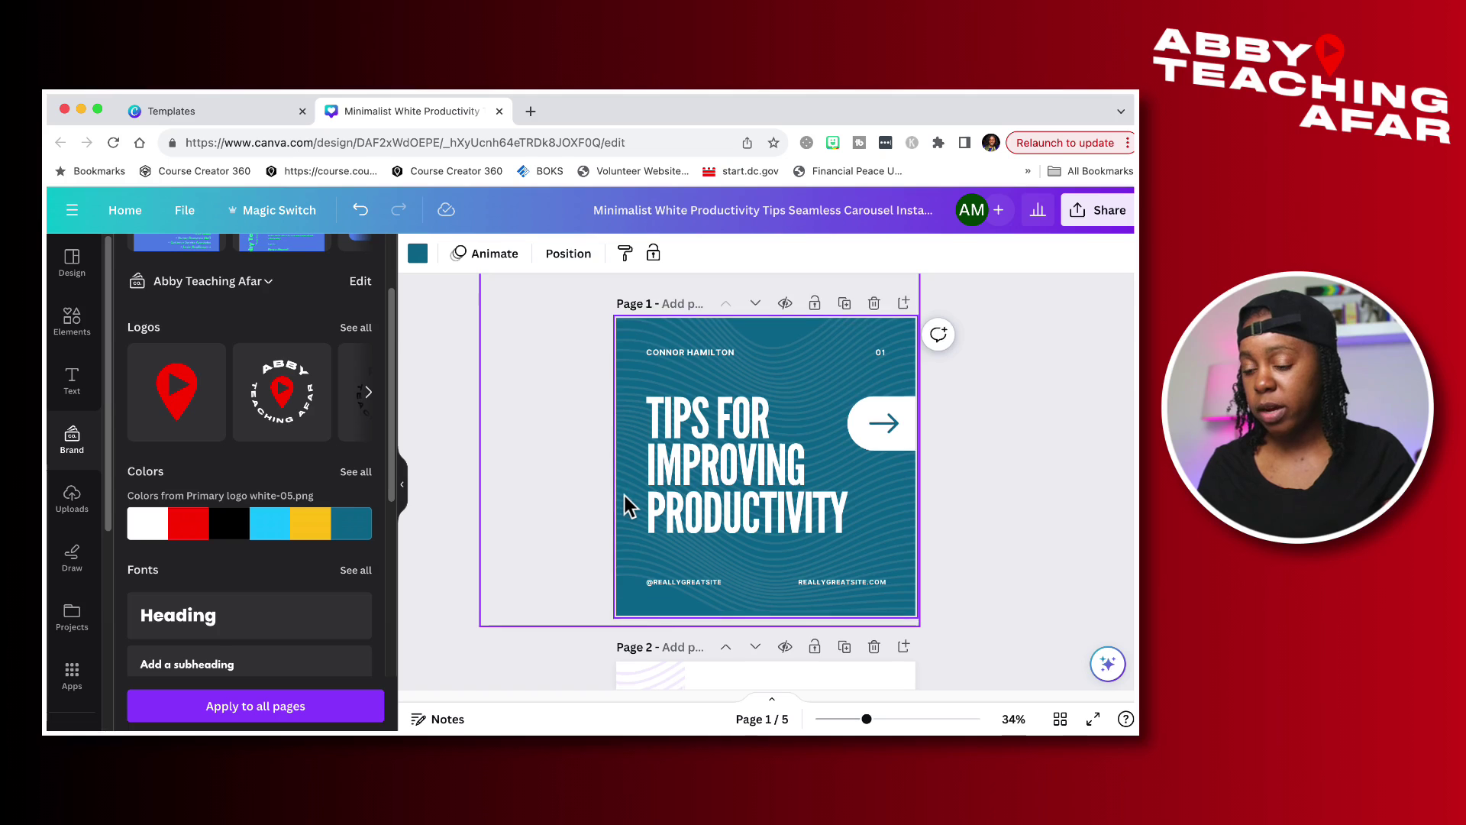
- Apply the teal scheme to all pages, then undo the change on page 2
{"action": "scroll", "coordinate": [628, 504], "scroll_direction": "down", "scroll_amount": 5}
{"action": "scroll", "coordinate": [631, 501], "scroll_direction": "up", "scroll_amount": 5}
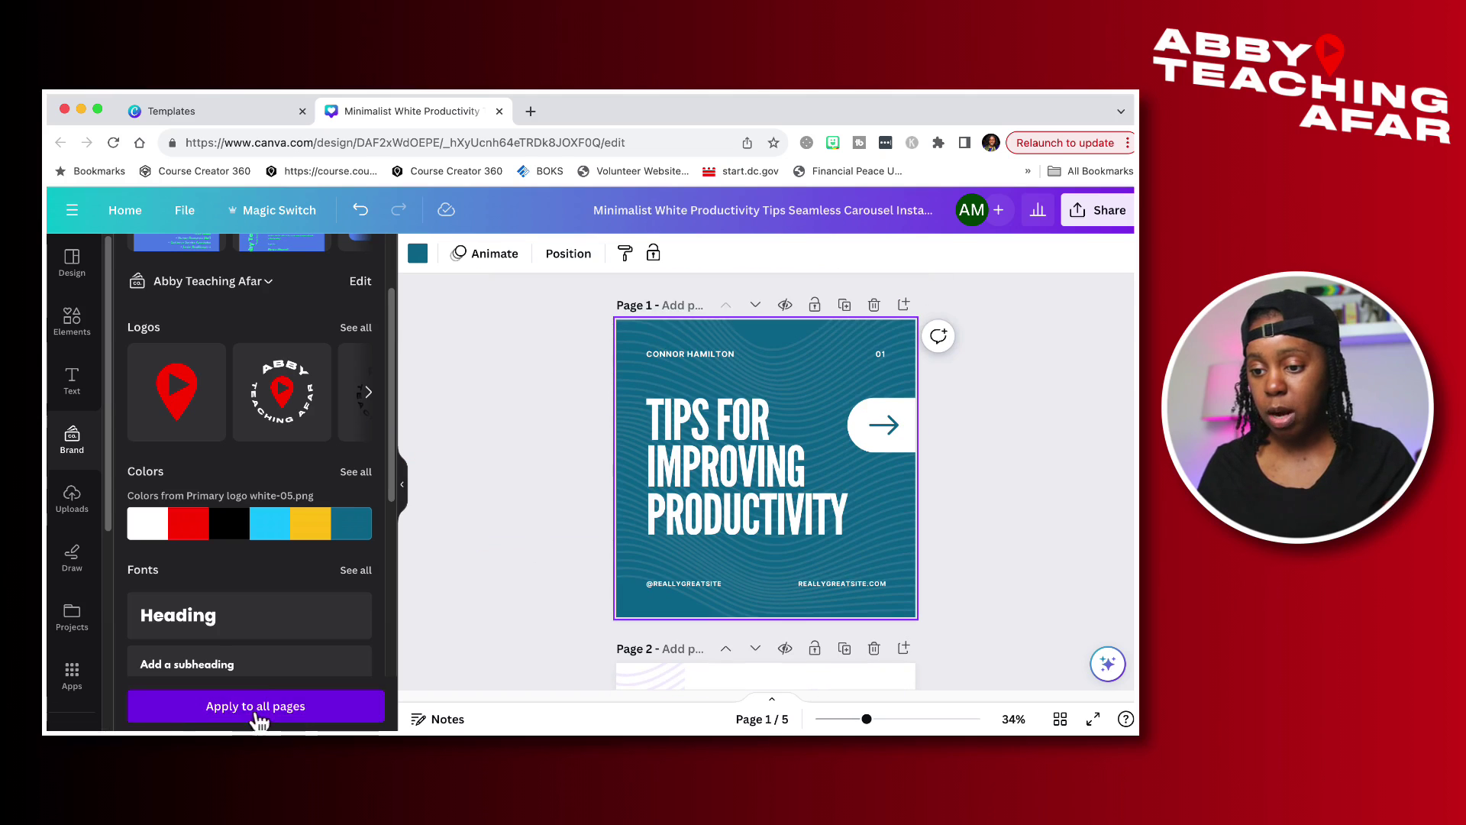
{"action": "left_click", "coordinate": [288, 709]}
{"action": "scroll", "coordinate": [779, 535], "scroll_direction": "down", "scroll_amount": 5}
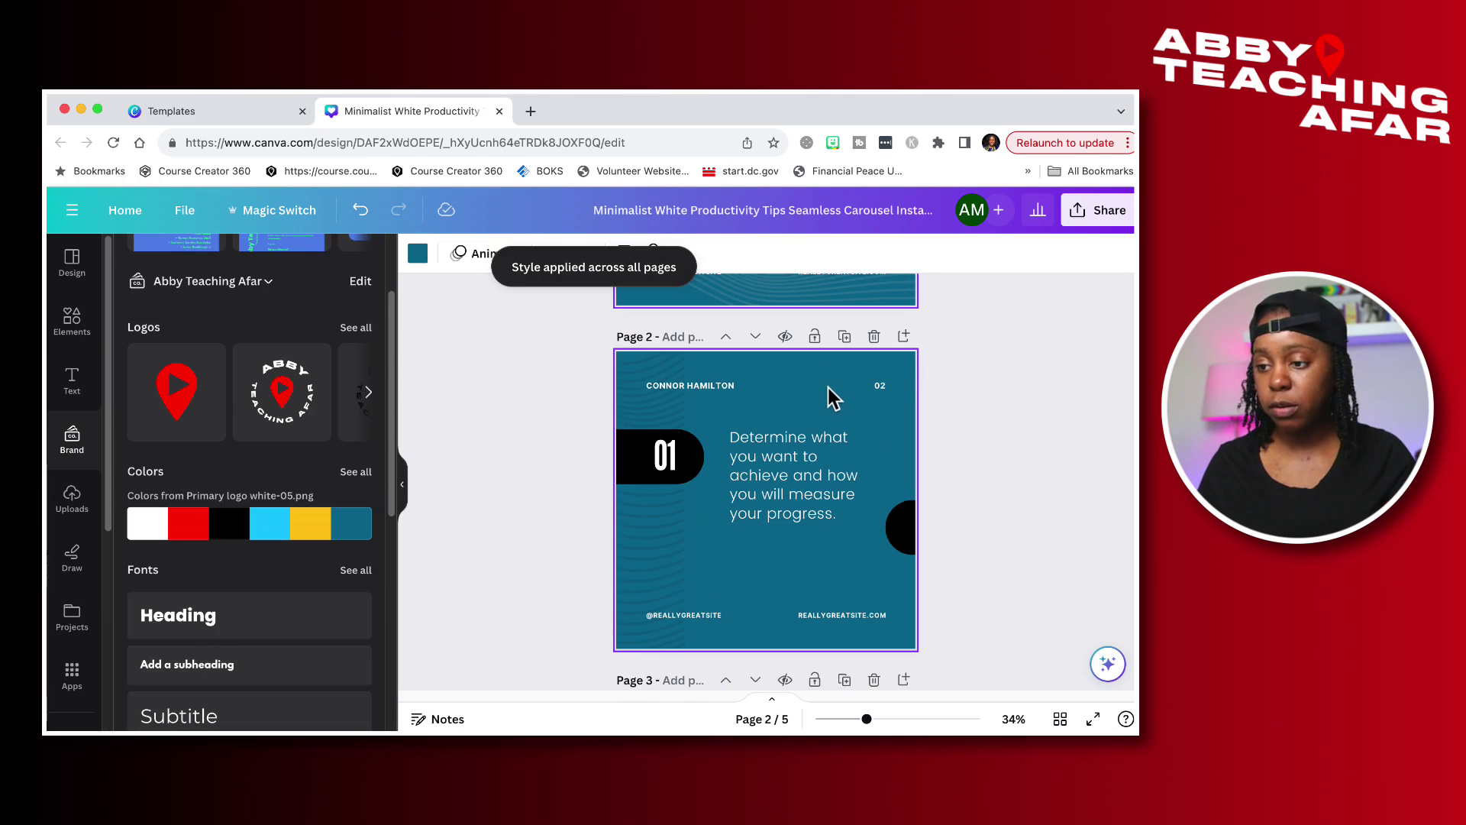
{"action": "scroll", "coordinate": [828, 387], "scroll_direction": "up", "scroll_amount": 5}
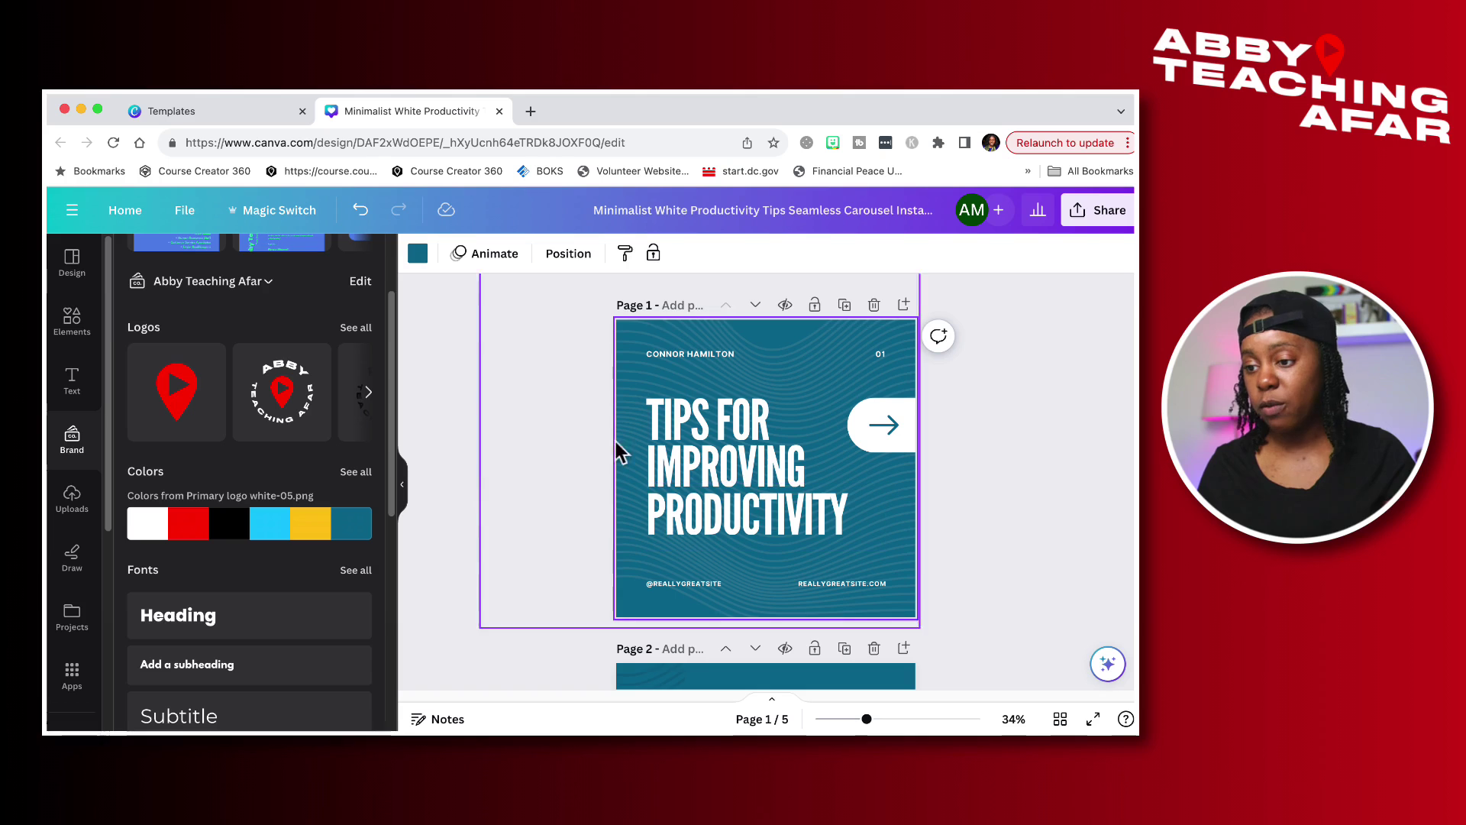
{"action": "left_click", "coordinate": [360, 210]}
- Shuffle page 2's brand colours until it is white with red shapes
{"action": "scroll", "coordinate": [589, 447], "scroll_direction": "down", "scroll_amount": 5}
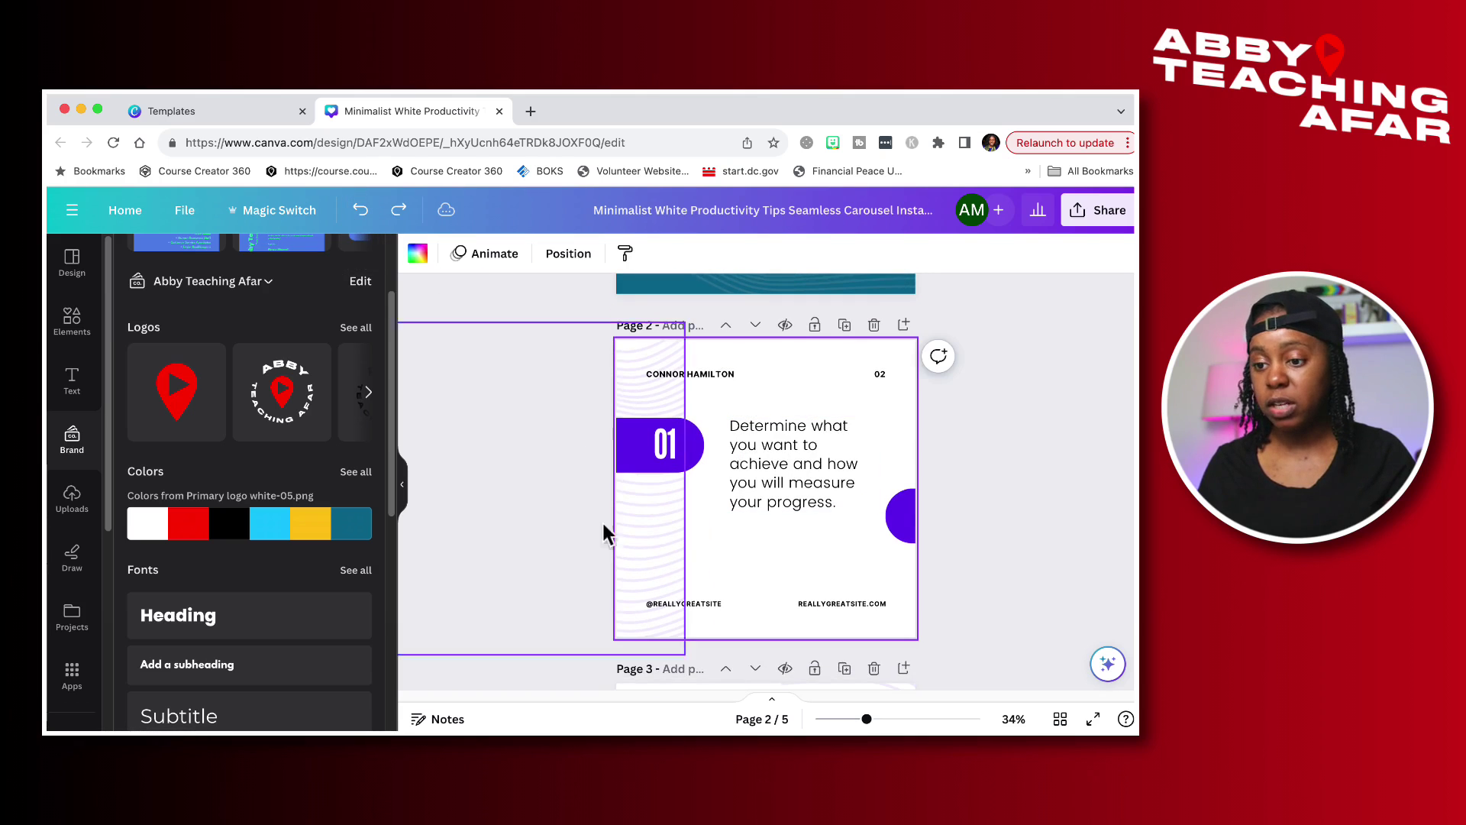
{"action": "left_click", "coordinate": [239, 527]}
{"action": "left_click", "coordinate": [240, 527]}
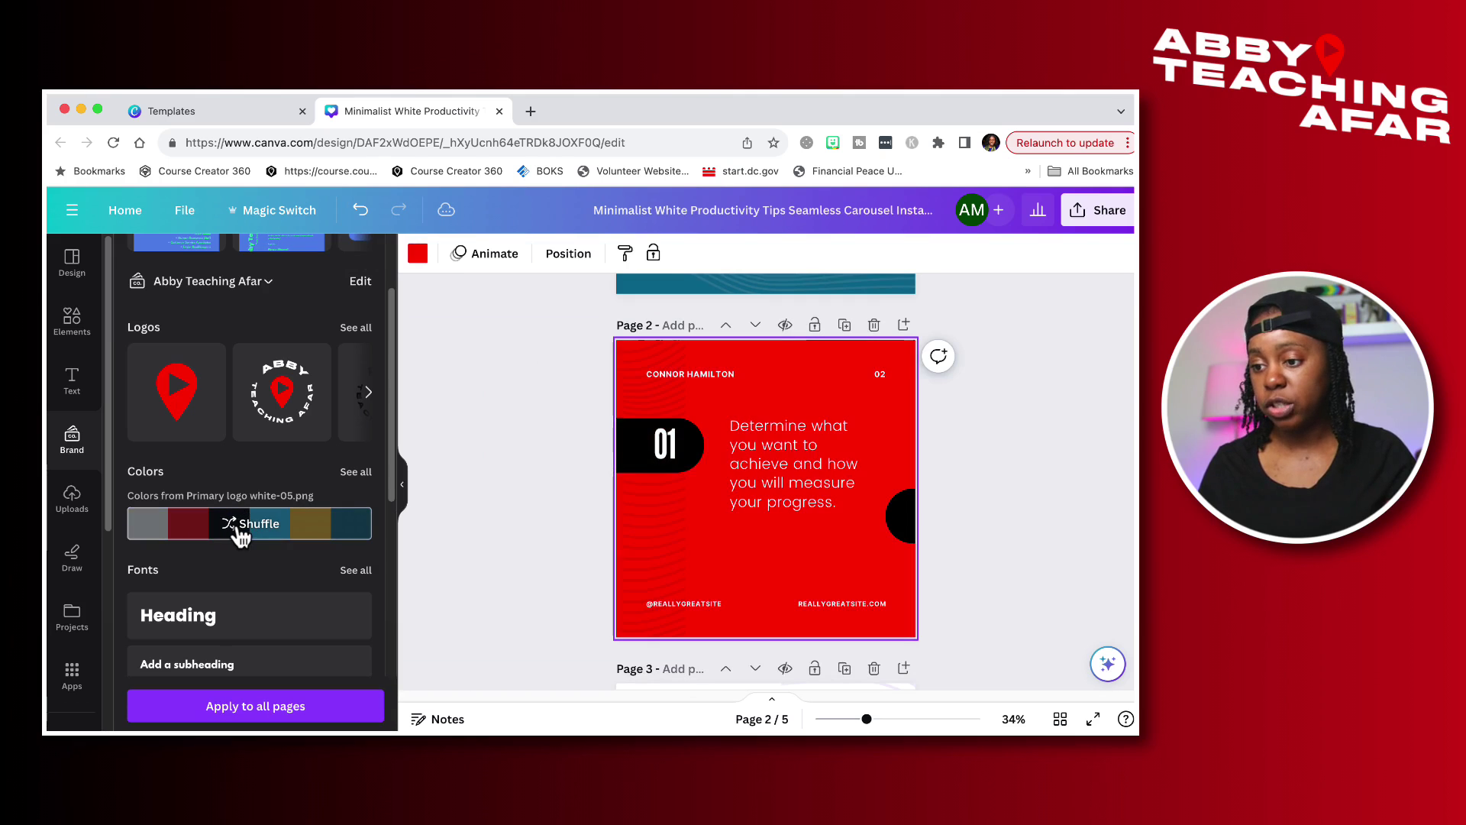
{"action": "left_click", "coordinate": [239, 527]}
{"action": "left_click", "coordinate": [239, 527]}
{"action": "left_click", "coordinate": [239, 527]}
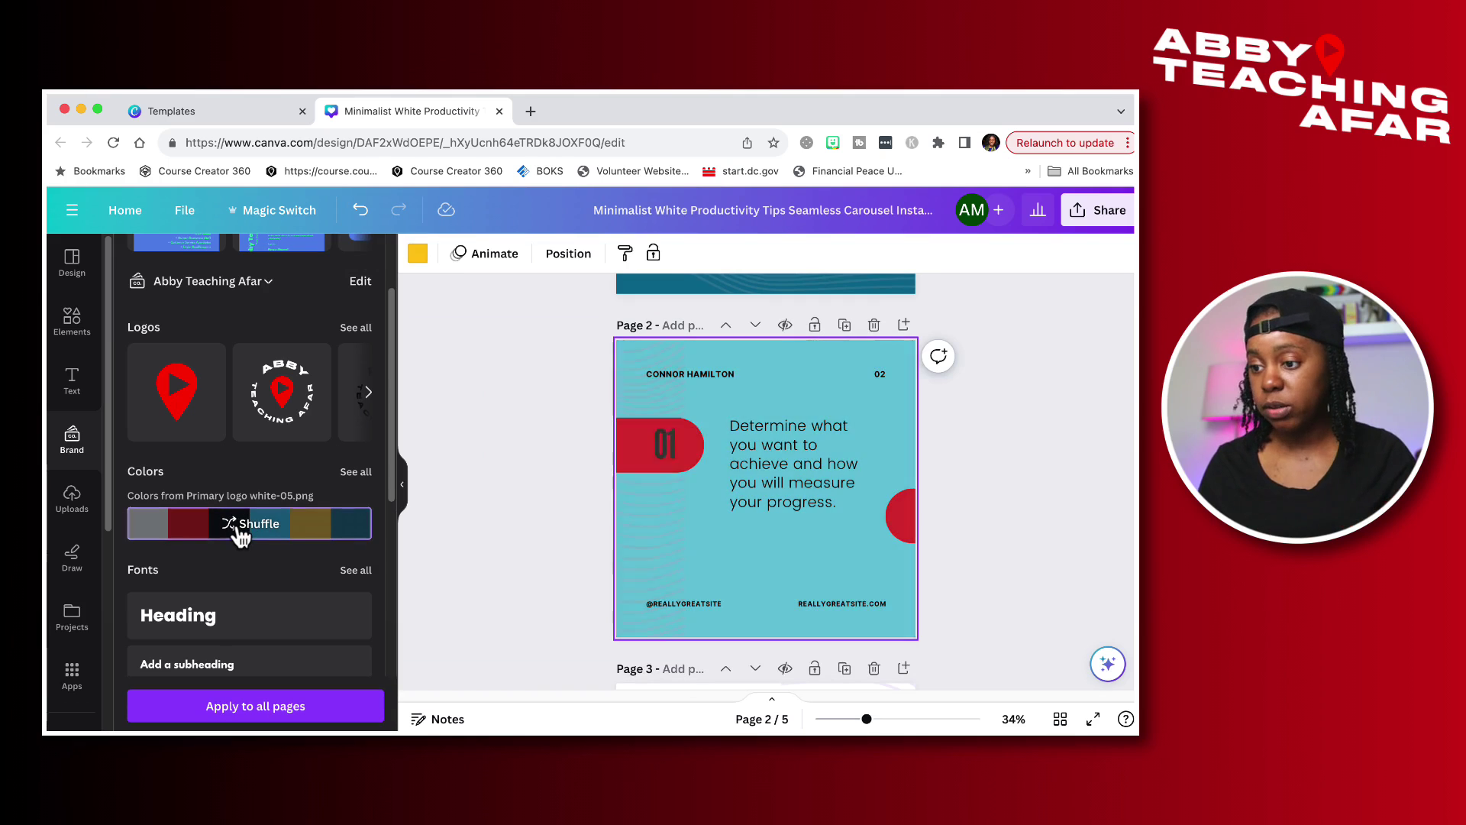
{"action": "left_click", "coordinate": [240, 527]}
{"action": "left_click", "coordinate": [239, 526]}
{"action": "left_click", "coordinate": [239, 527]}
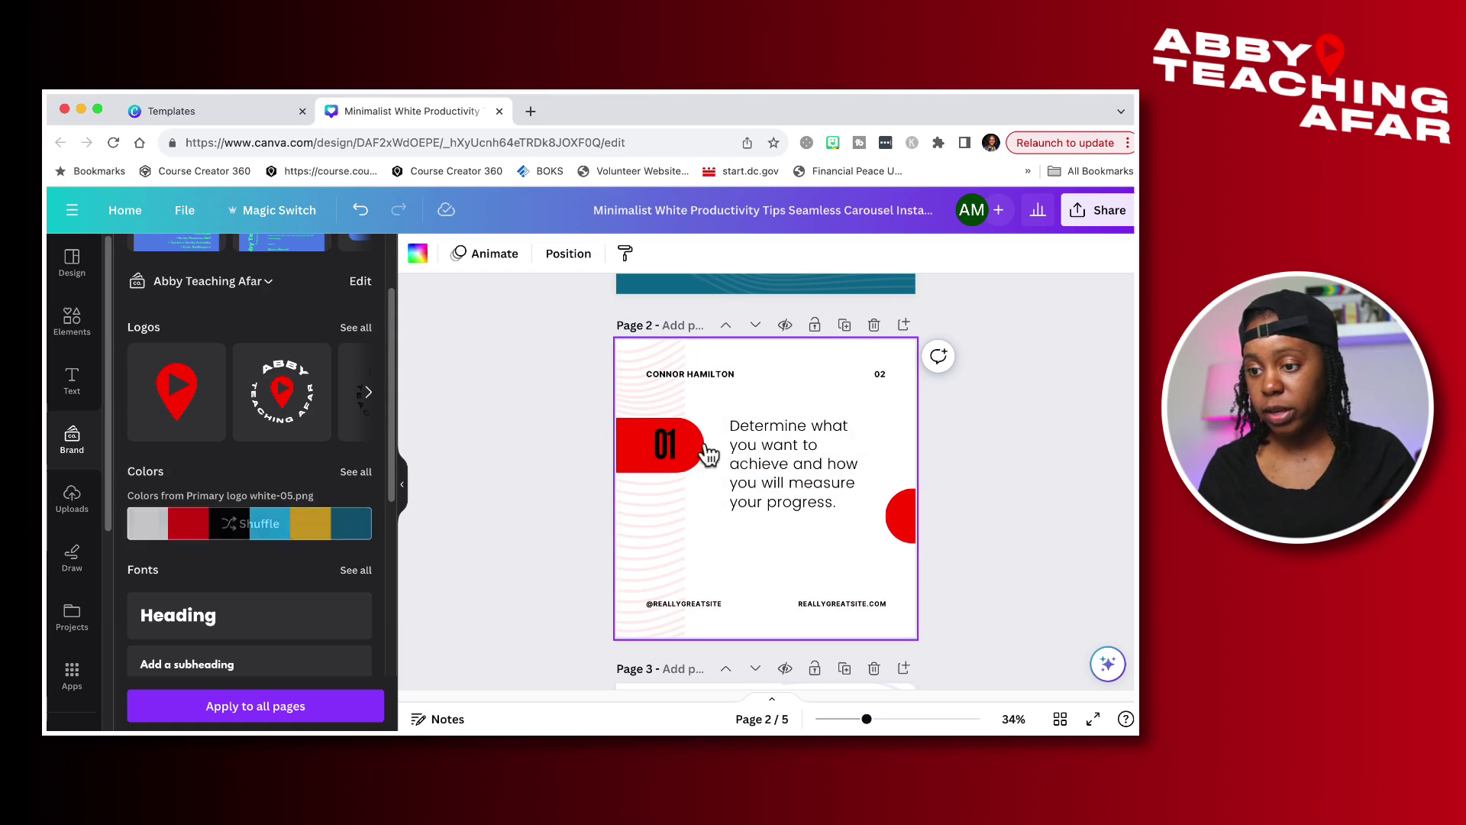
- Make the 01 pill on page 2 teal
{"action": "left_click", "coordinate": [691, 469]}
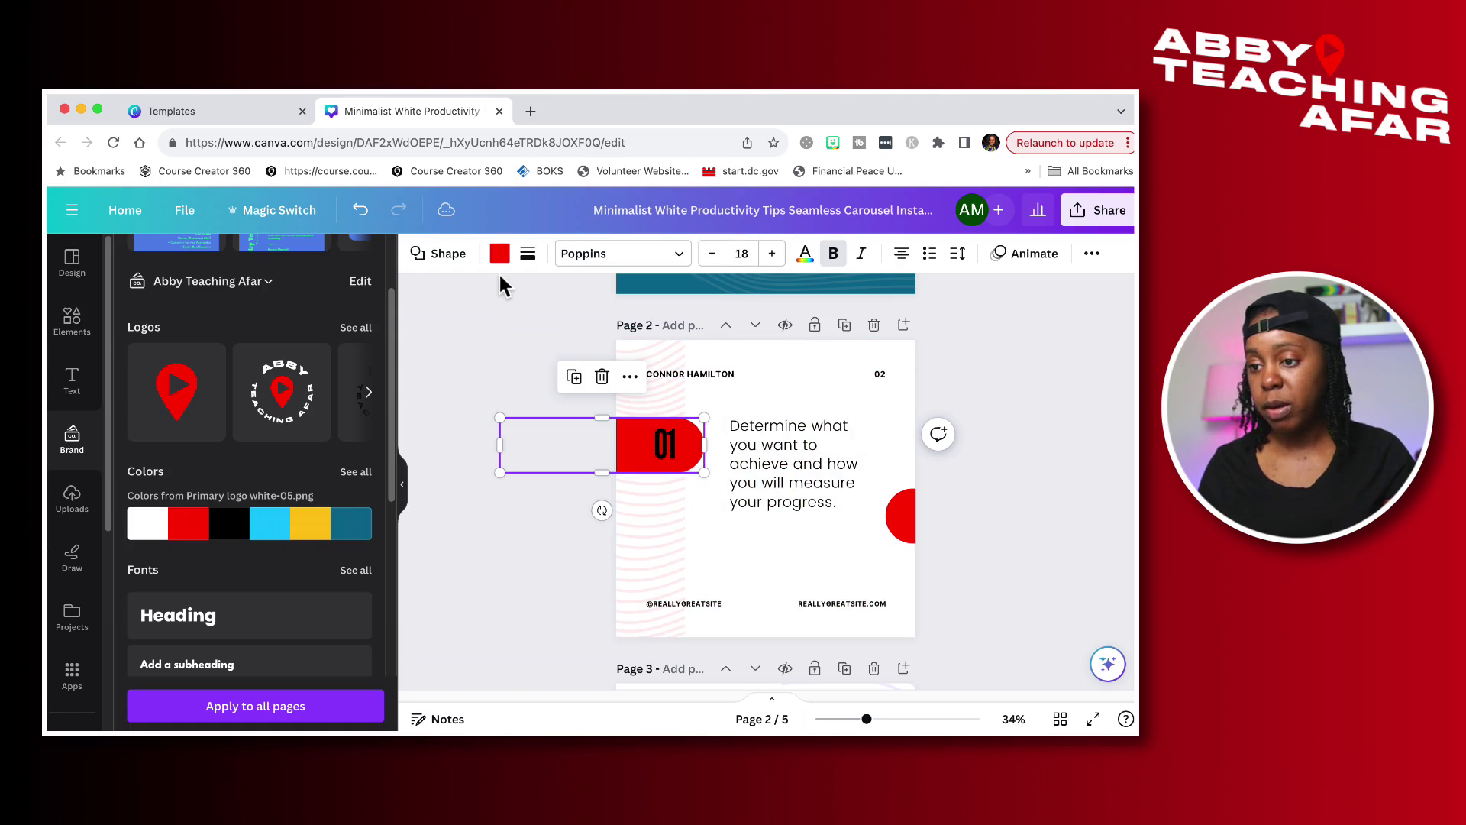
{"action": "left_click", "coordinate": [500, 254]}
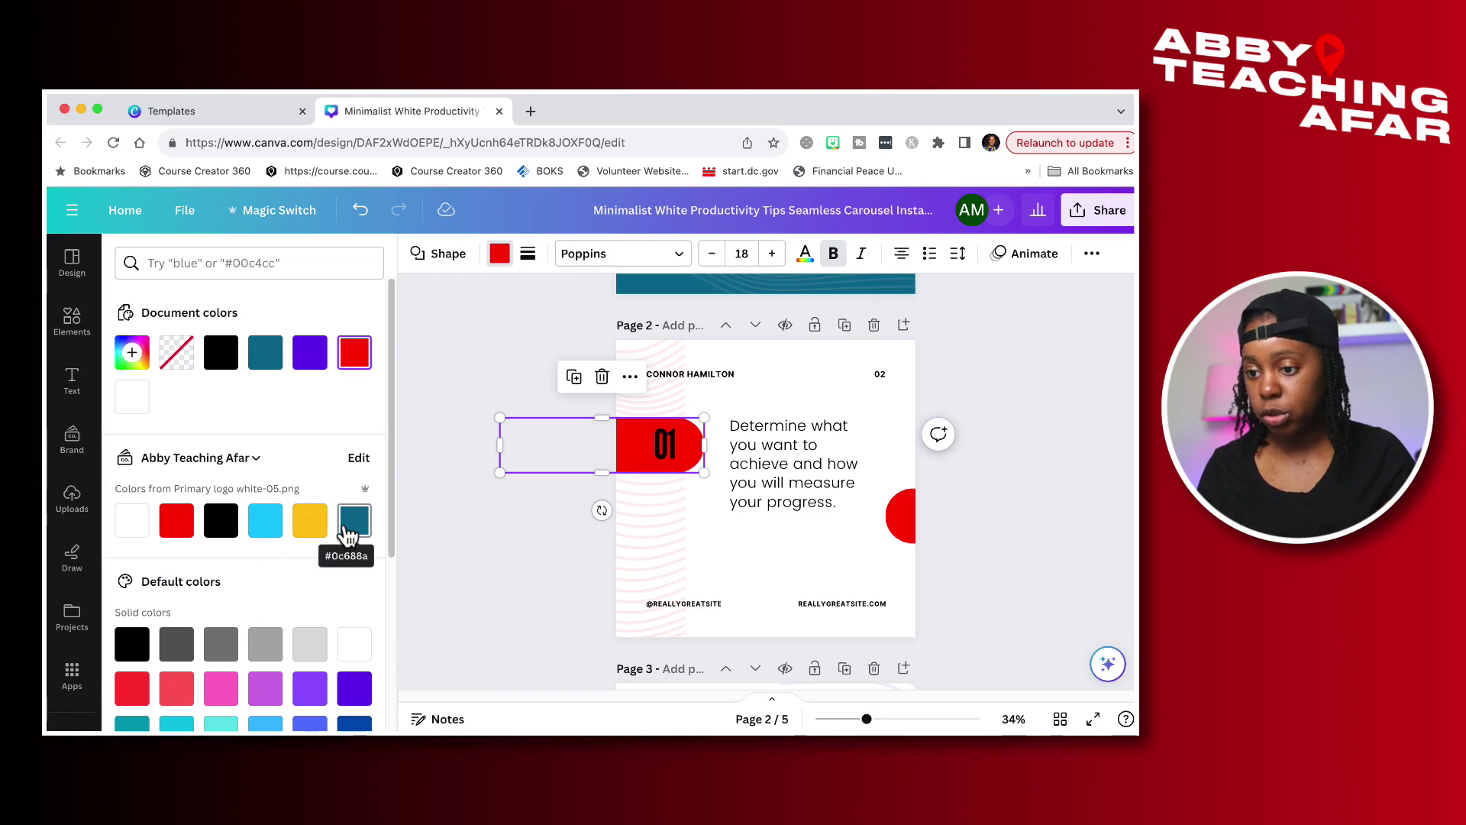
{"action": "left_click", "coordinate": [350, 530]}
{"action": "left_click", "coordinate": [245, 706]}
{"action": "scroll", "coordinate": [718, 439], "scroll_direction": "down", "scroll_amount": 5}
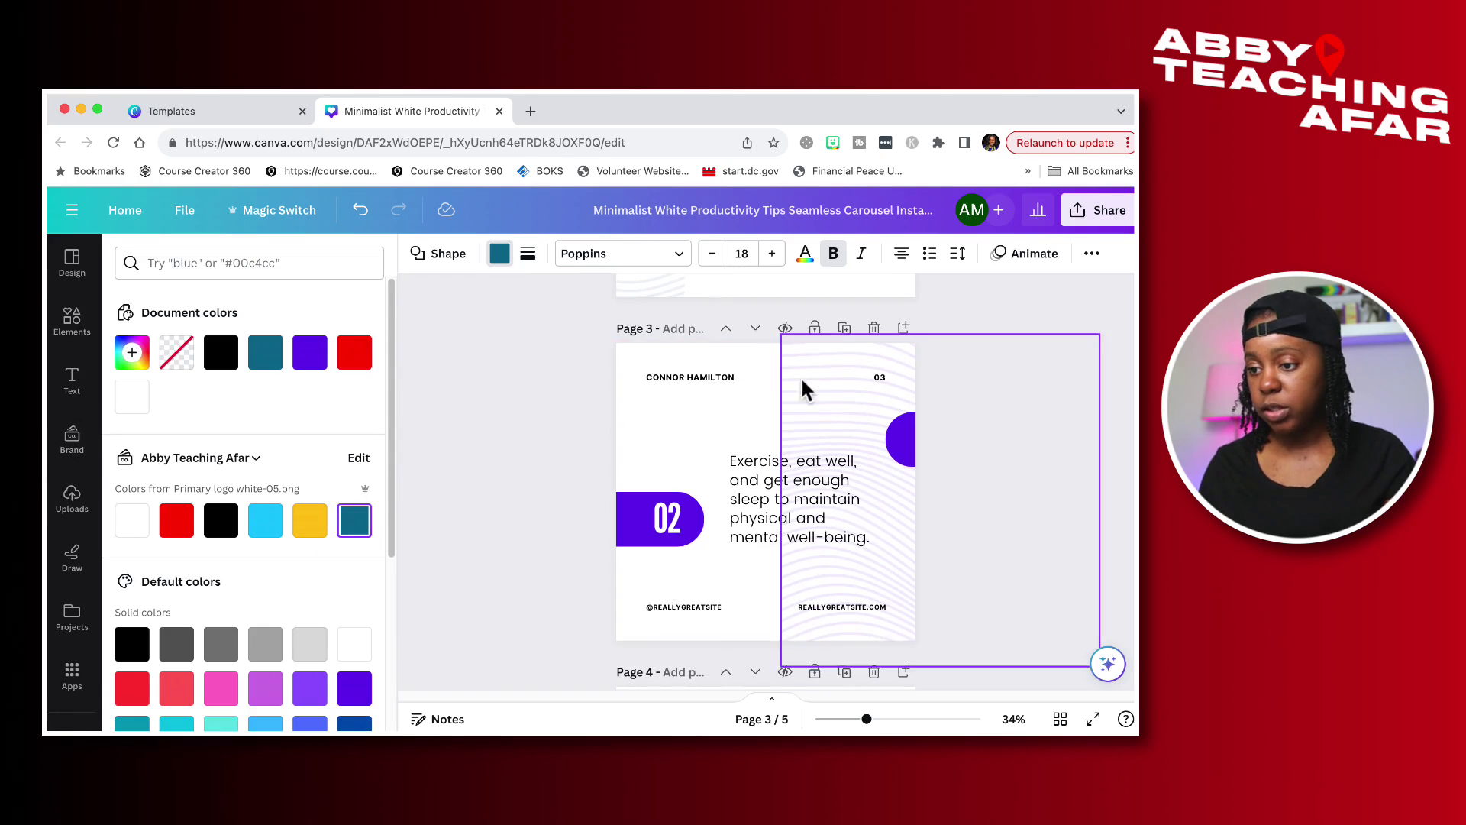
- Recolour page 3 with brand colours to white with red shapes
{"action": "left_click", "coordinate": [702, 443]}
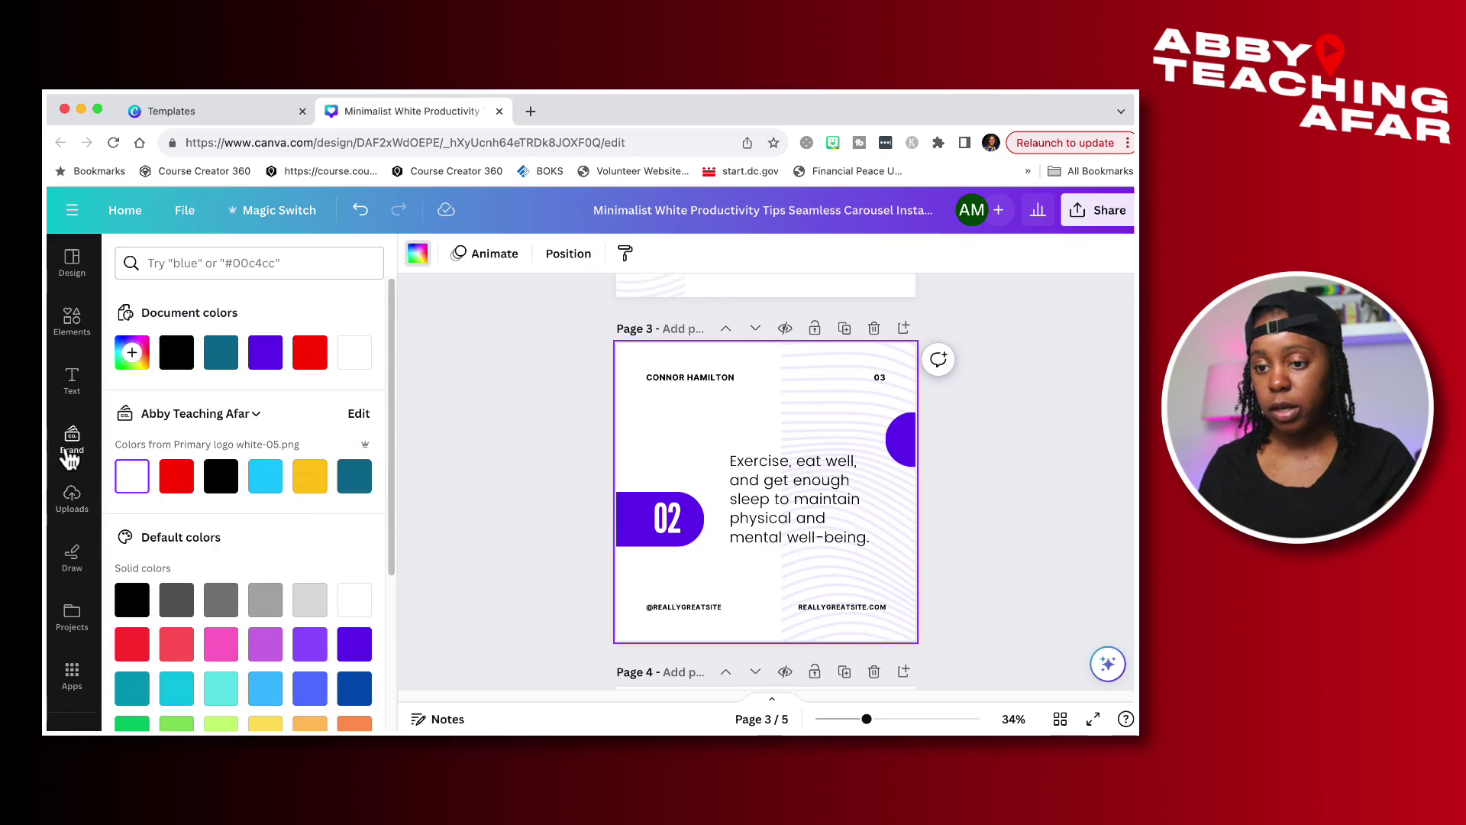
{"action": "left_click", "coordinate": [71, 439]}
{"action": "left_click", "coordinate": [242, 525]}
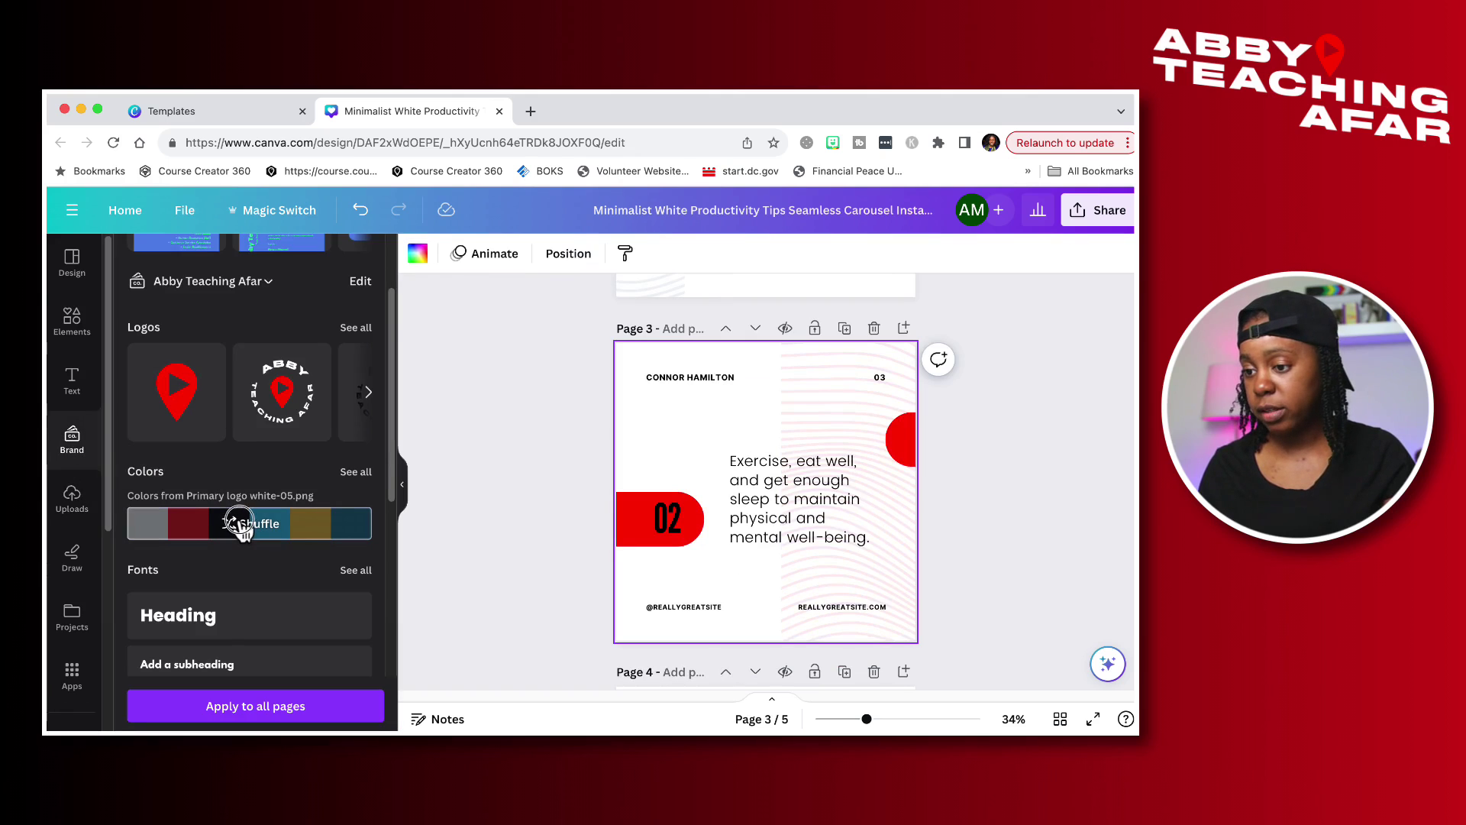
{"action": "left_click", "coordinate": [241, 526]}
{"action": "left_click", "coordinate": [241, 525]}
{"action": "left_click", "coordinate": [242, 526]}
{"action": "left_click", "coordinate": [241, 526]}
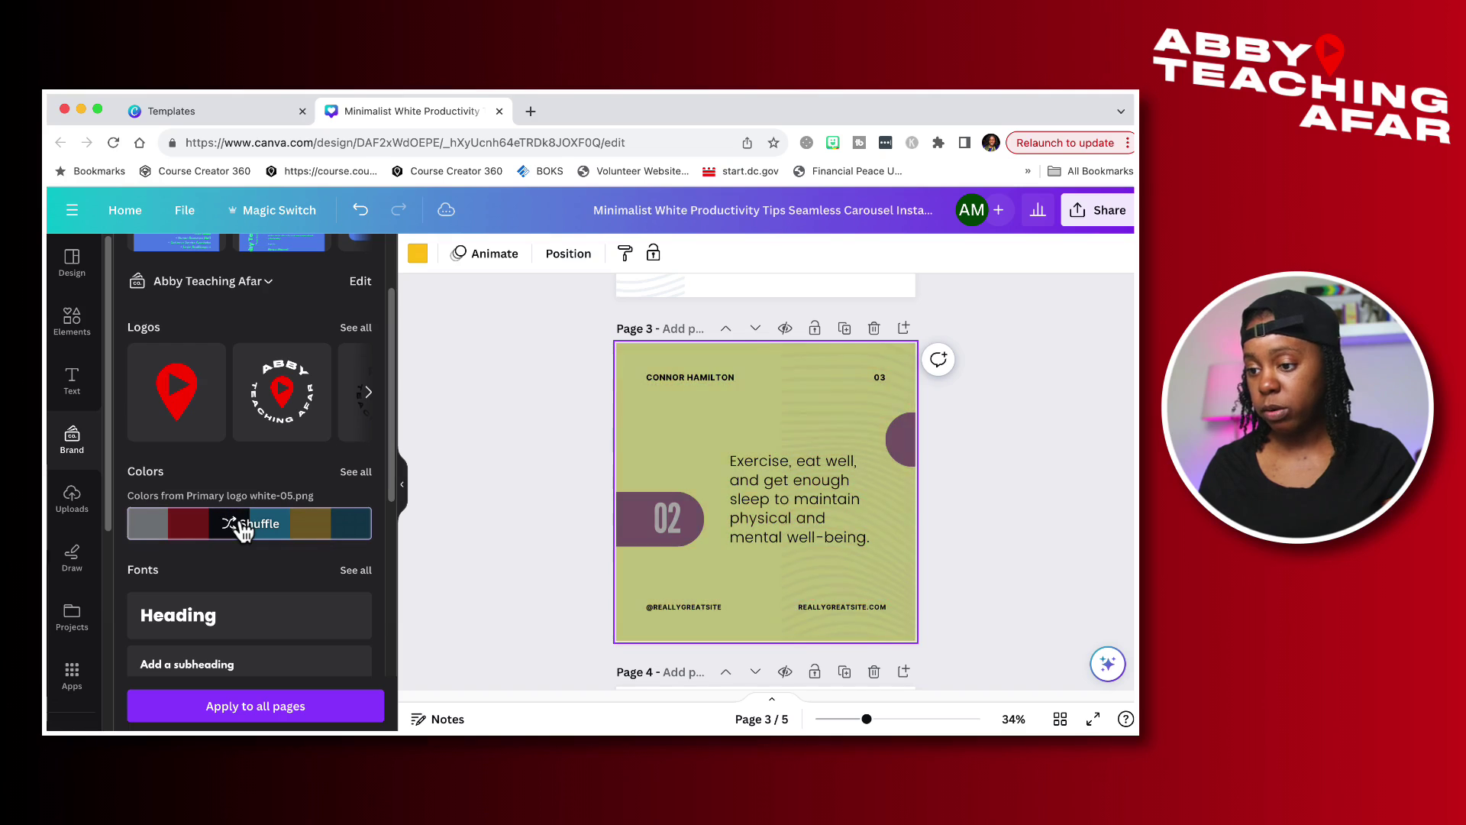
{"action": "left_click", "coordinate": [242, 526]}
{"action": "left_click", "coordinate": [241, 526]}
{"action": "left_click", "coordinate": [241, 526]}
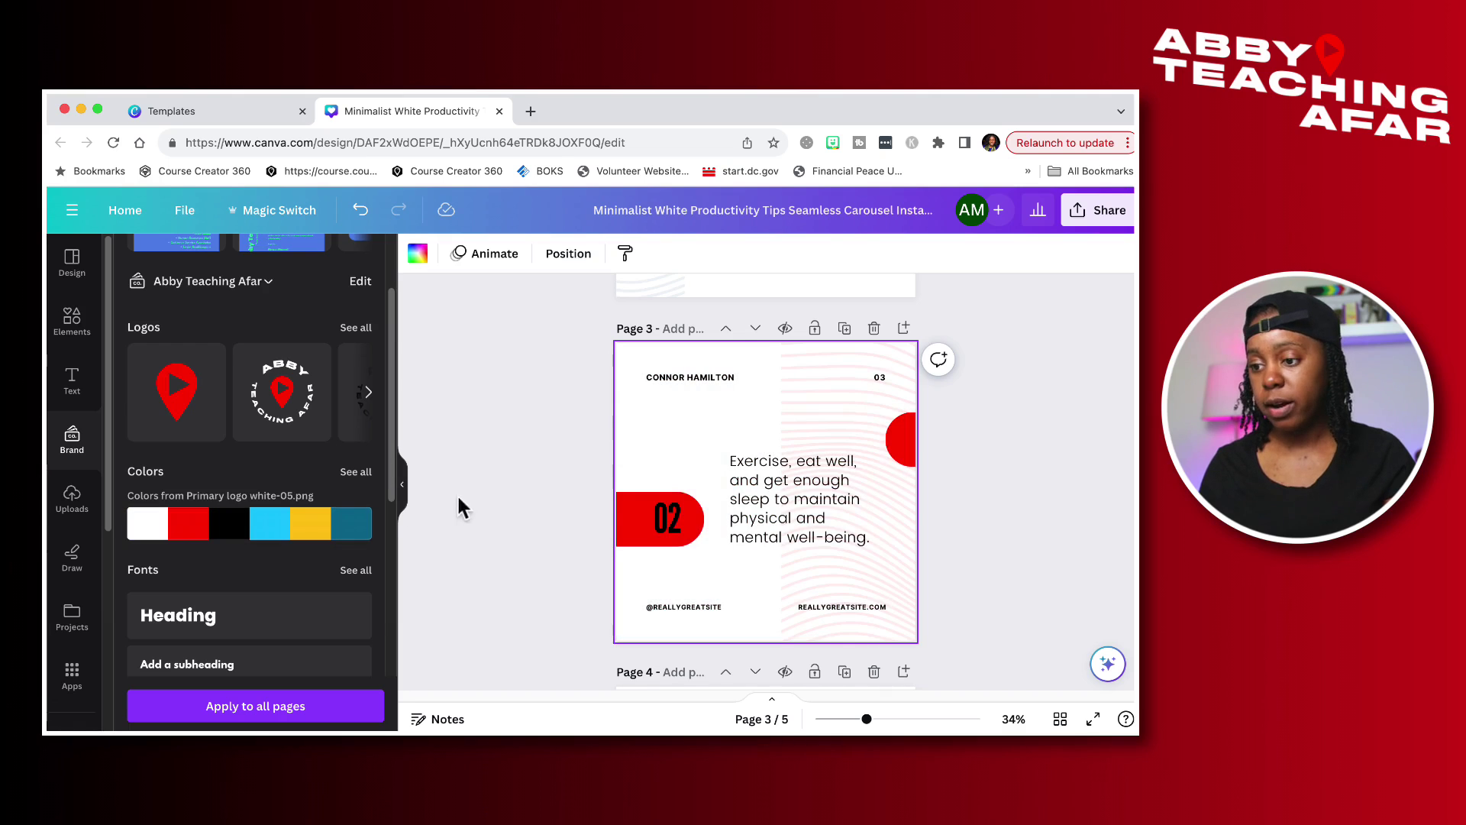
{"action": "scroll", "coordinate": [493, 512], "scroll_direction": "down", "scroll_amount": 5}
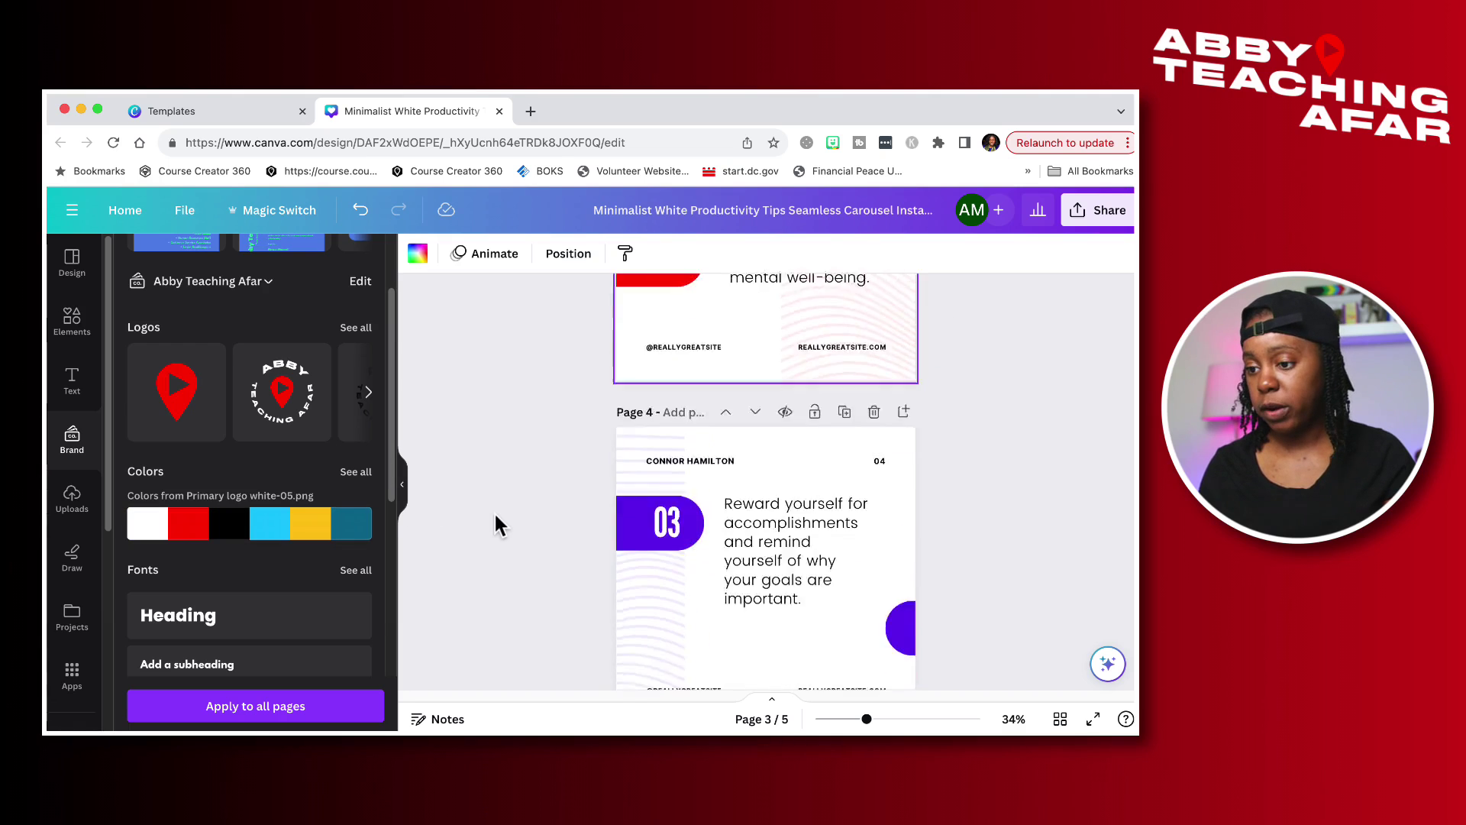
- Cycle page 4's brand colour mixes, settling on white with red shapes
{"action": "left_click", "coordinate": [256, 532]}
{"action": "left_click", "coordinate": [259, 535]}
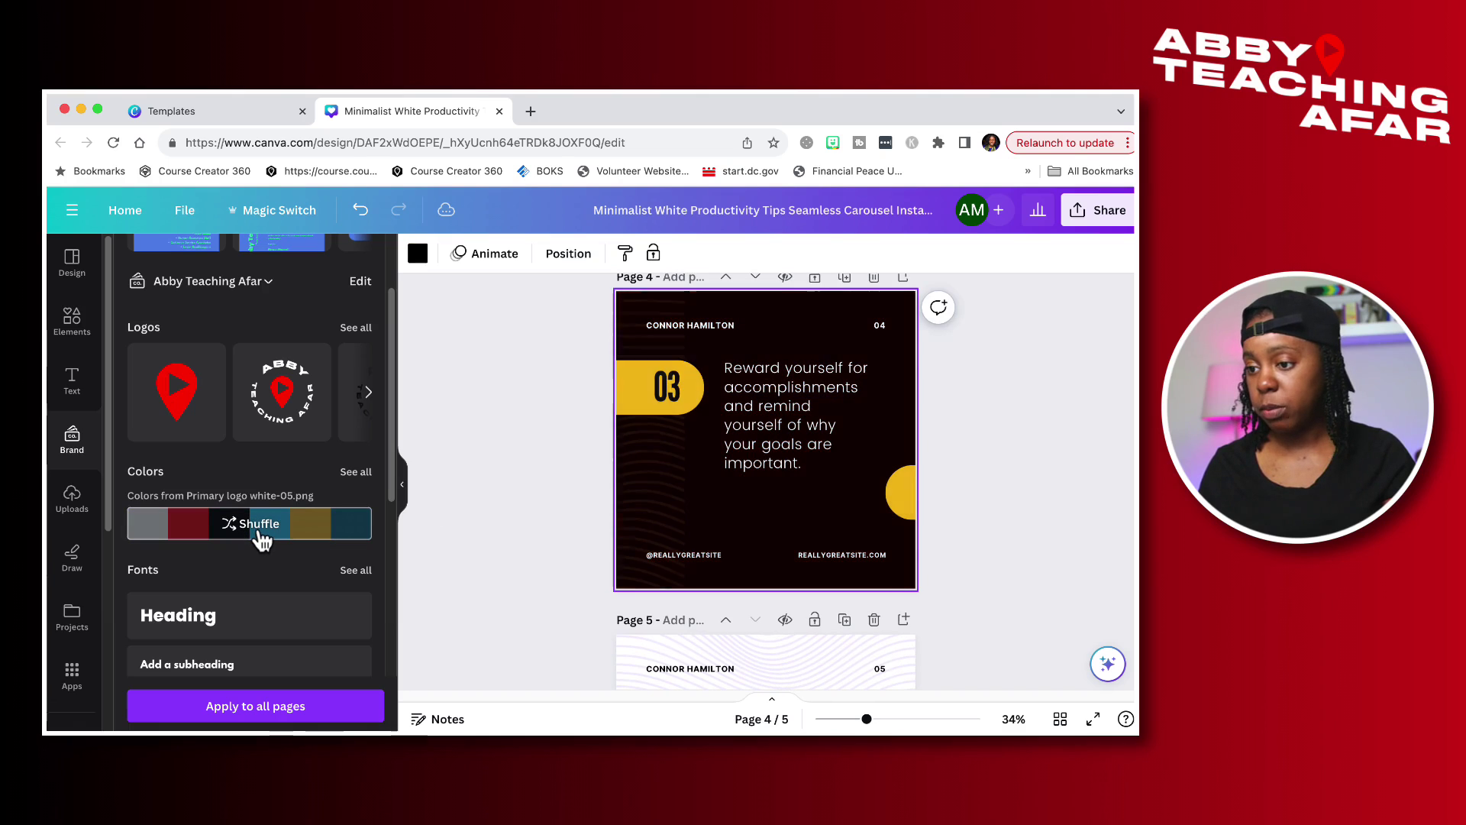
{"action": "left_click", "coordinate": [260, 536]}
{"action": "left_click", "coordinate": [260, 536]}
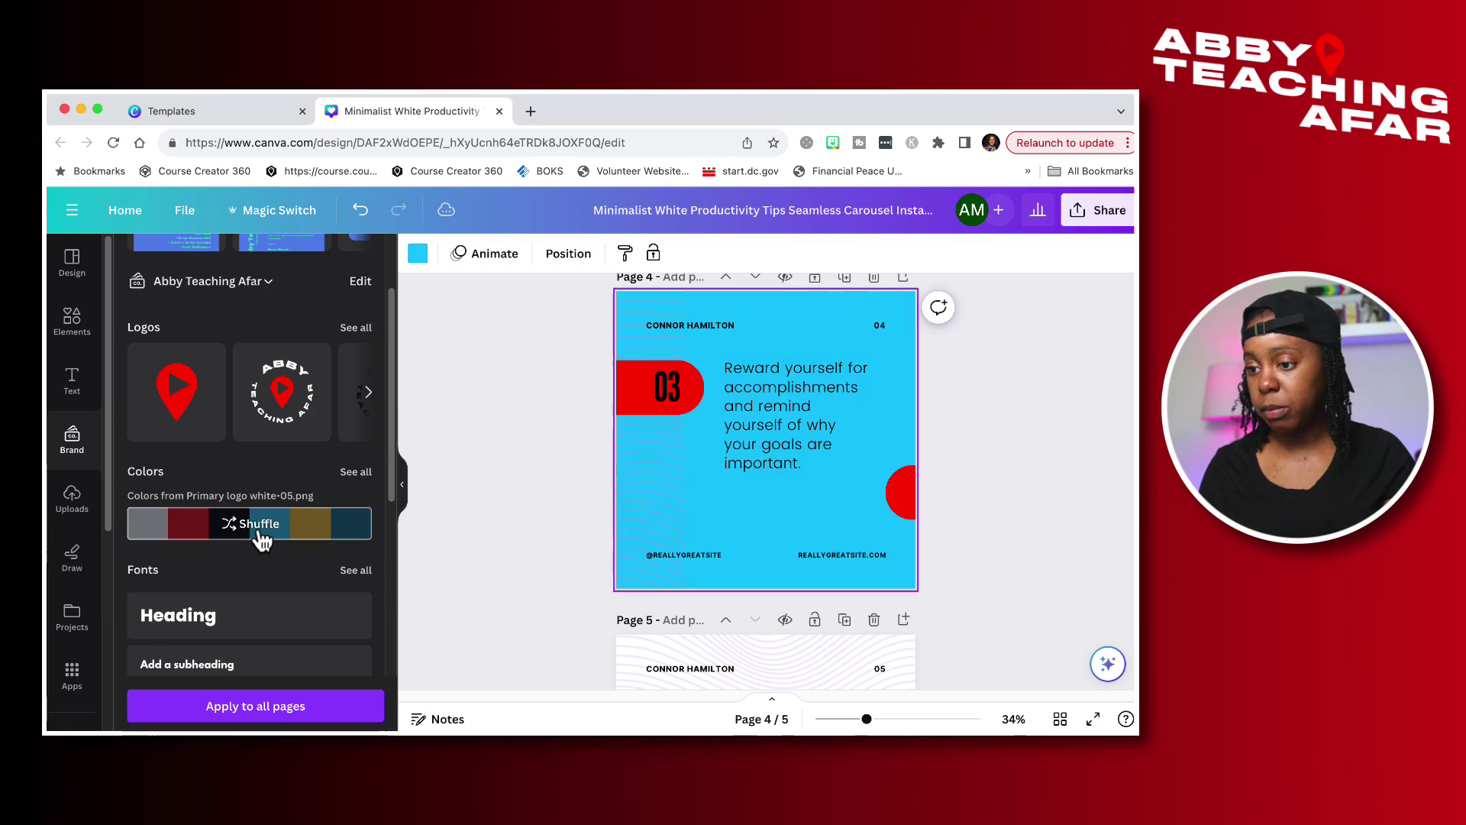
{"action": "left_click", "coordinate": [262, 540]}
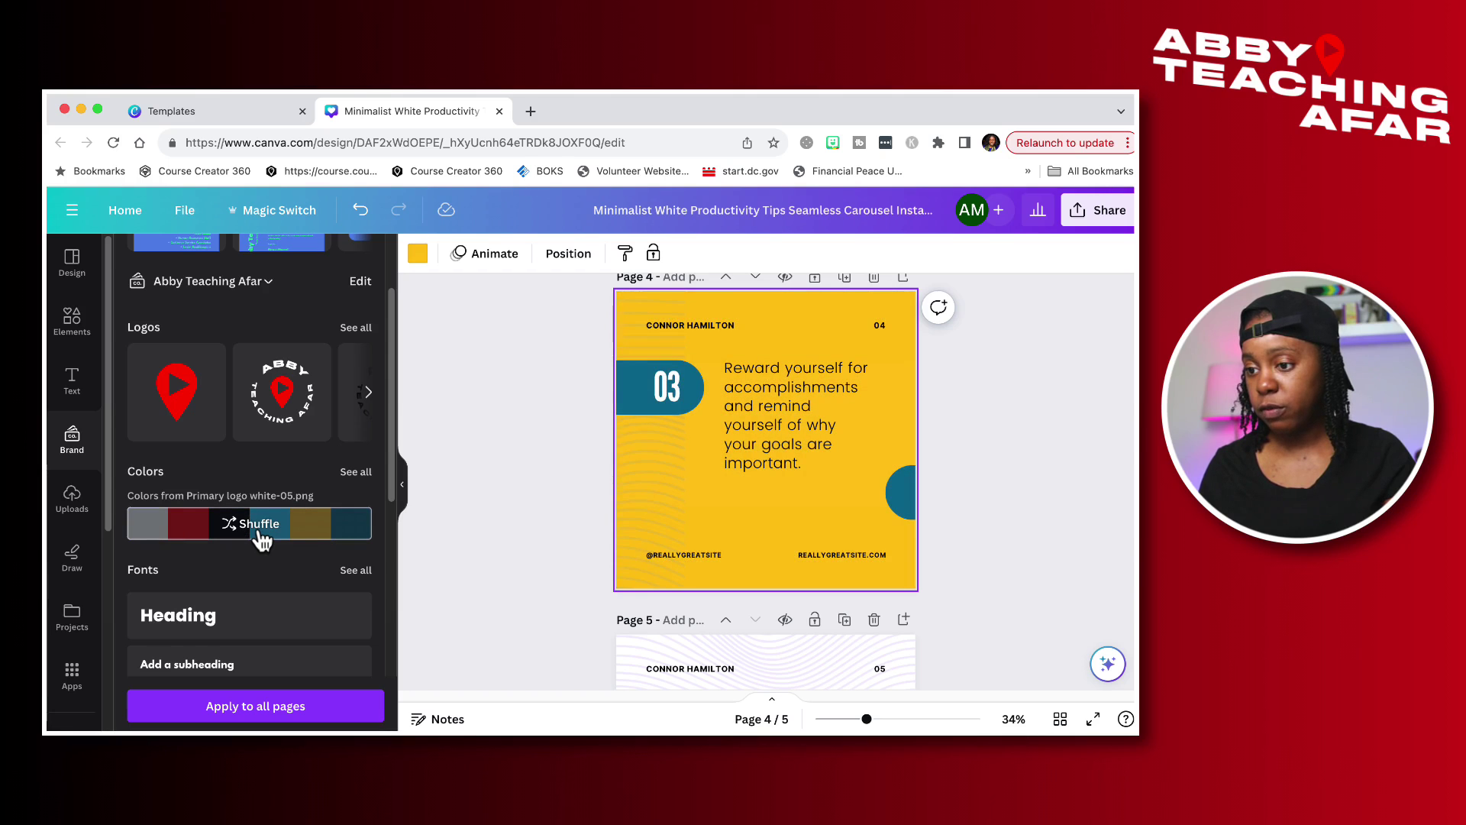
{"action": "scroll", "coordinate": [533, 500], "scroll_direction": "up", "scroll_amount": 10}
{"action": "scroll", "coordinate": [531, 492], "scroll_direction": "down", "scroll_amount": 10}
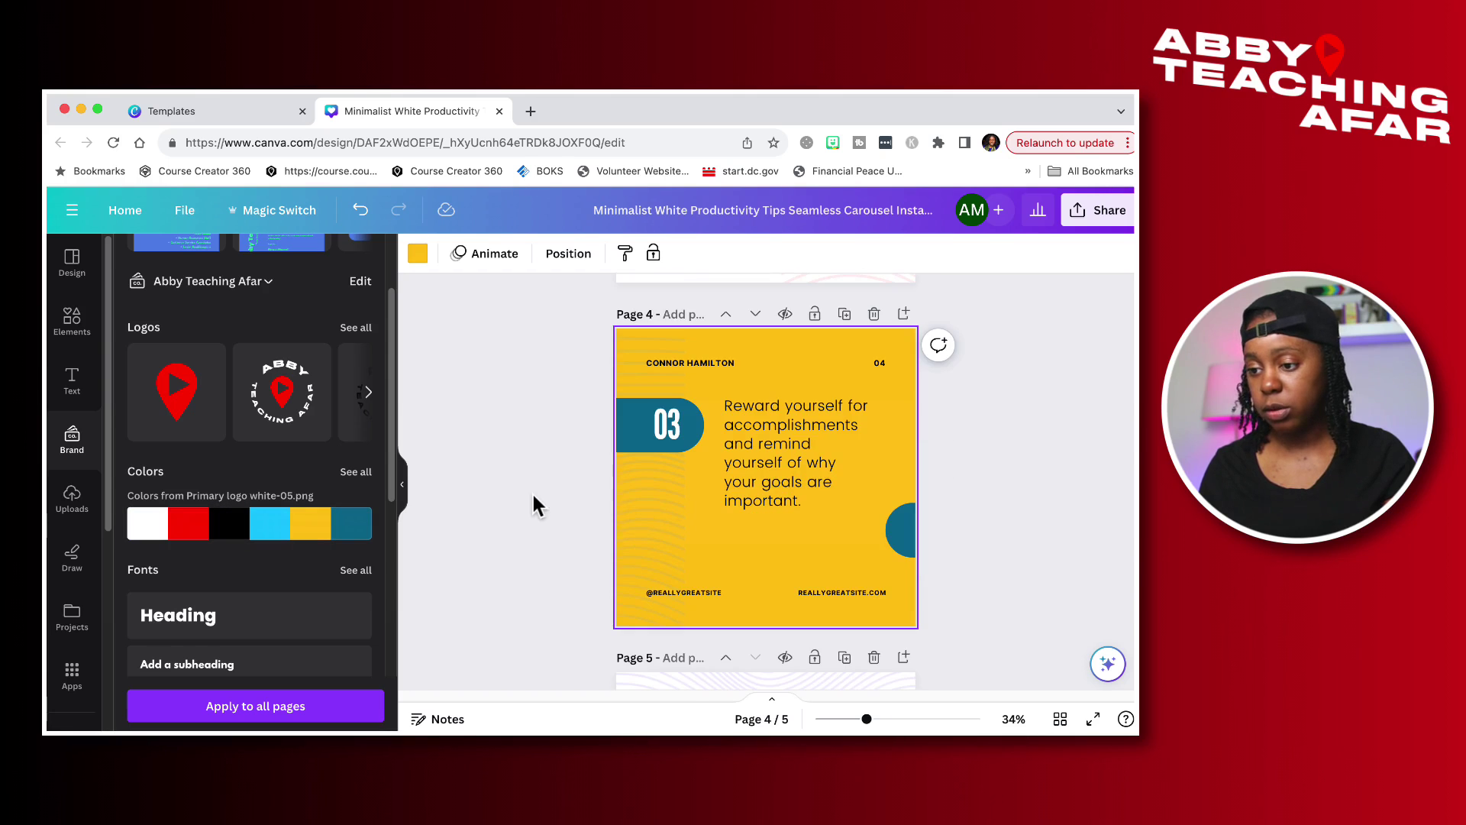
{"action": "left_click", "coordinate": [261, 533]}
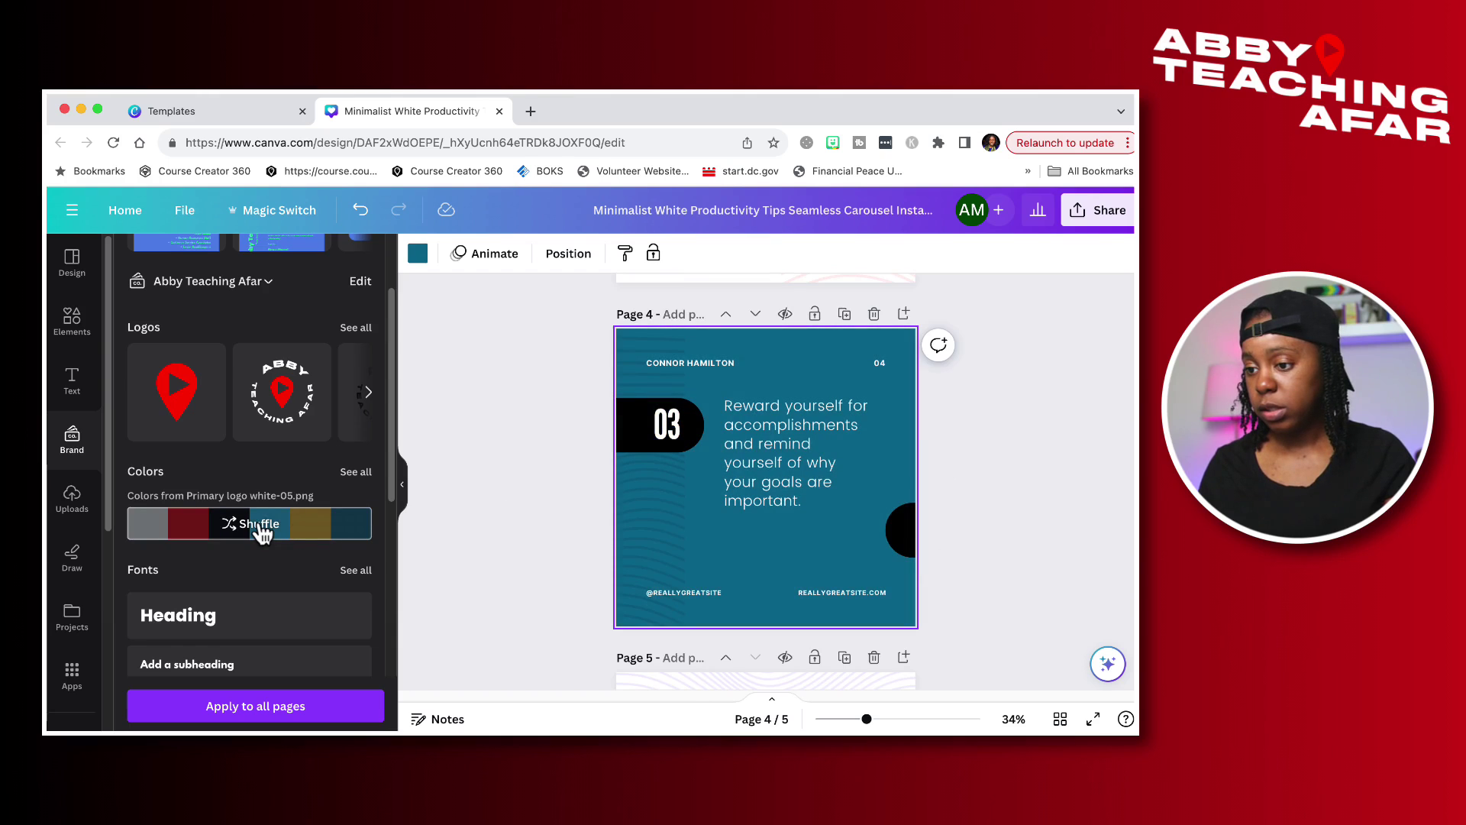
{"action": "scroll", "coordinate": [414, 478], "scroll_direction": "up", "scroll_amount": 7}
{"action": "scroll", "coordinate": [414, 475], "scroll_direction": "down", "scroll_amount": 8}
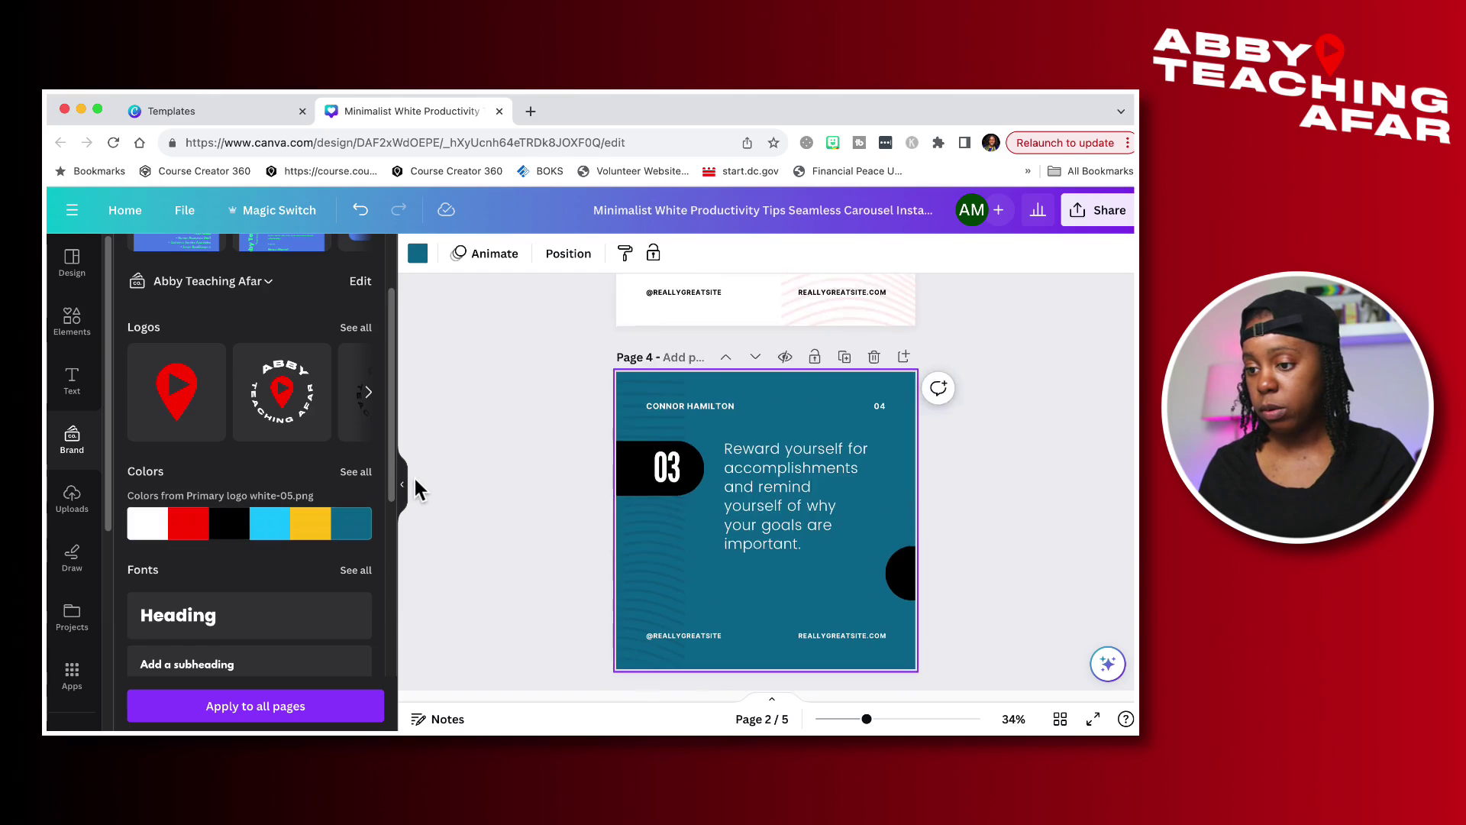
{"action": "left_click", "coordinate": [277, 523]}
{"action": "scroll", "coordinate": [566, 466], "scroll_direction": "up", "scroll_amount": 6}
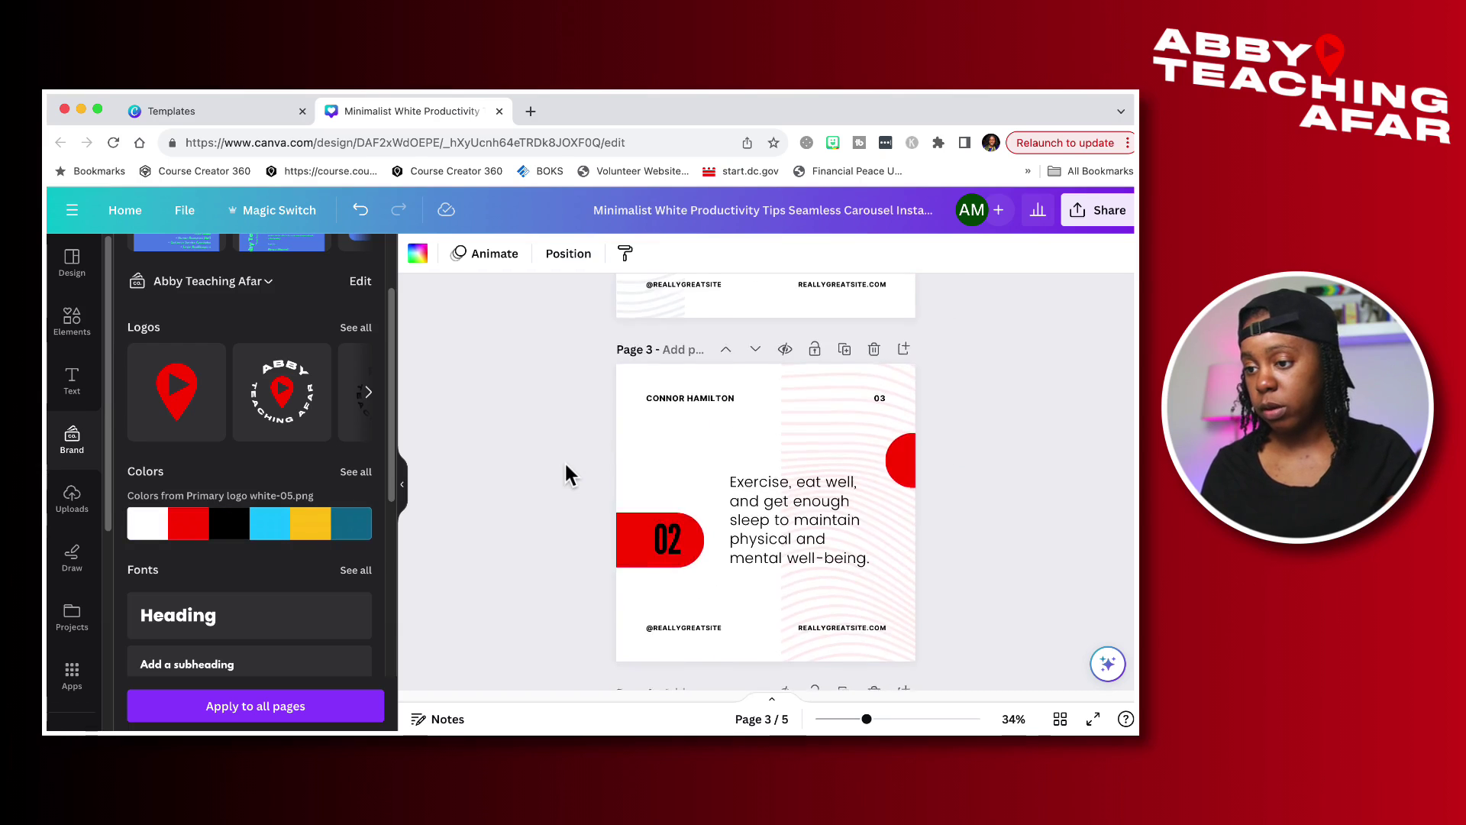
{"action": "scroll", "coordinate": [565, 475], "scroll_direction": "down", "scroll_amount": 5}
- Make page 4's 03 pill and half-circle the yellow brand colour
{"action": "left_click", "coordinate": [652, 351]}
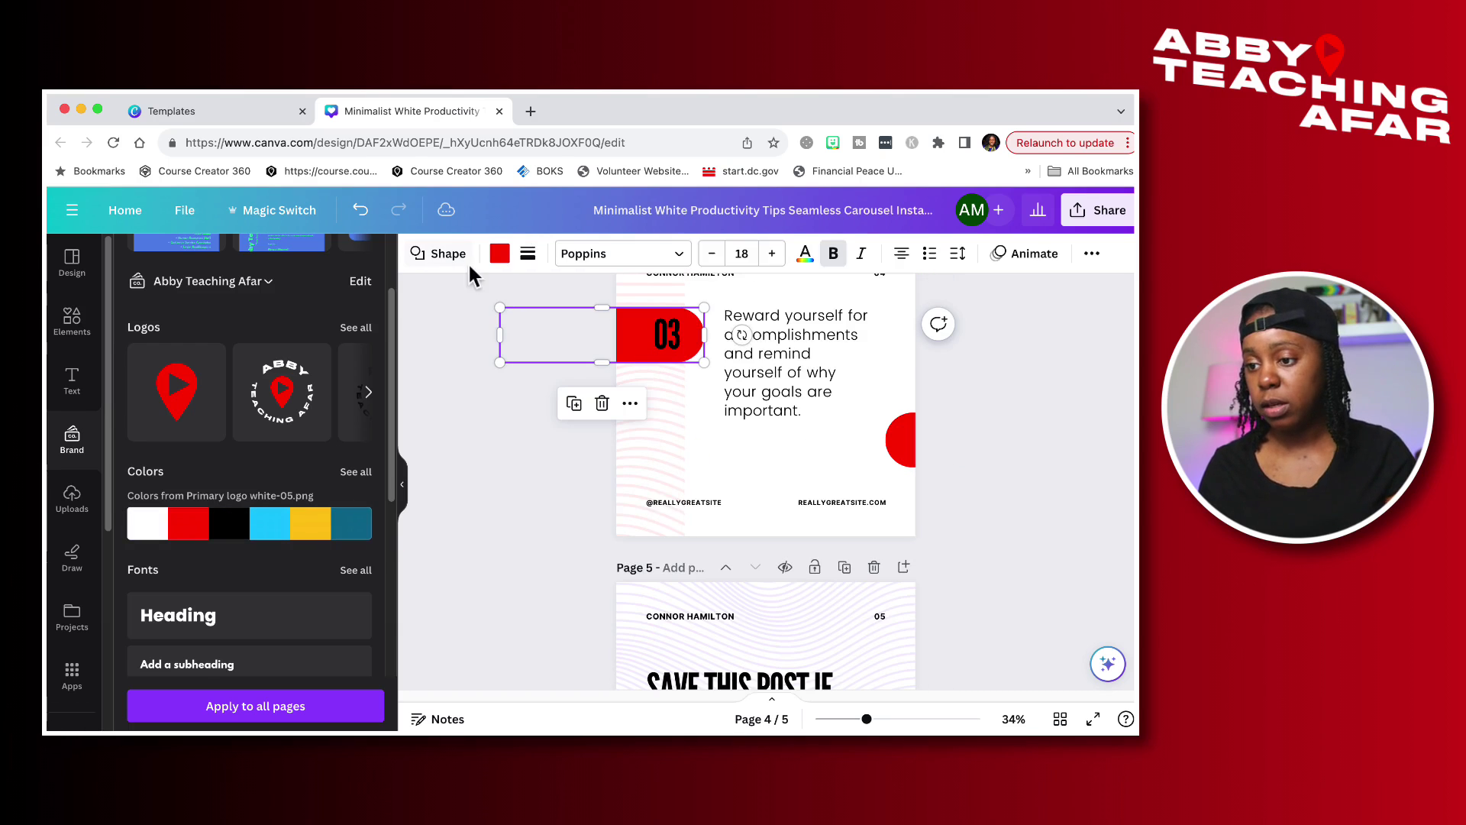
{"action": "left_click", "coordinate": [500, 253]}
{"action": "left_click", "coordinate": [309, 520]}
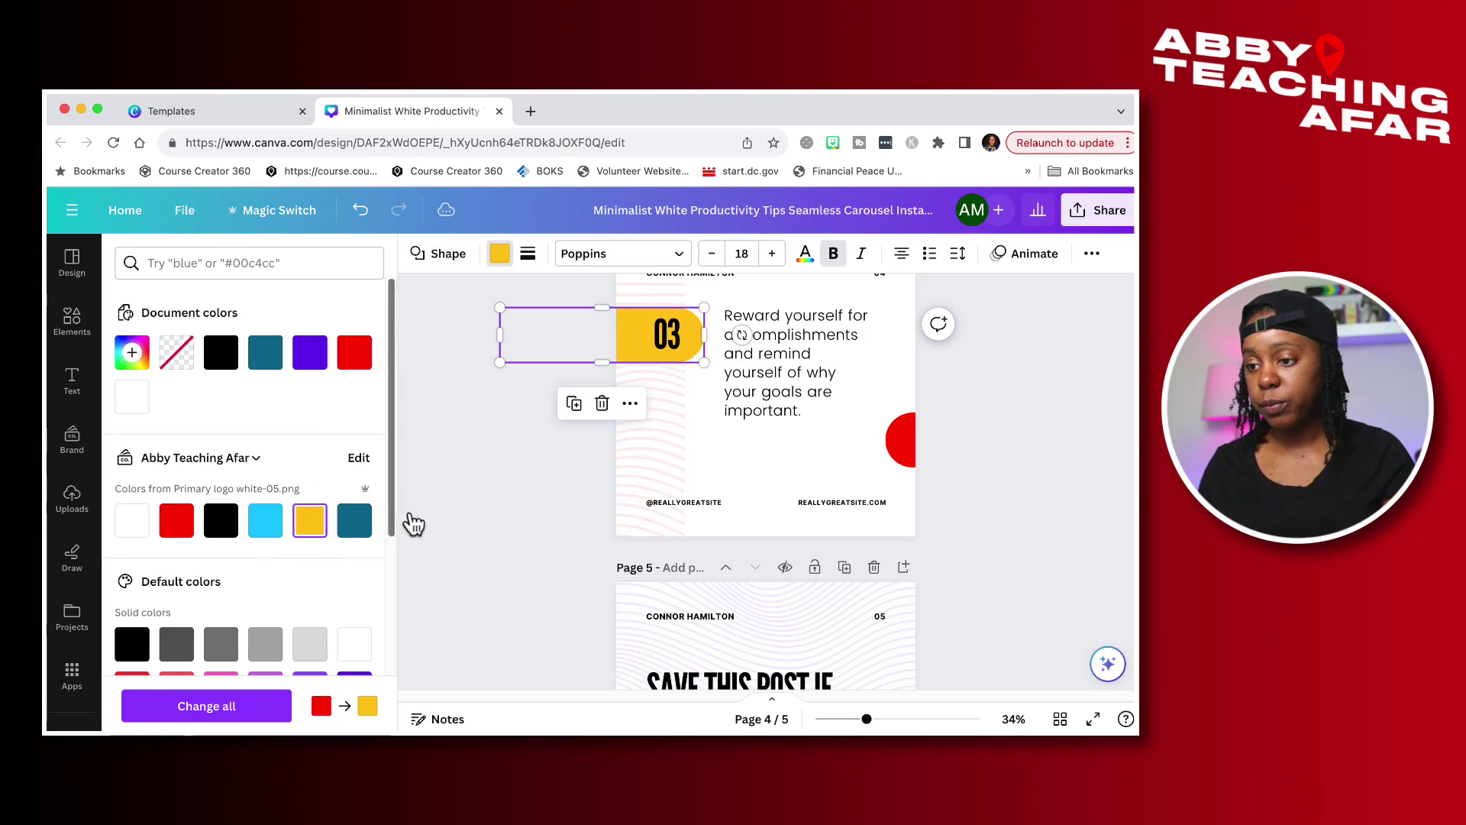
{"action": "left_click", "coordinate": [904, 443]}
{"action": "left_click", "coordinate": [309, 520]}
{"action": "scroll", "coordinate": [542, 483], "scroll_direction": "down", "scroll_amount": 4}
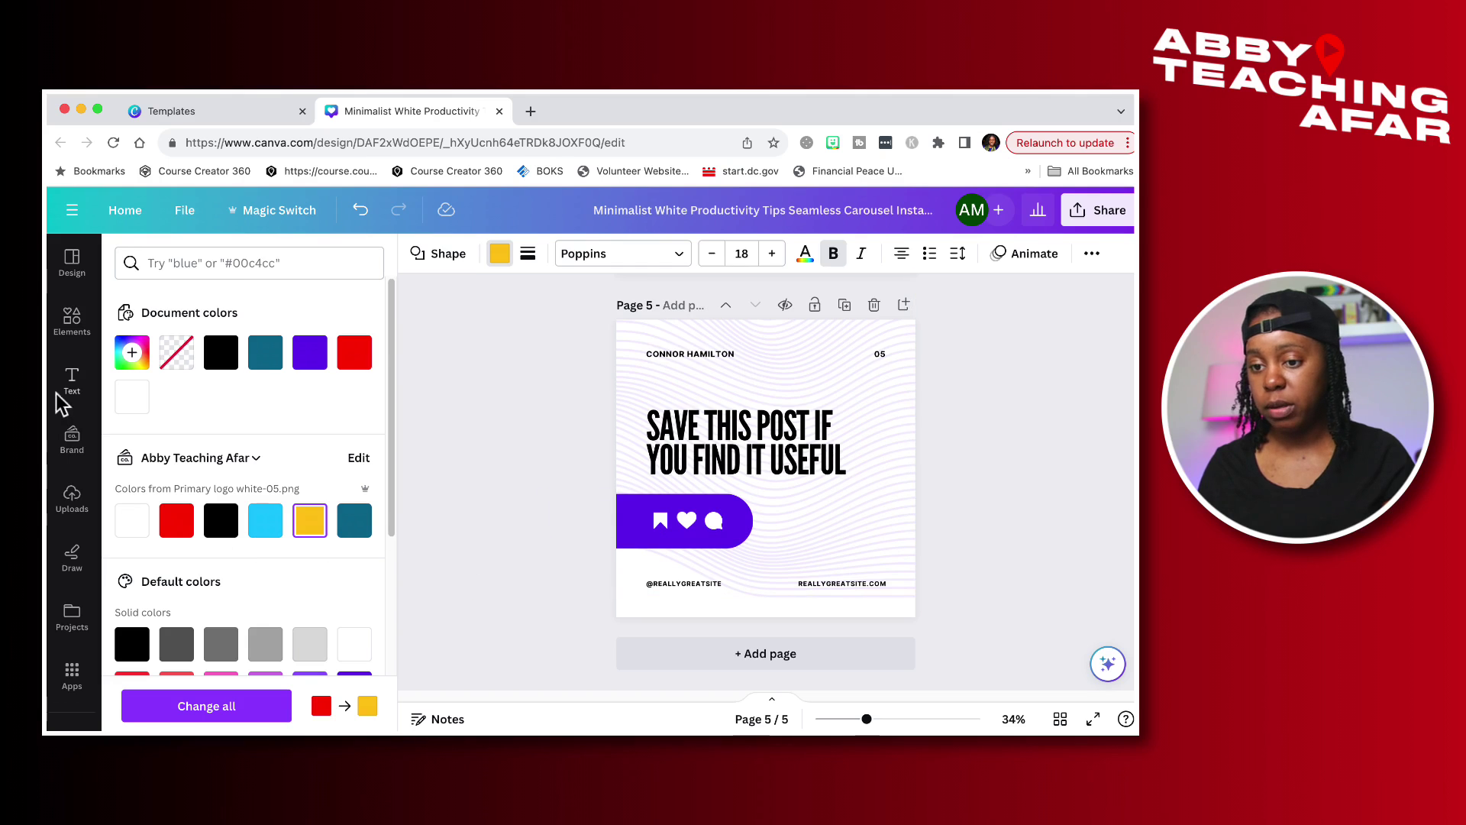
- Give page 5 a dark teal brand background with white text
{"action": "left_click", "coordinate": [71, 439]}
{"action": "left_click", "coordinate": [241, 527]}
{"action": "left_click", "coordinate": [241, 527]}
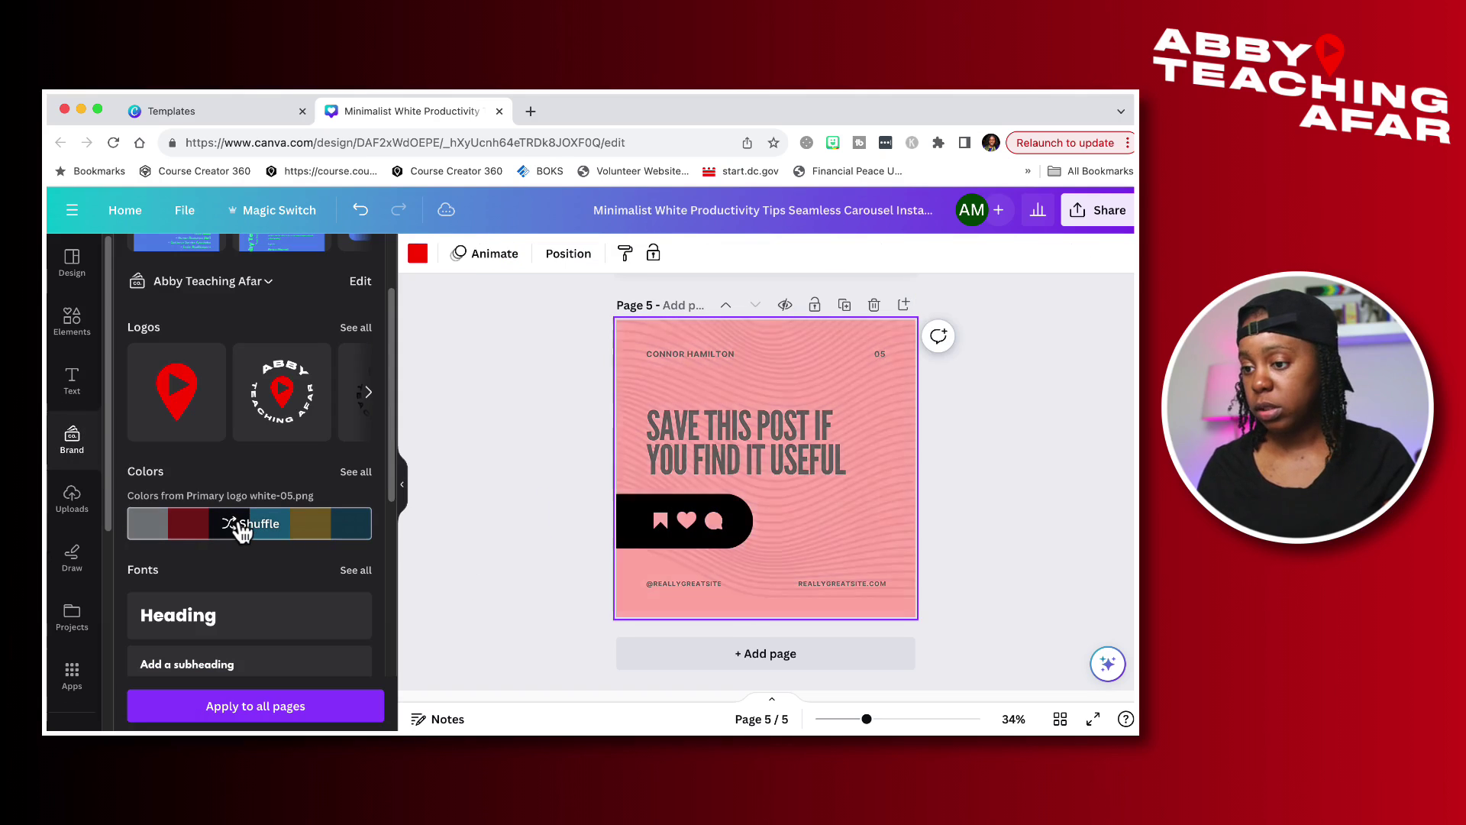
{"action": "left_click", "coordinate": [242, 527]}
{"action": "left_click", "coordinate": [241, 526]}
{"action": "left_click", "coordinate": [241, 527]}
{"action": "left_click", "coordinate": [241, 527]}
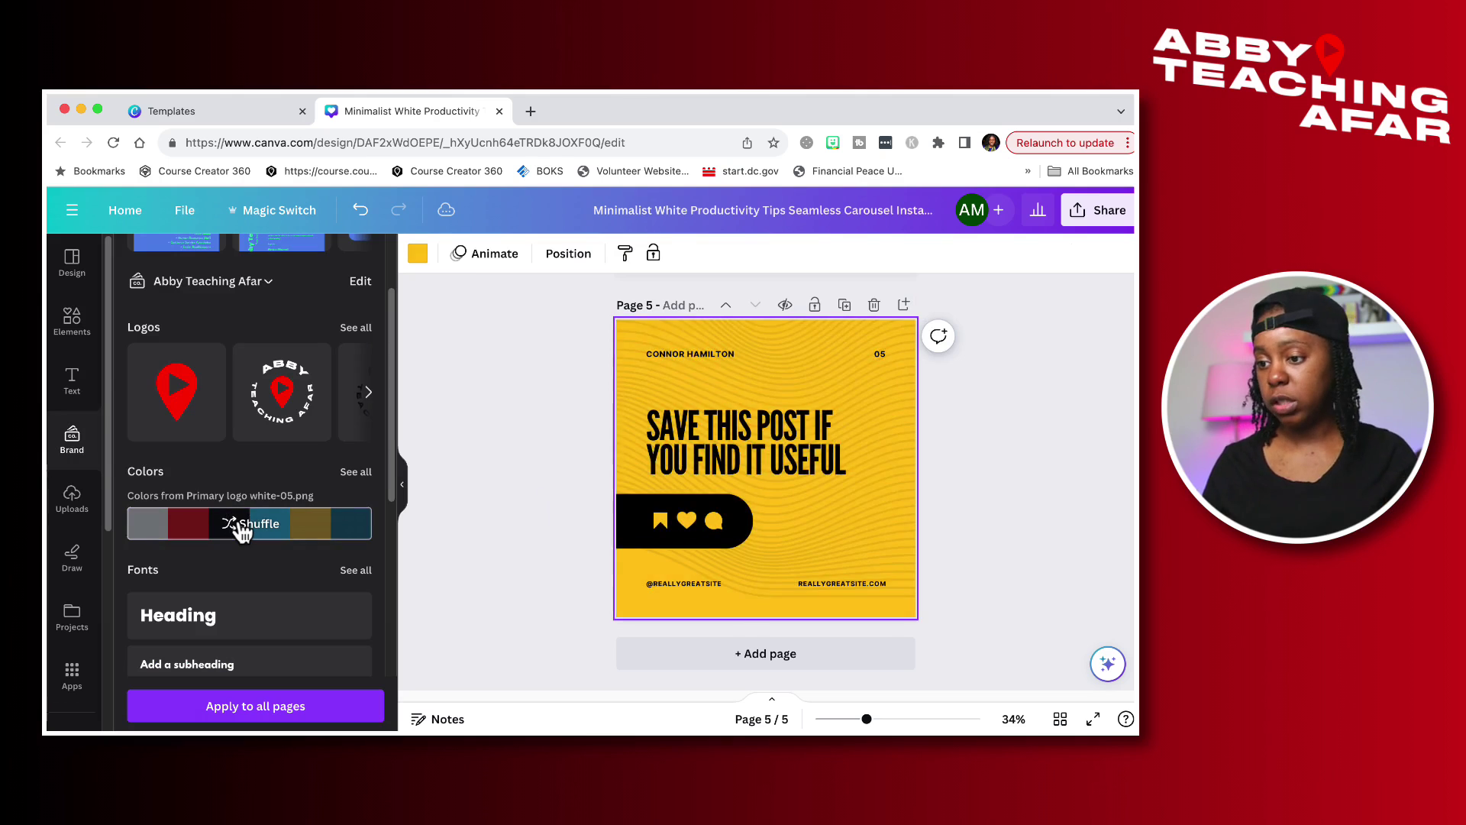
{"action": "left_click", "coordinate": [241, 527]}
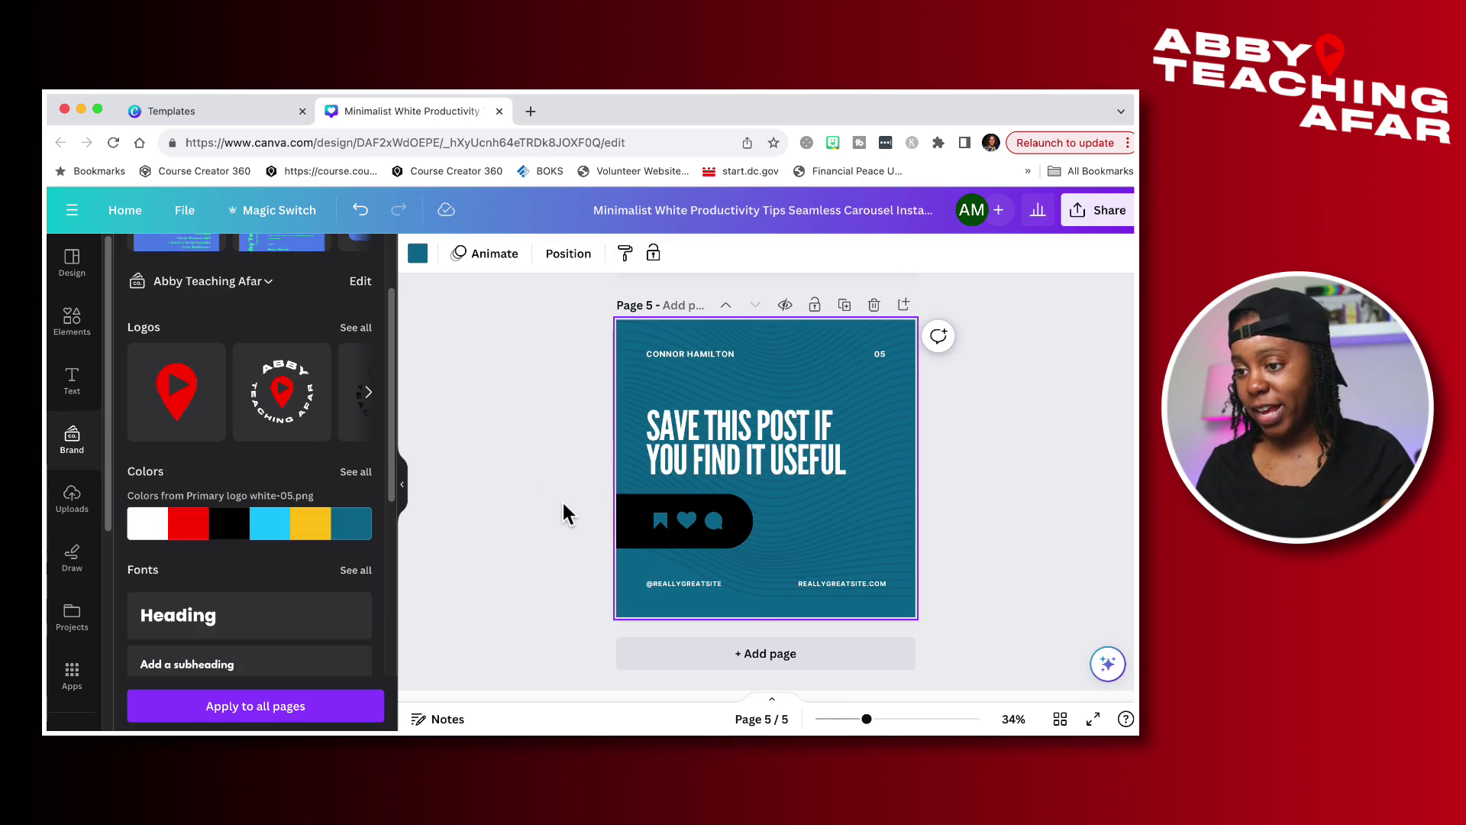
{"action": "scroll", "coordinate": [562, 499], "scroll_direction": "up", "scroll_amount": 15}
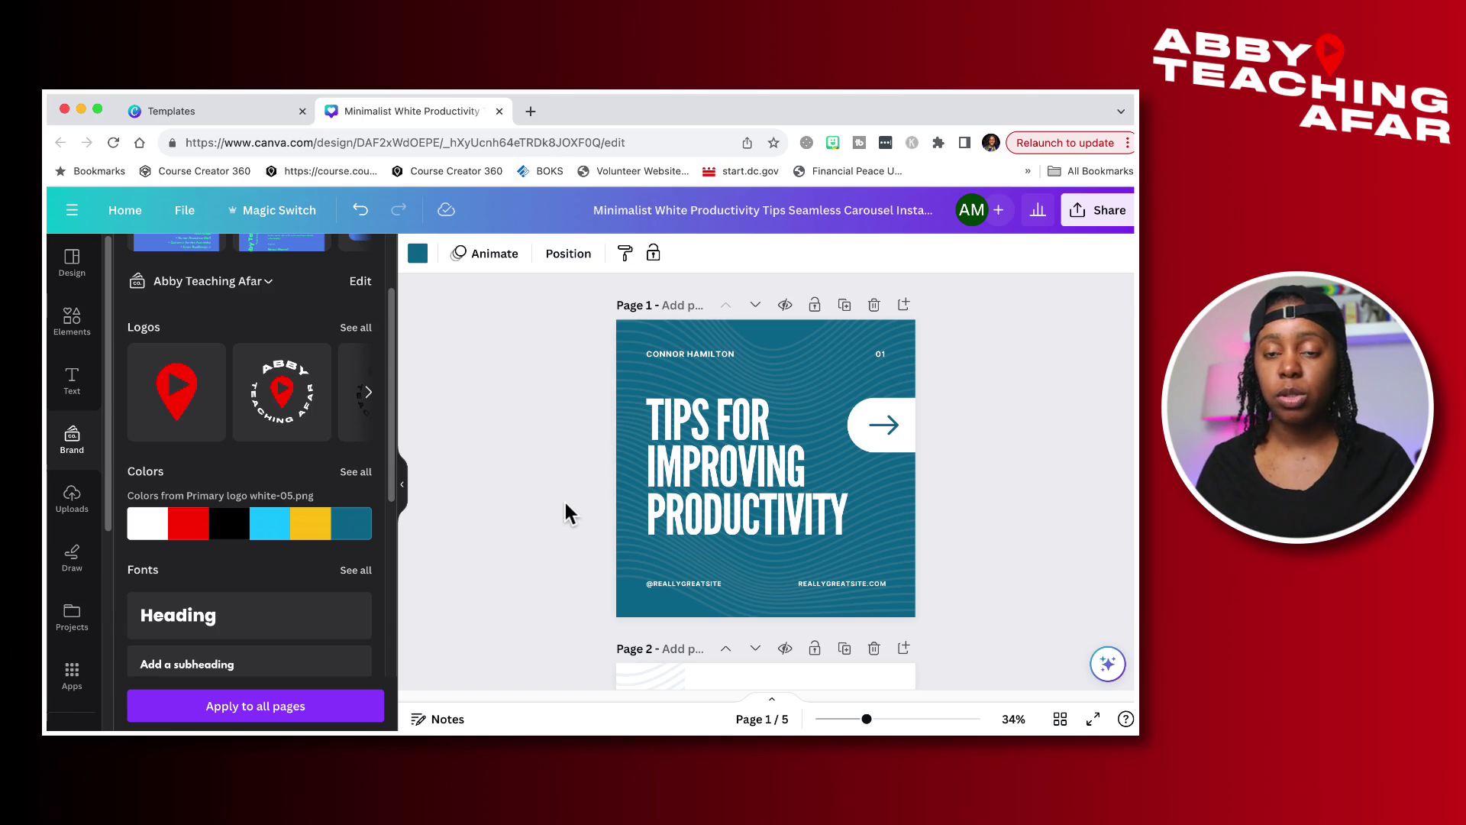
- Replace PRODUCTIVITY in the cover title with 'YOUTUBE SERIES' under TIPS FOR
{"action": "left_click", "coordinate": [716, 454]}
{"action": "double_click", "coordinate": [716, 454]}
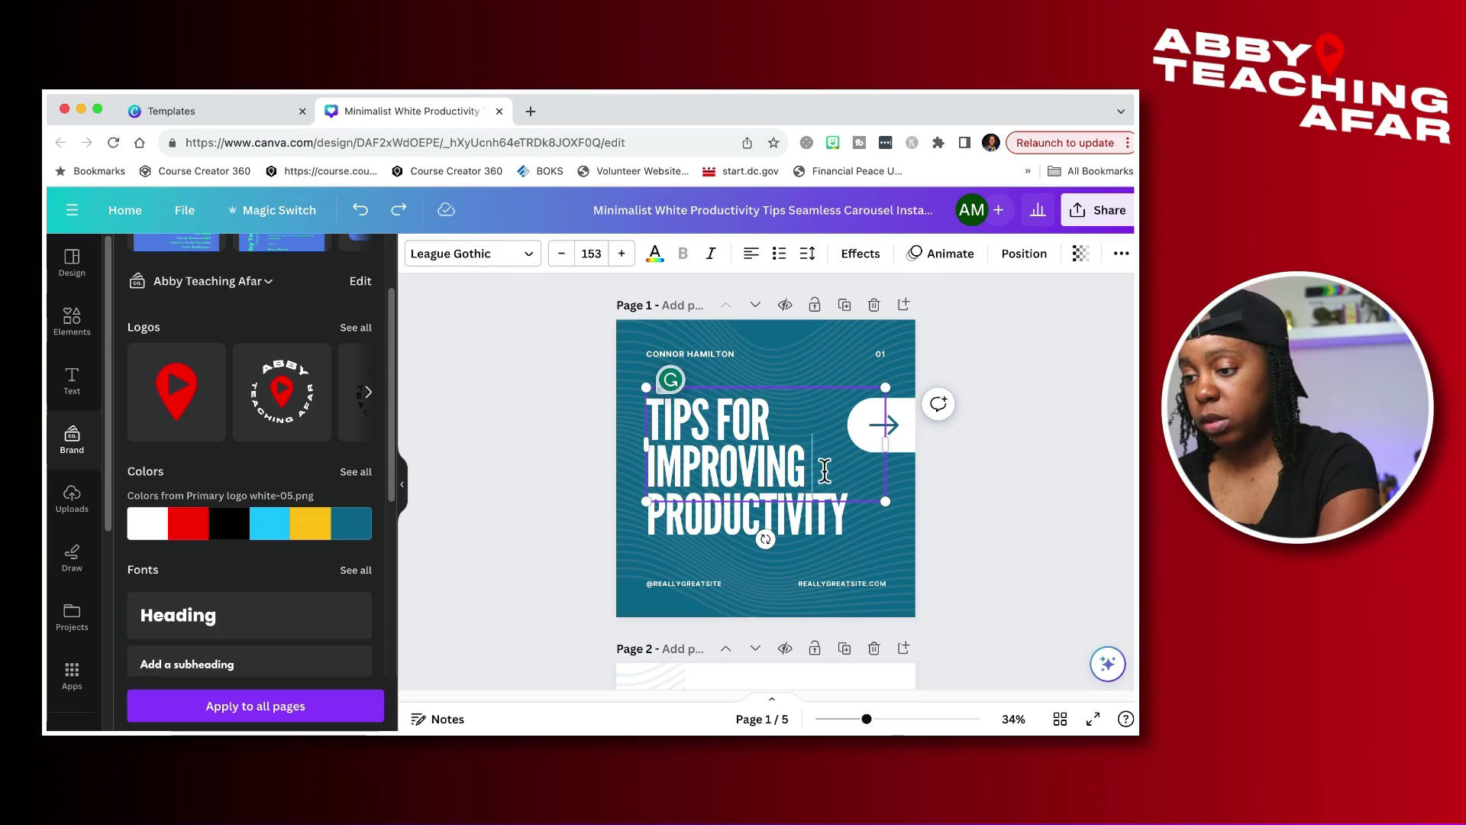
{"action": "type", "text": "I"}
{"action": "key", "text": "BackSpace"}
{"action": "double_click", "coordinate": [840, 515]}
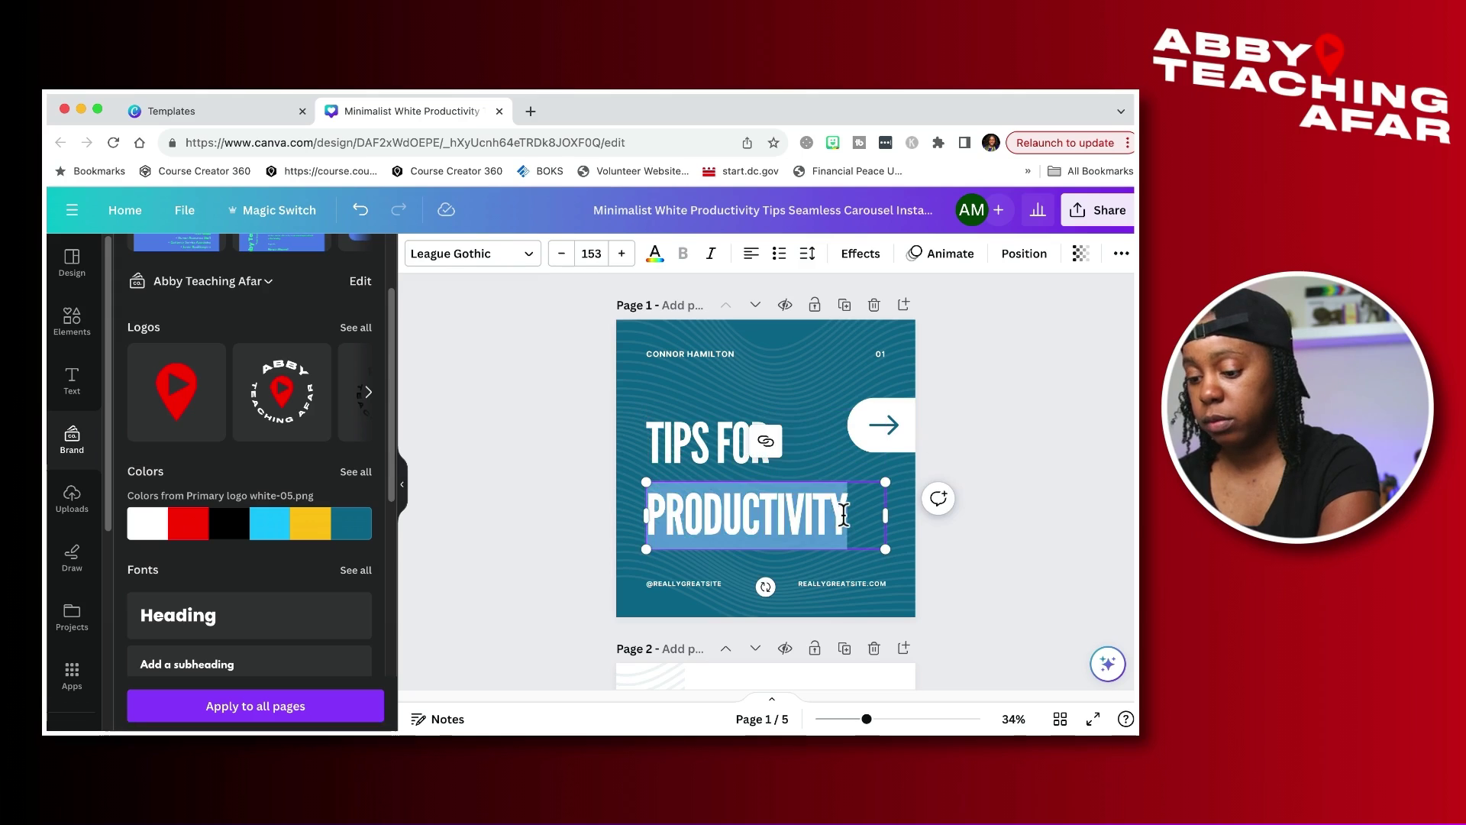
{"action": "type", "text": "YOUTUBE SERIES"}
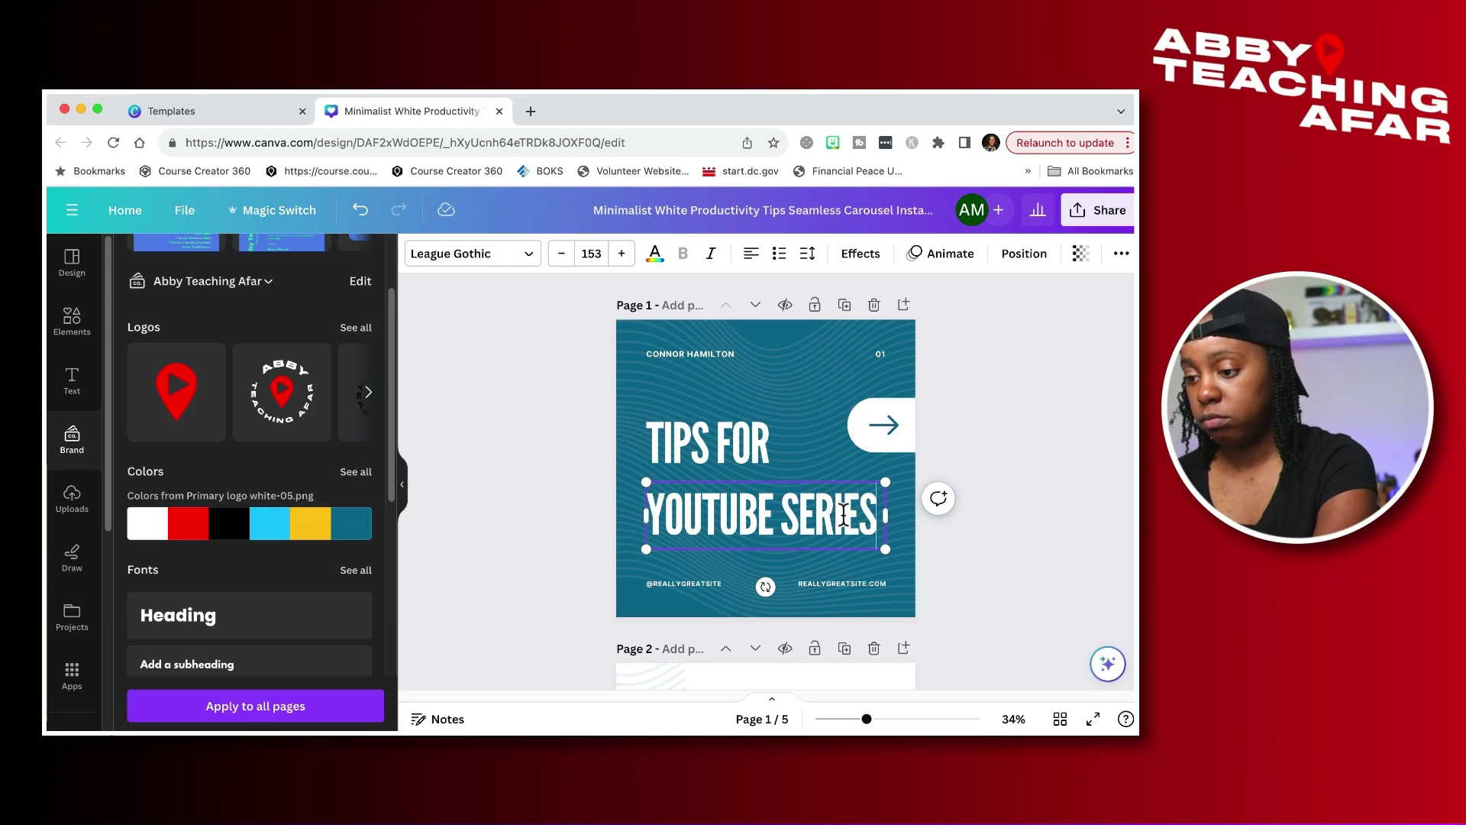
{"action": "left_click_drag", "start_coordinate": [814, 499], "coordinate": [794, 477]}
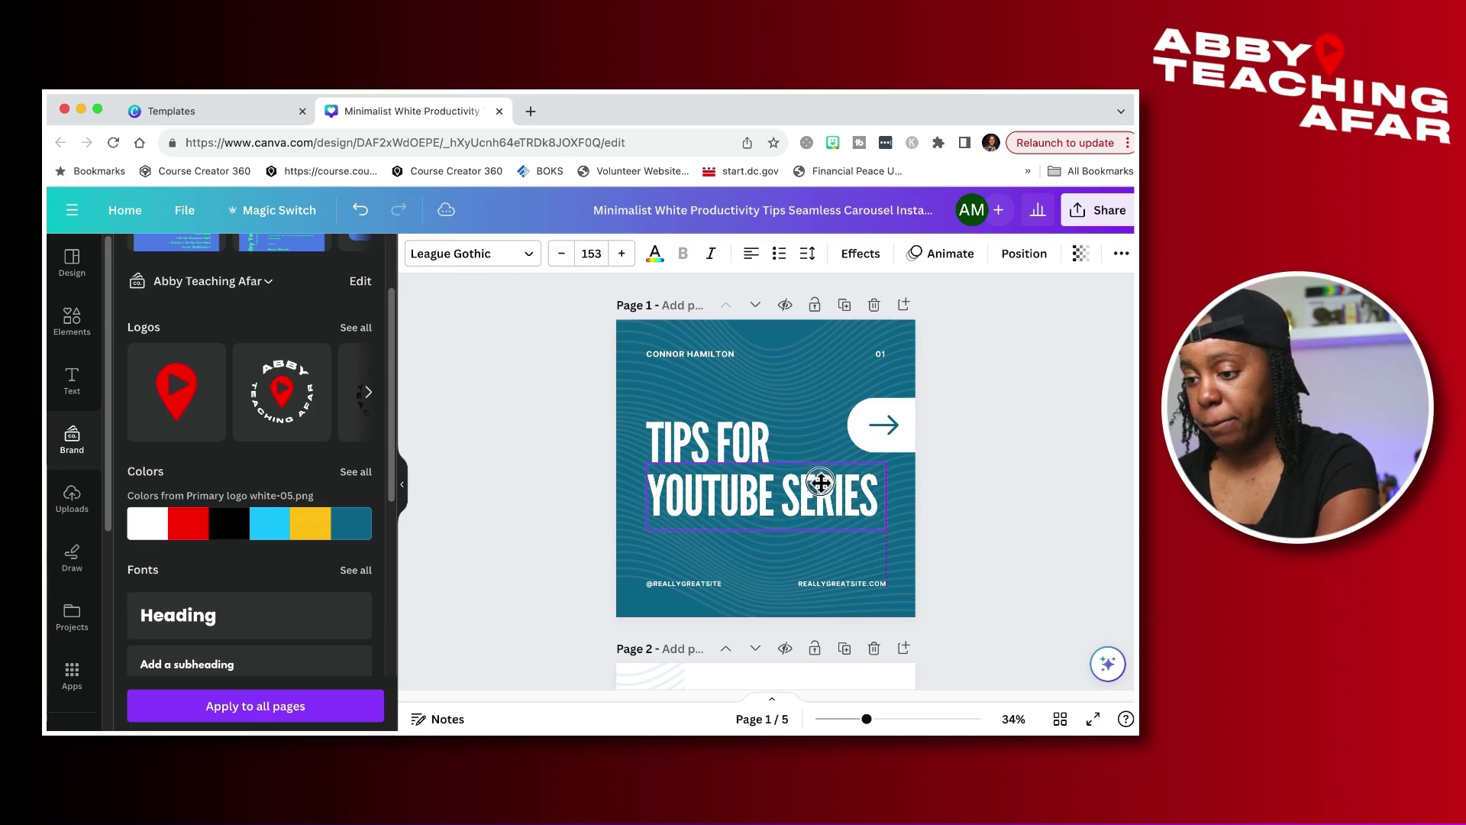
{"action": "left_click", "coordinate": [744, 487]}
- Add '3' before TIPS FOR and 'CREATING' after FOR in the cover title
{"action": "left_click", "coordinate": [649, 442]}
{"action": "left_click", "coordinate": [649, 441]}
{"action": "type", "text": "3"}
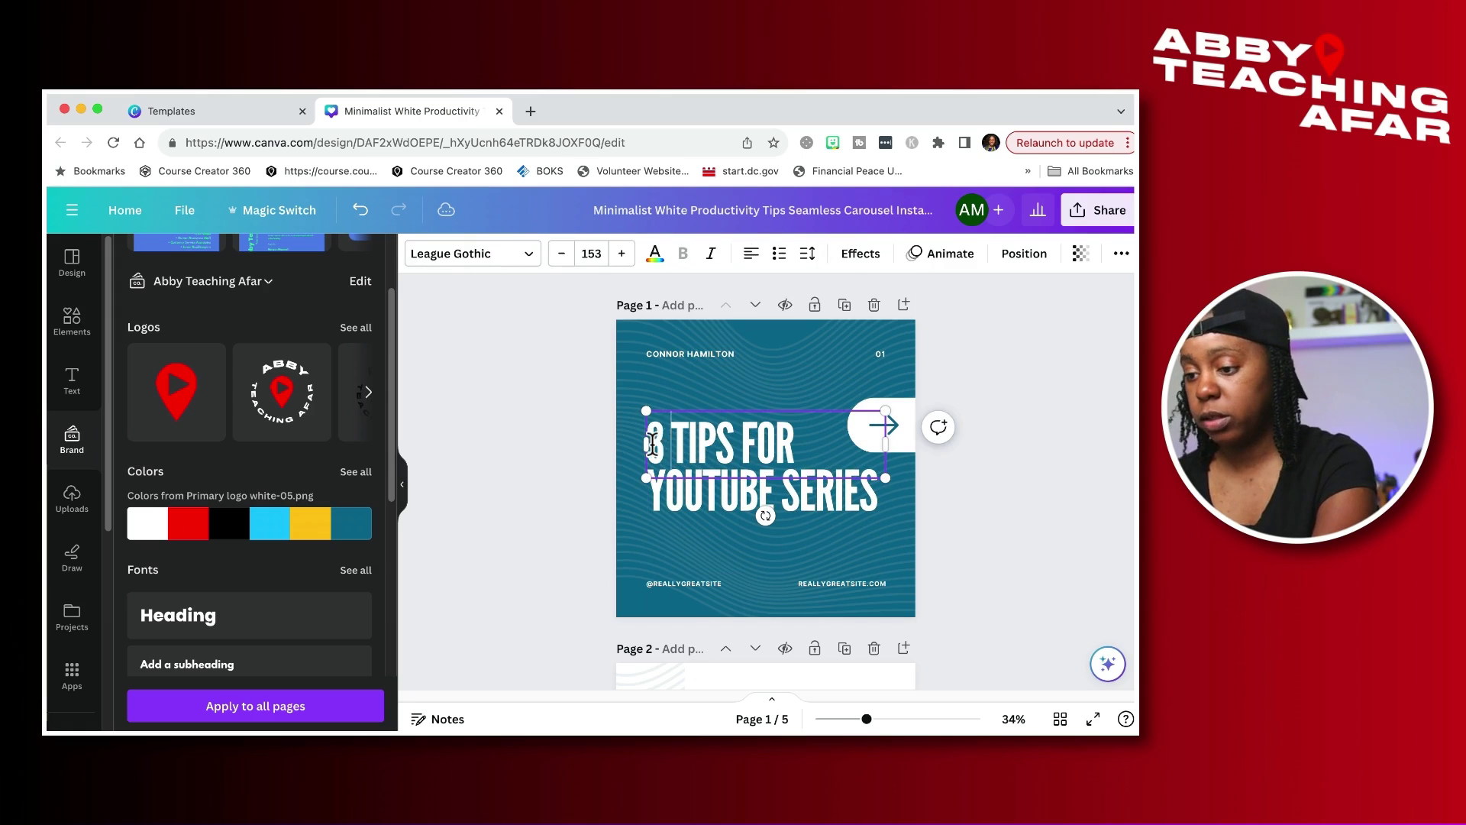
{"action": "left_click", "coordinate": [1025, 494]}
{"action": "scroll", "coordinate": [962, 483], "scroll_direction": "down", "scroll_amount": 1}
{"action": "left_click", "coordinate": [804, 423]}
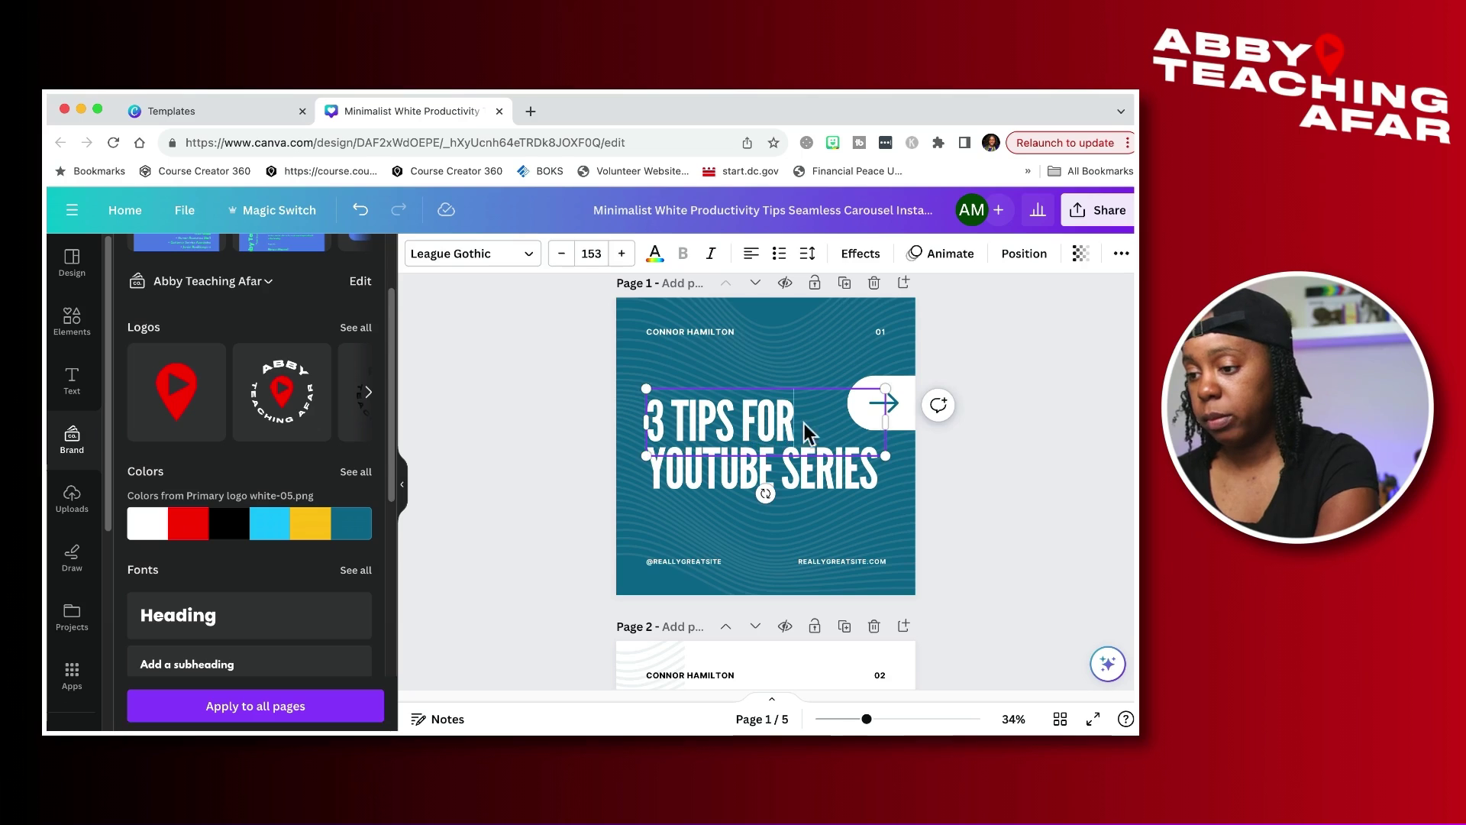
{"action": "type", "text": "CREATING"}
{"action": "left_click", "coordinate": [1001, 478]}
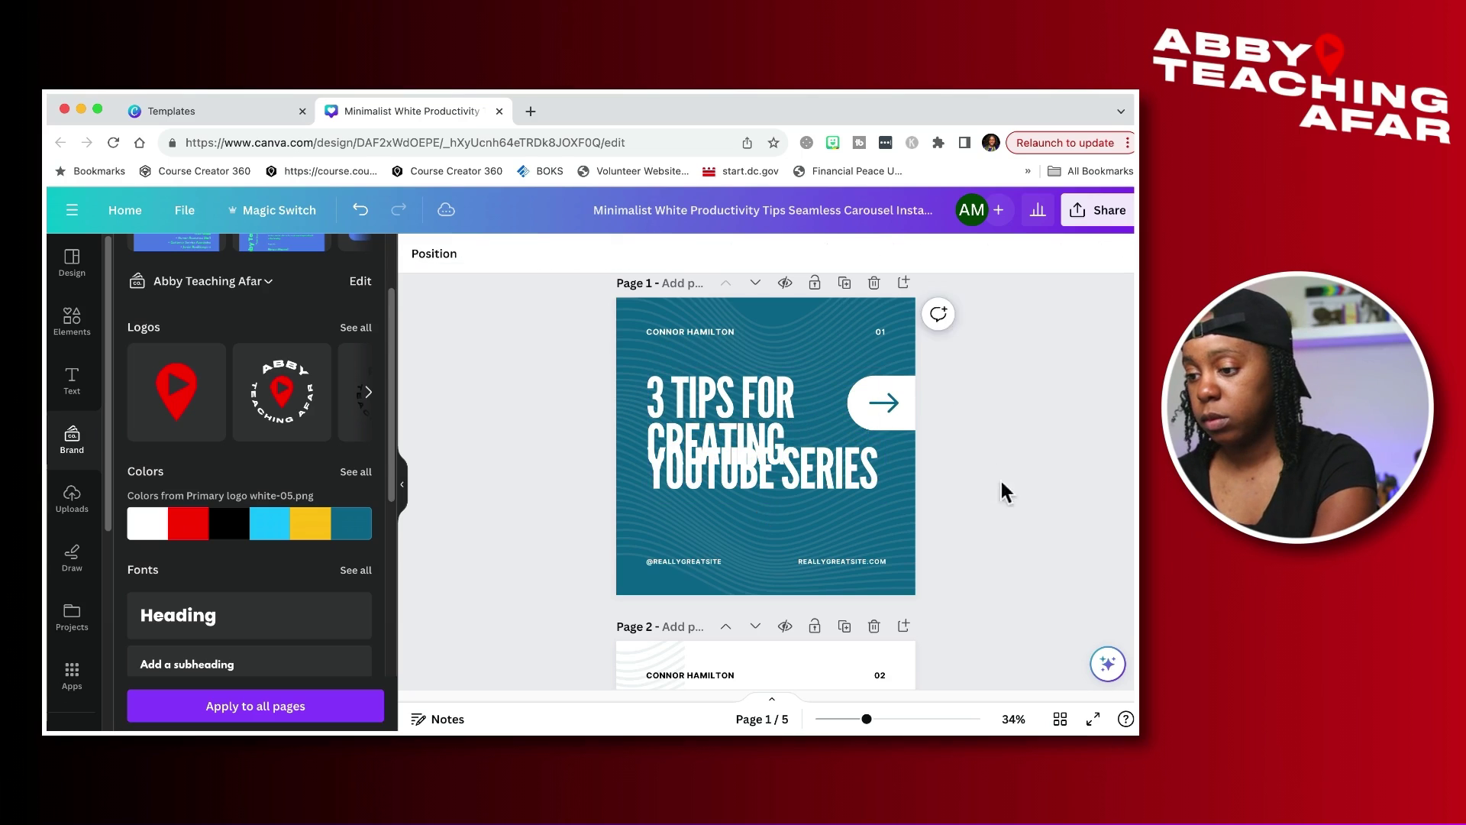
{"action": "left_click", "coordinate": [840, 507]}
{"action": "left_click", "coordinate": [1066, 445]}
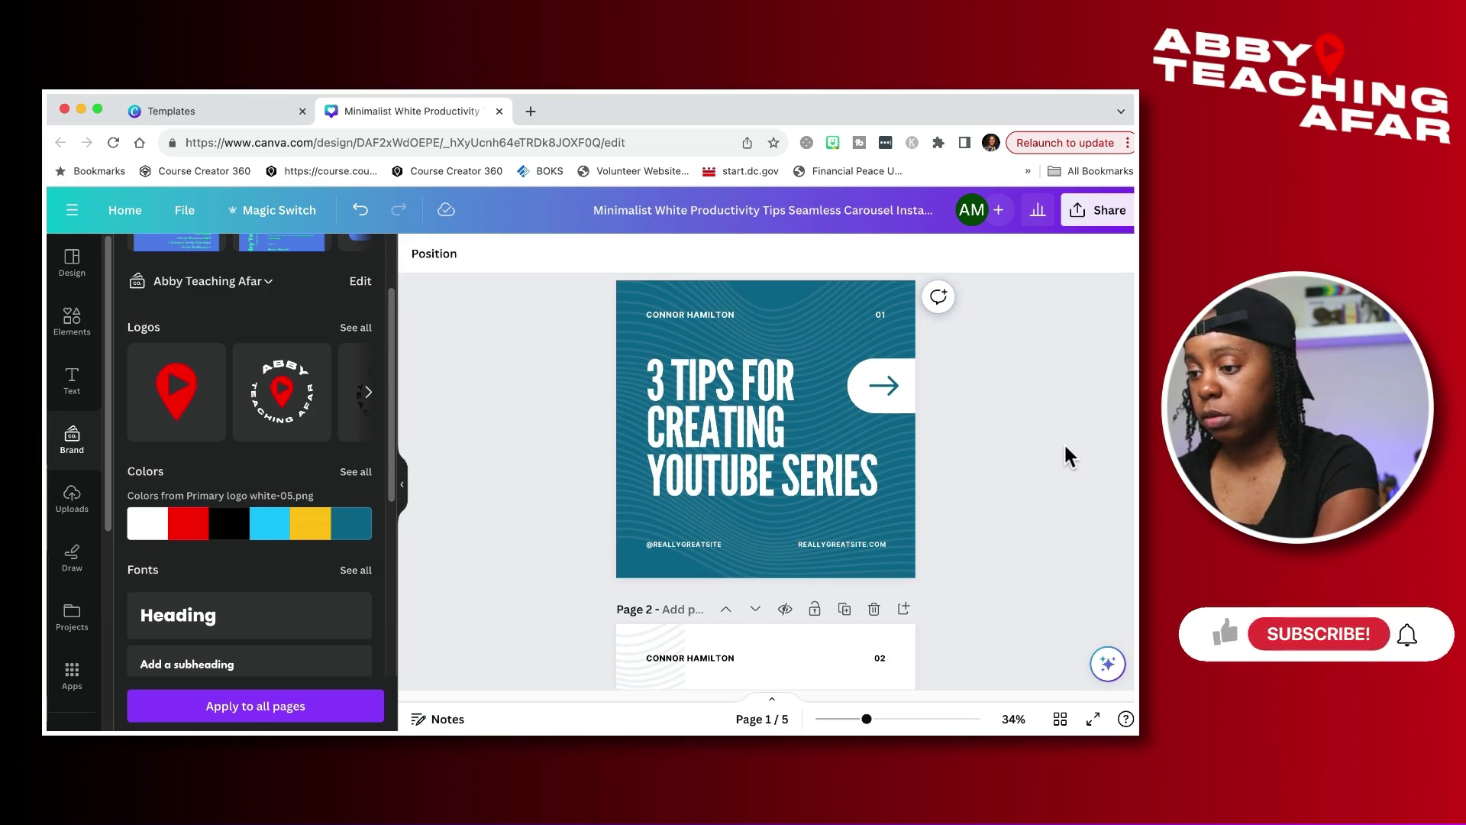
{"action": "scroll", "coordinate": [1065, 442], "scroll_direction": "down", "scroll_amount": 5}
- Make the 01 number on page 2 white
{"action": "left_click", "coordinate": [666, 383]}
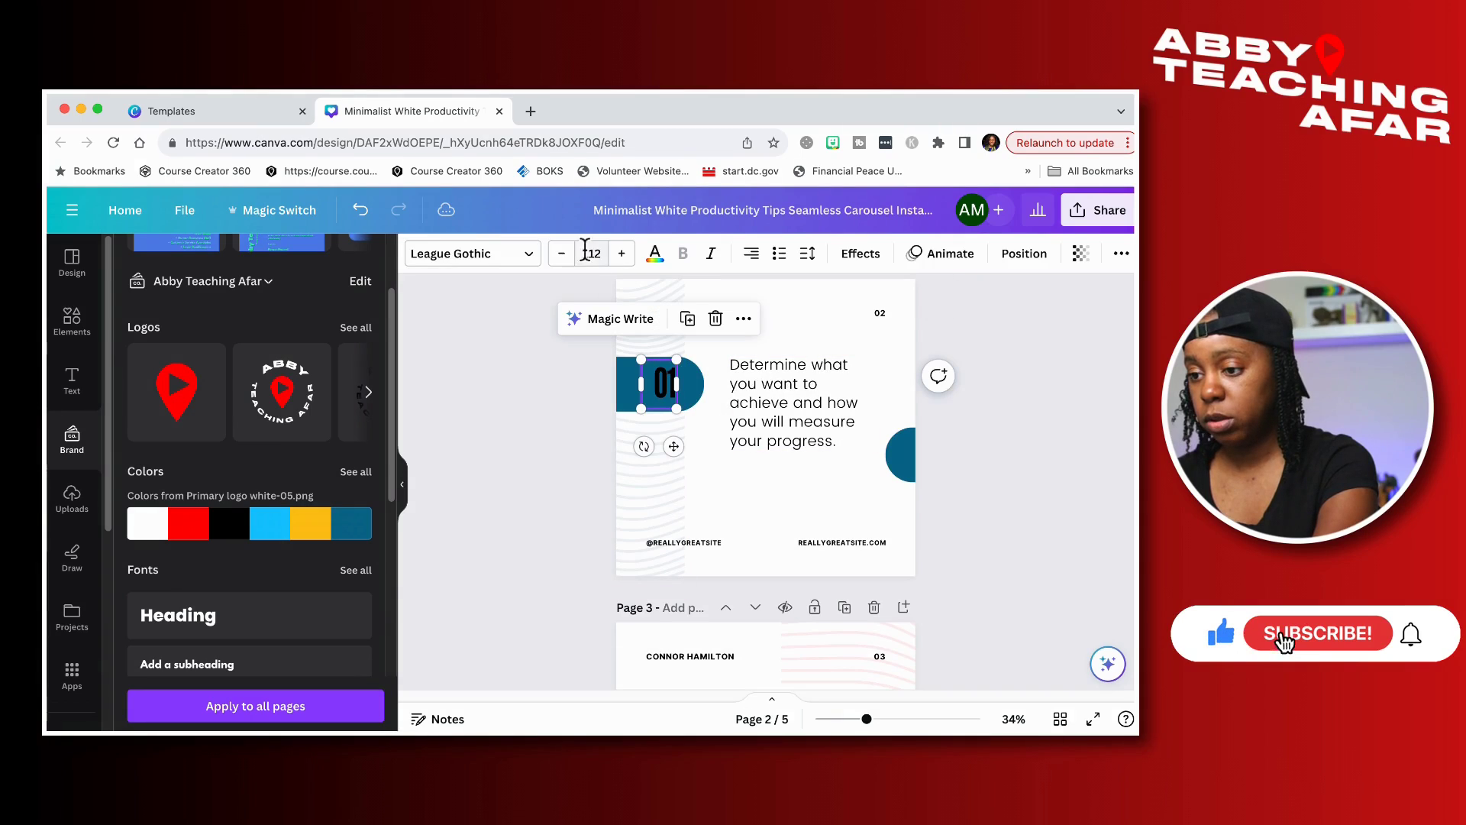
{"action": "left_click", "coordinate": [654, 253]}
{"action": "left_click", "coordinate": [354, 352]}
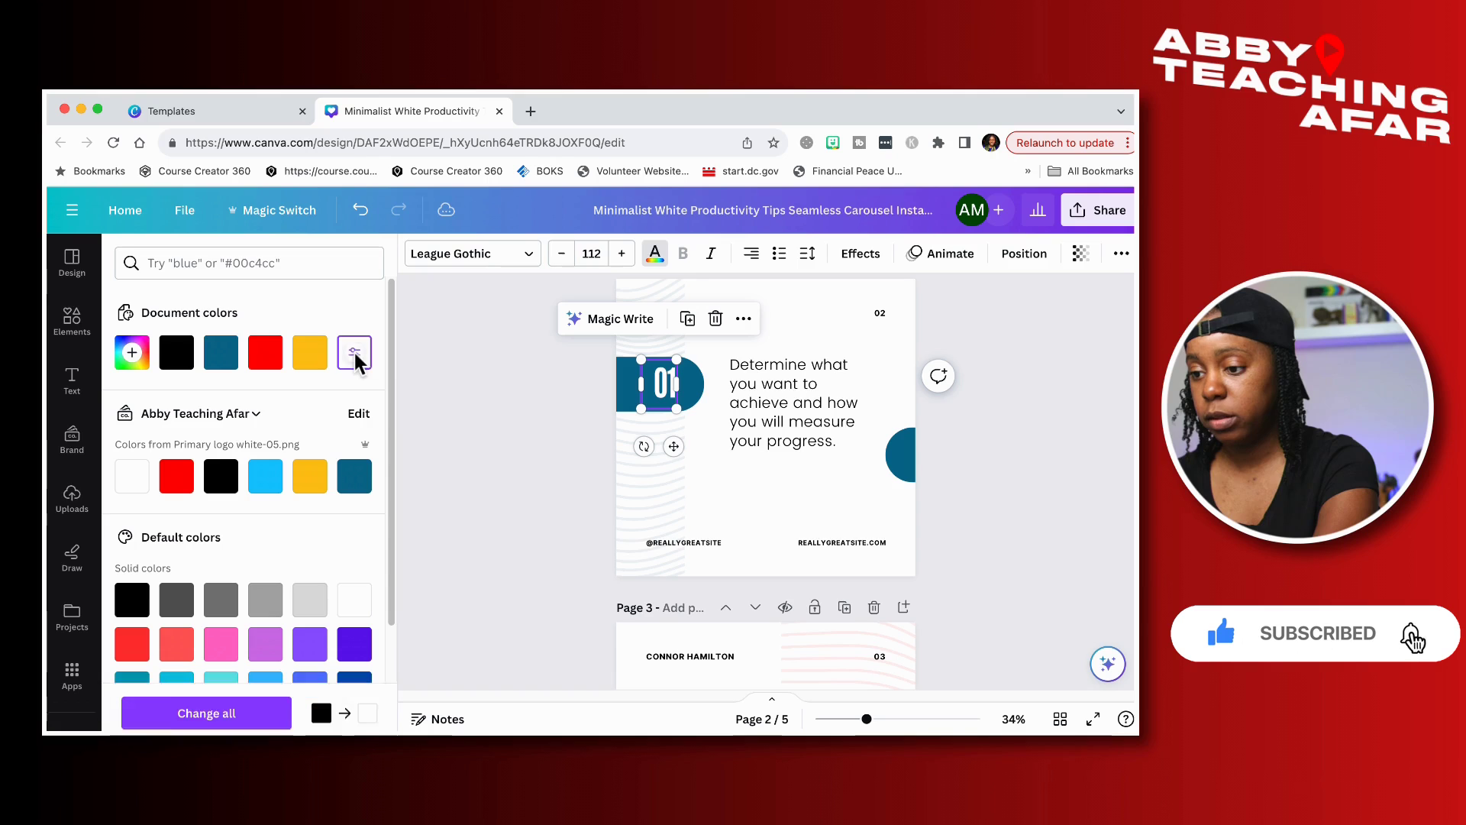
- Rewrite page 2's tip as 'Discipline is key. Dont make promises you can not keep'
{"action": "left_click", "coordinate": [792, 424]}
{"action": "type", "text": "Di"}
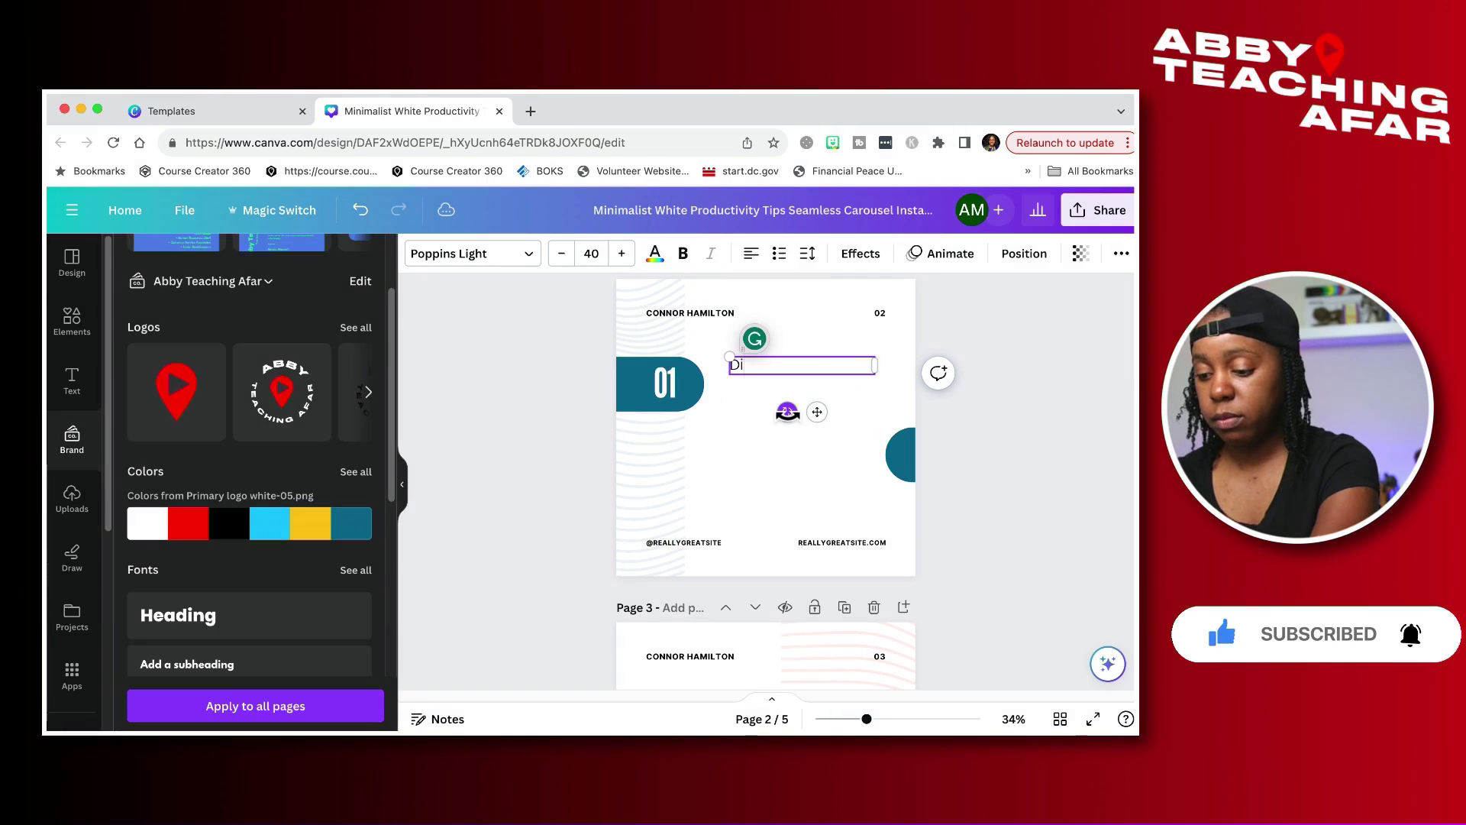
{"action": "type", "text": "cipline is key."}
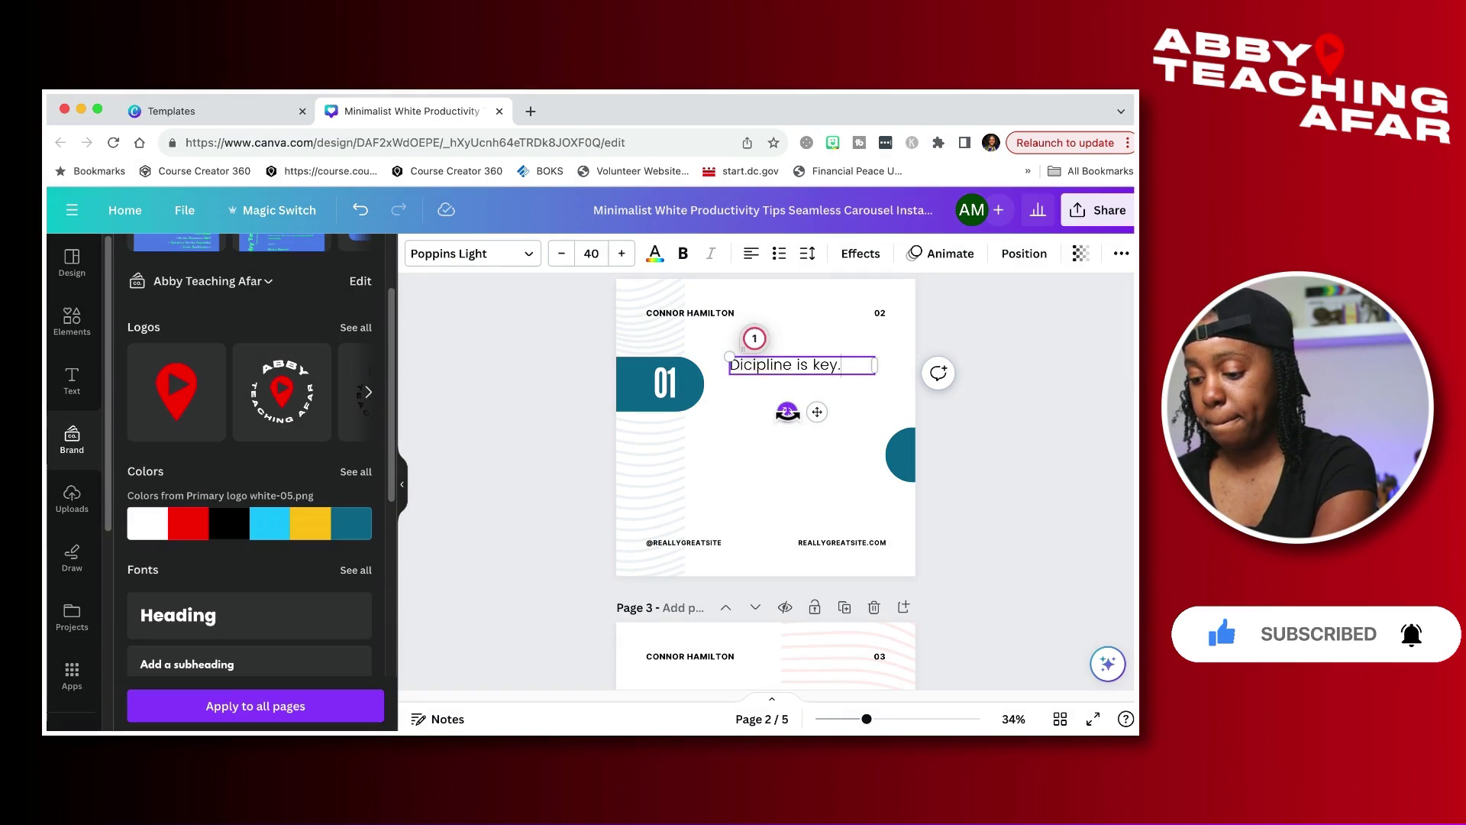
{"action": "type", "text": " do not"}
{"action": "key", "text": "BackSpace"}
{"action": "key", "text": "BackSpace"}
{"action": "key", "text": "BackSpace"}
{"action": "key", "text": "BackSpace"}
{"action": "key", "text": "BackSpace"}
{"action": "key", "text": "BackSpace"}
{"action": "key", "text": "BackSpace"}
{"action": "type", "text": "Dont"}
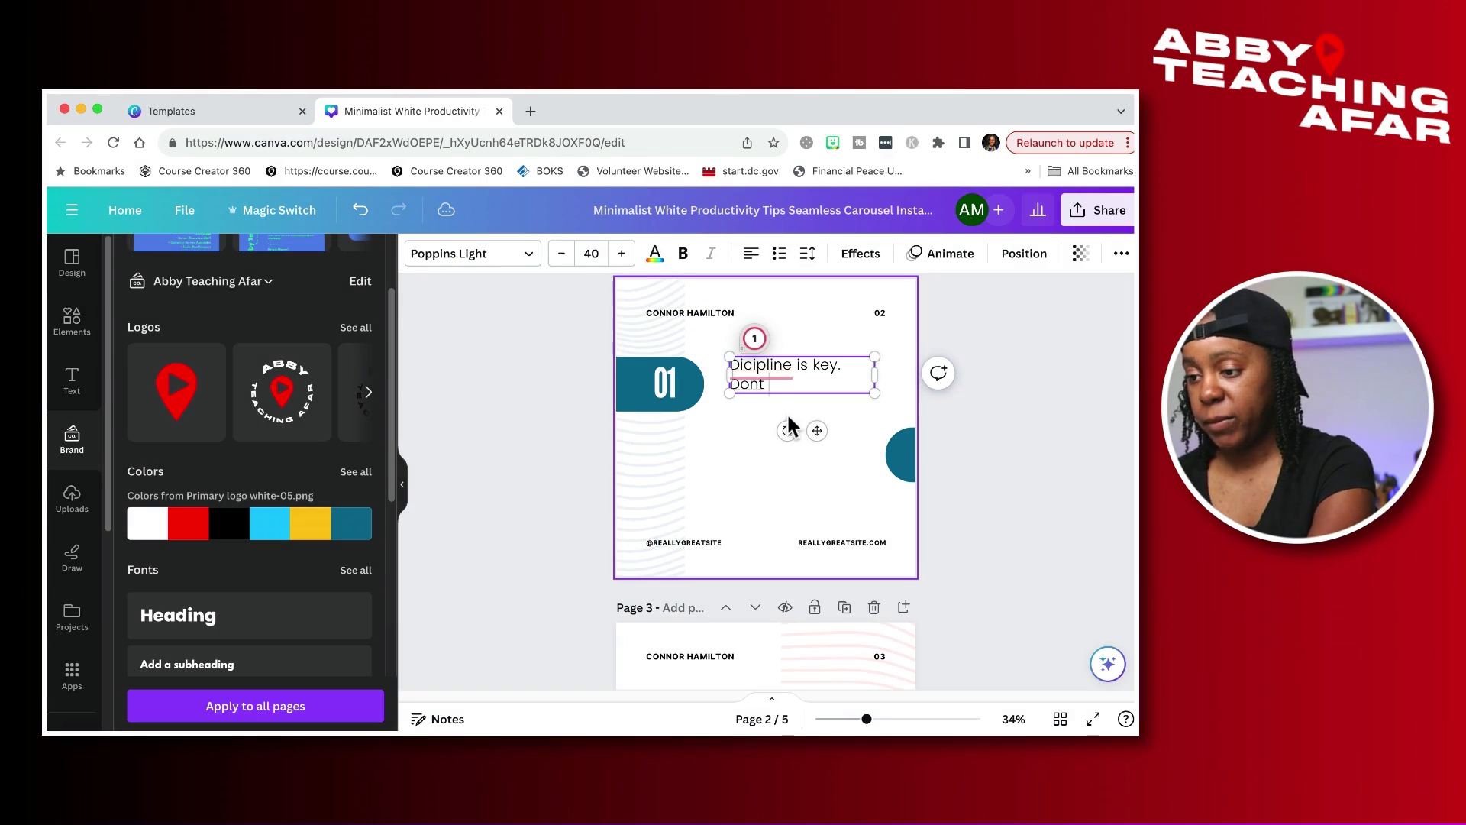
{"action": "type", "text": " make promises you can not ke"}
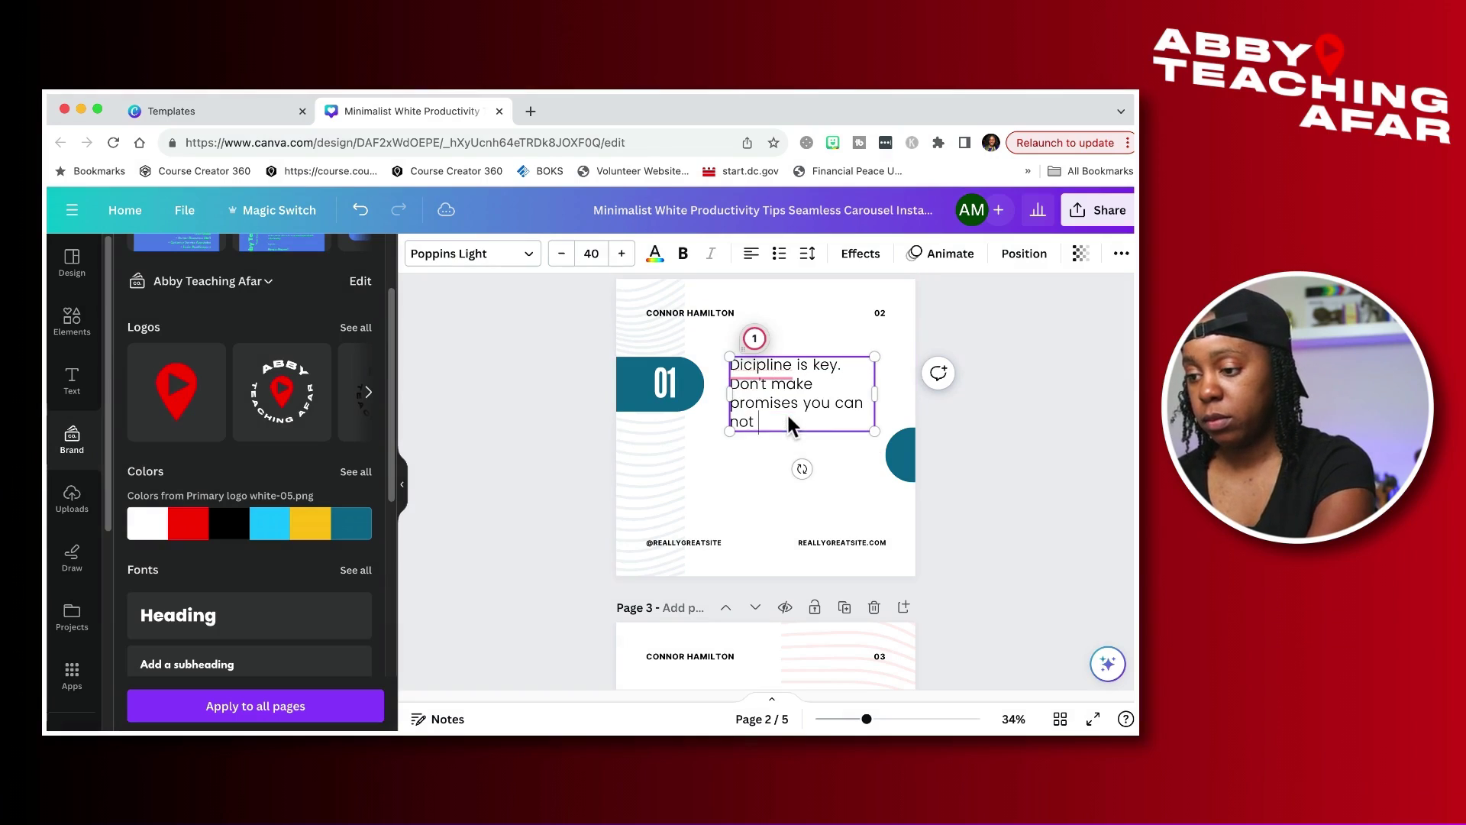
{"action": "type", "text": "ep"}
{"action": "left_click", "coordinate": [756, 365]}
{"action": "left_click", "coordinate": [764, 416]}
- Replace page 3's tip with 'Consistency. Be sure to show up each day… Remember you set the schedule.'
{"action": "scroll", "coordinate": [810, 433], "scroll_direction": "down", "scroll_amount": 5}
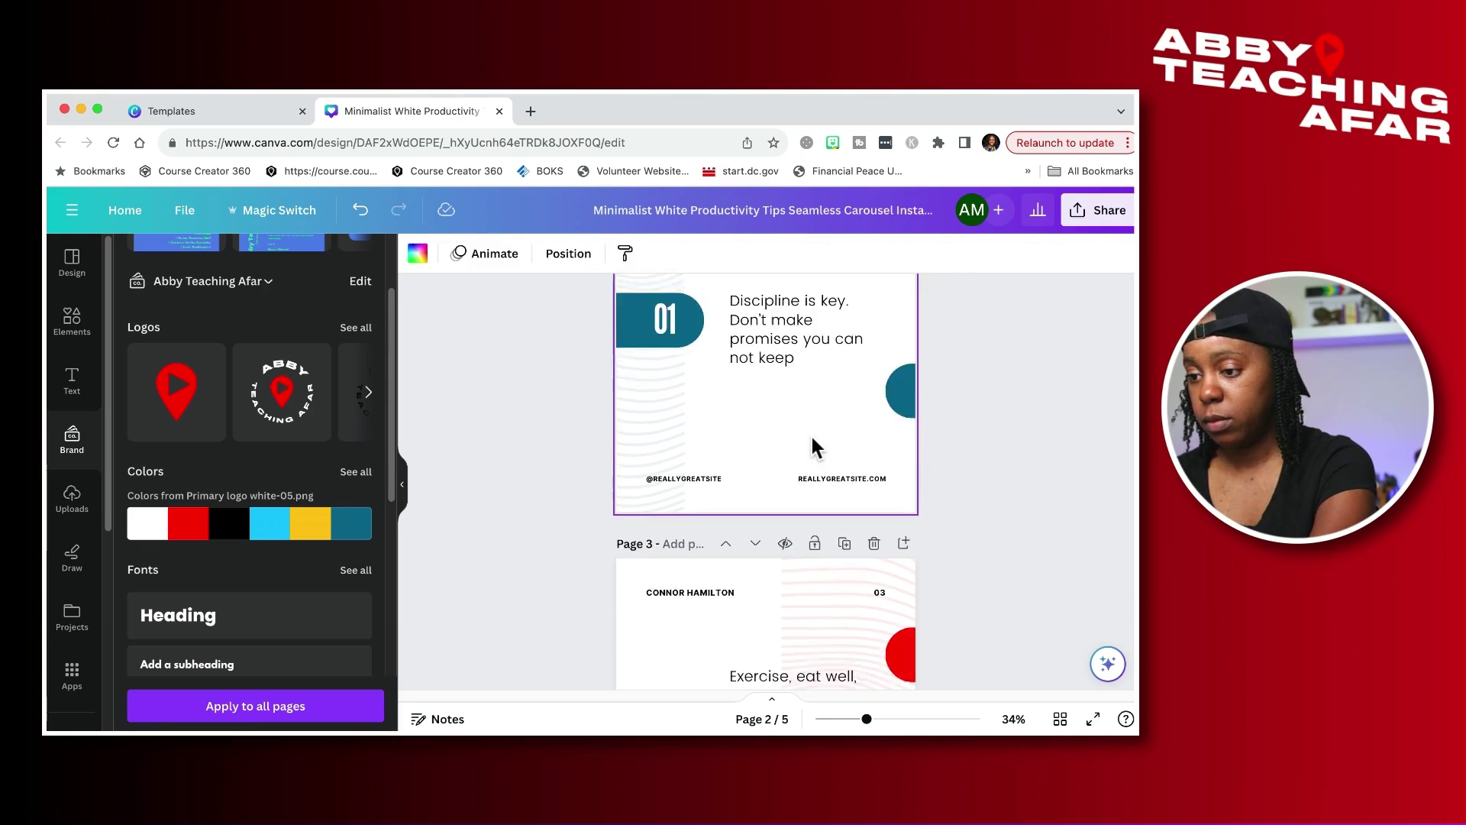
{"action": "left_click", "coordinate": [755, 473]}
{"action": "left_click", "coordinate": [759, 477]}
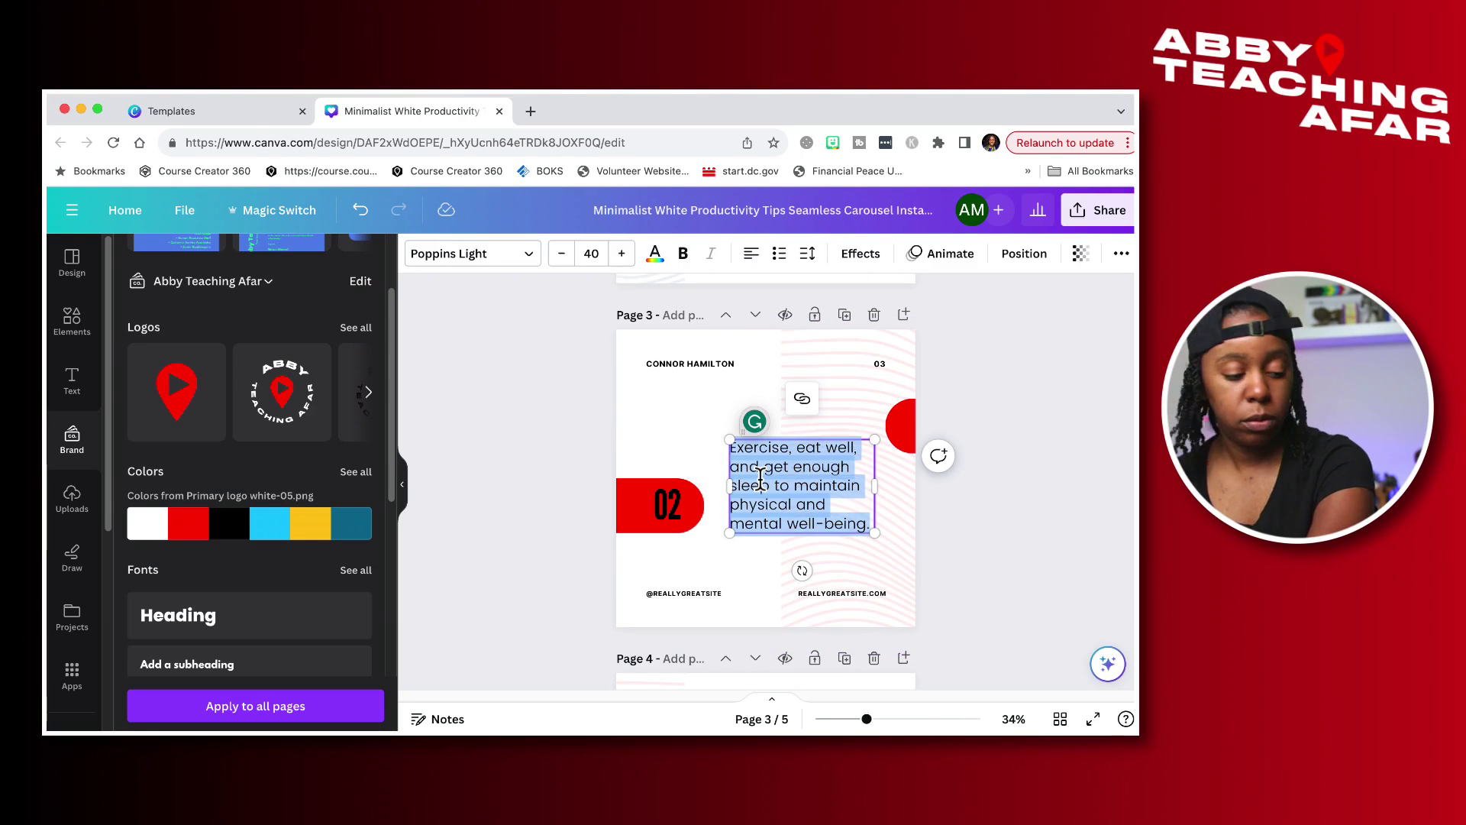
{"action": "type", "text": "Consistency"}
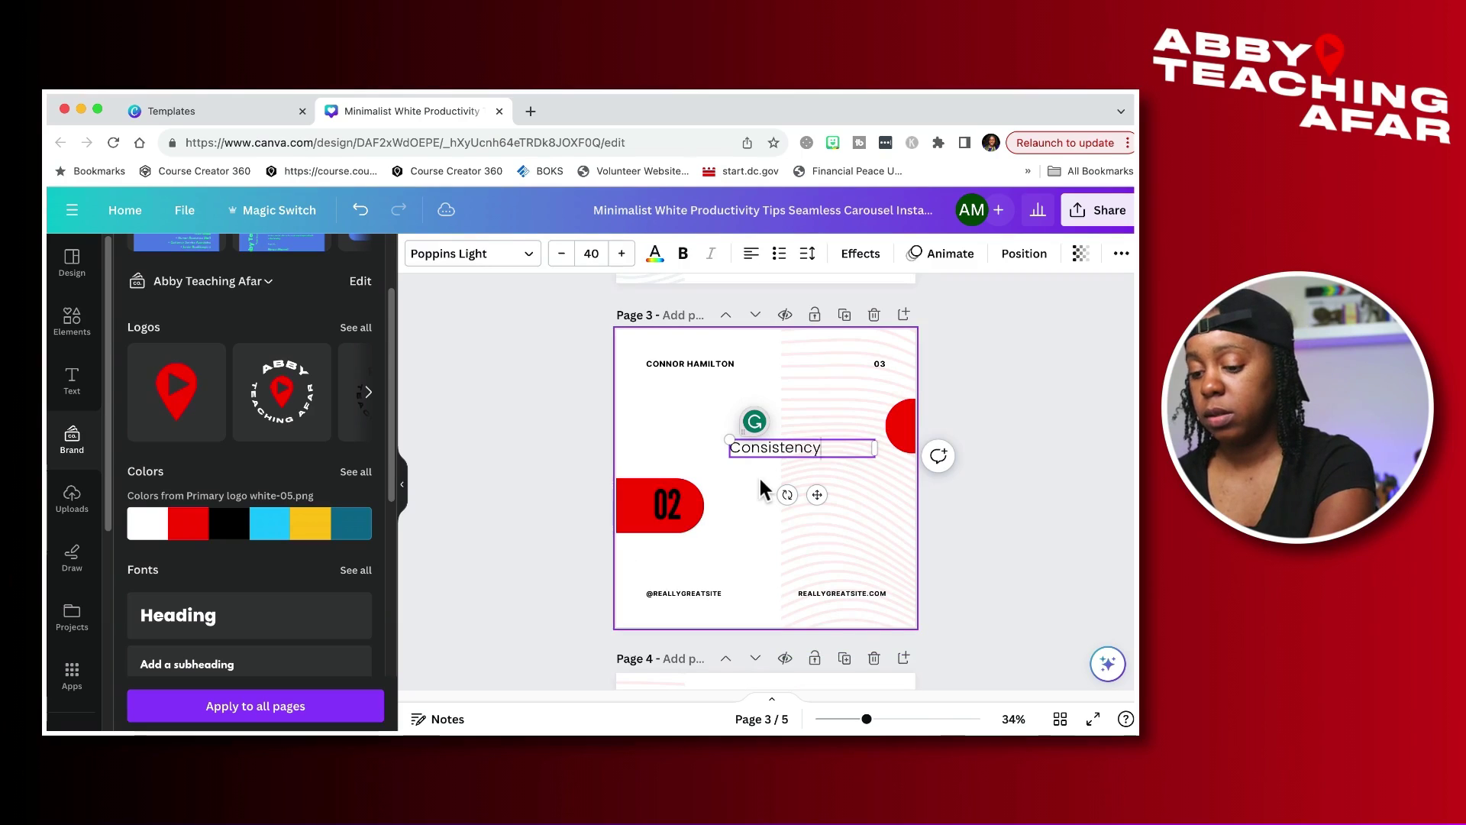
{"action": "type", "text": ". Be sure to show up"}
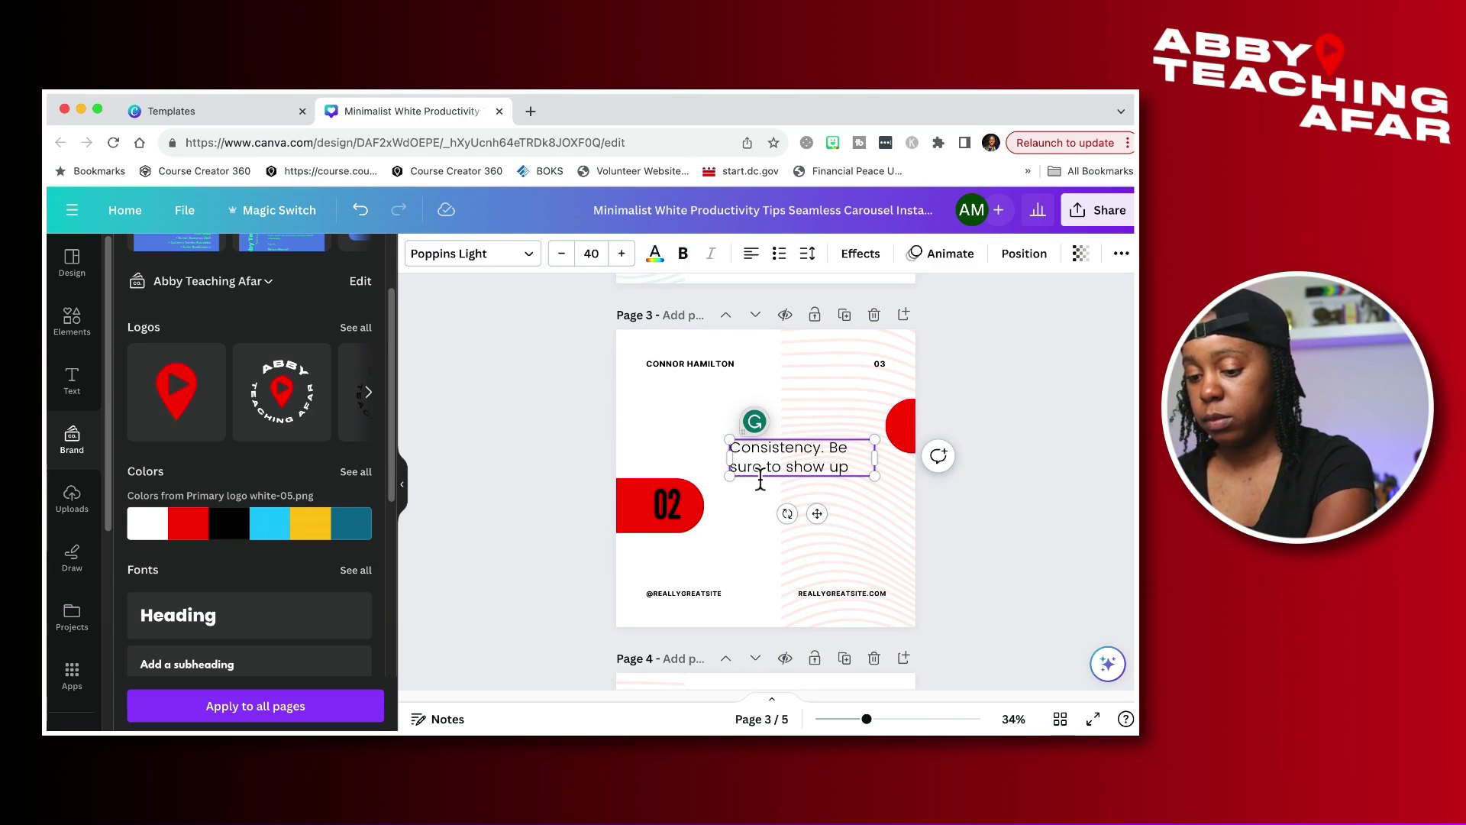
{"action": "type", "text": " each day as  Remember y"}
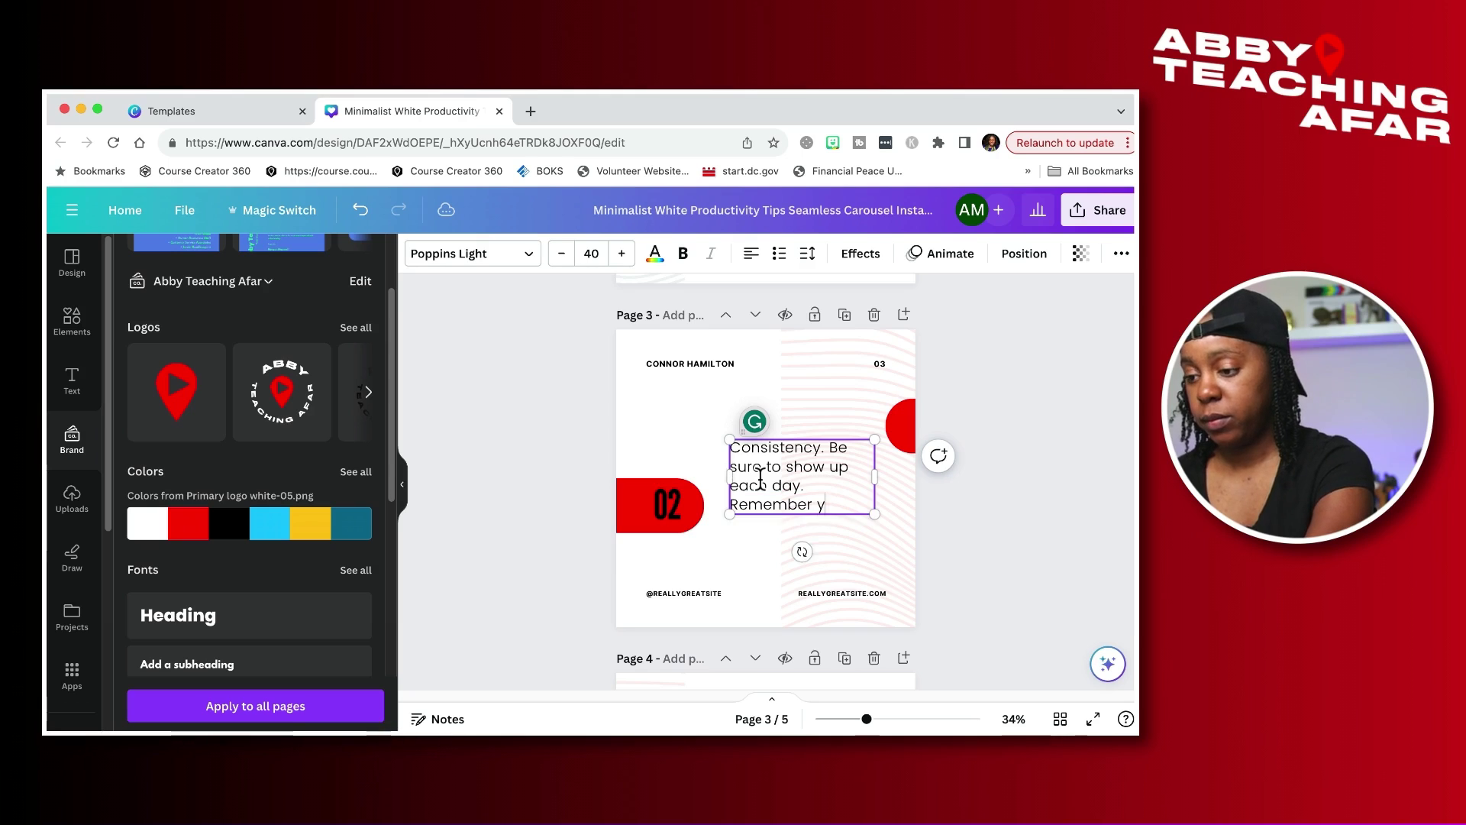
{"action": "type", "text": "ou set the schedule."}
{"action": "left_click", "coordinate": [907, 474]}
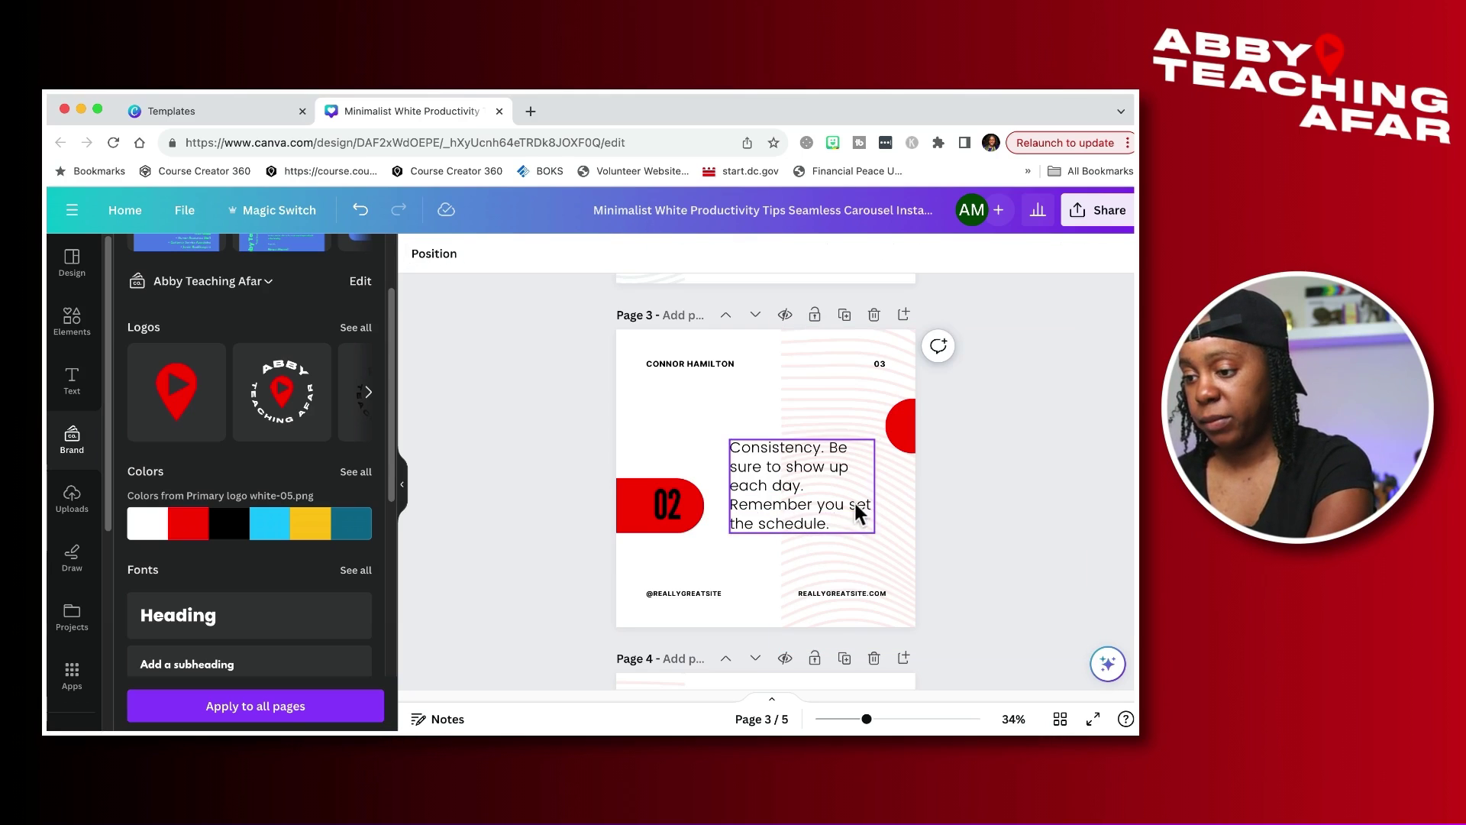
- Replace page 4's tip with 'Service. It's not about you but the impact that you can have for others.'
{"action": "scroll", "coordinate": [836, 494], "scroll_direction": "down", "scroll_amount": 1}
{"action": "scroll", "coordinate": [837, 449], "scroll_direction": "down", "scroll_amount": 8}
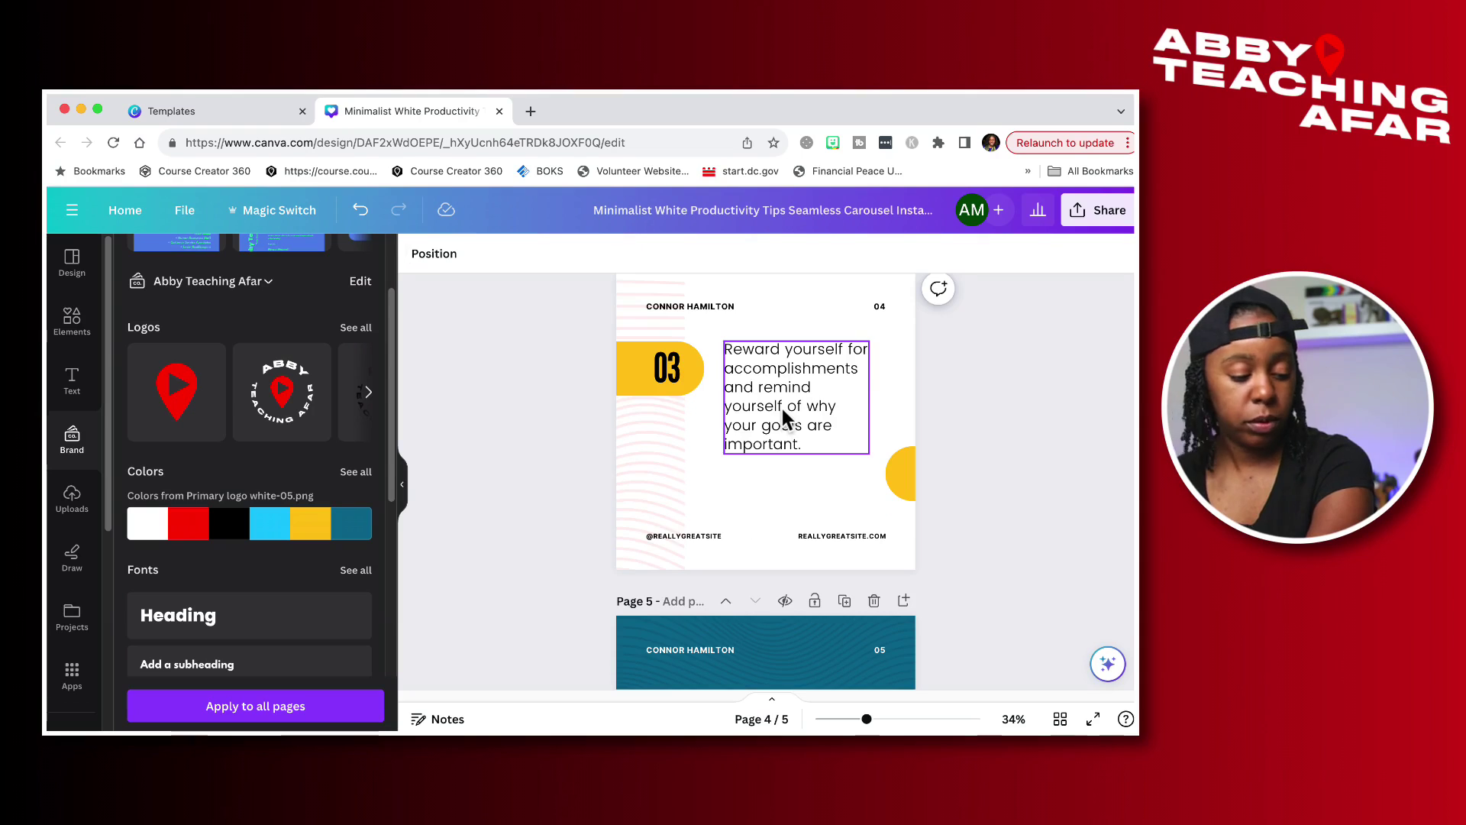
{"action": "double_click", "coordinate": [782, 409]}
{"action": "type", "text": "Service."}
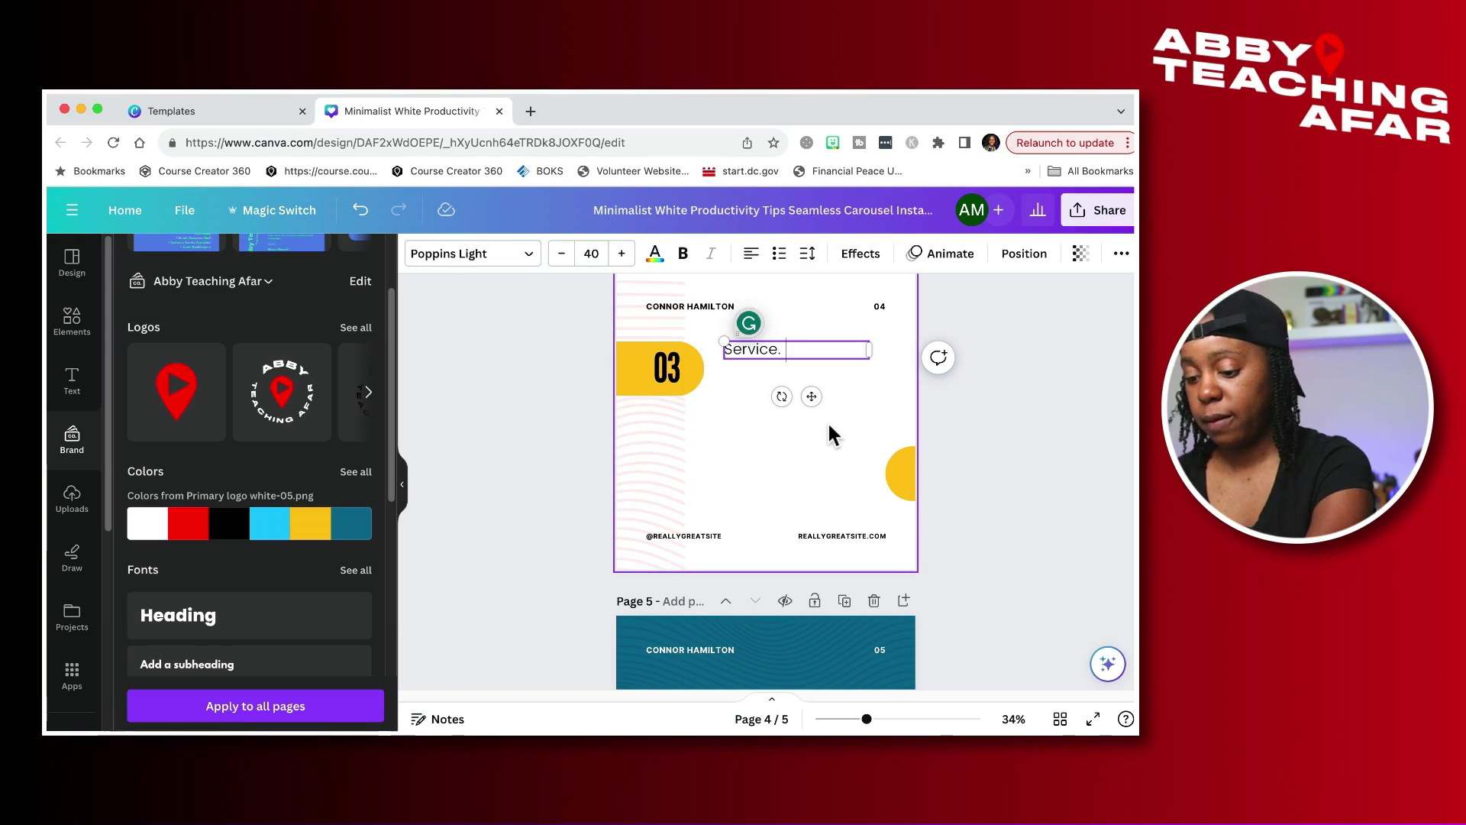
{"action": "key", "text": "BackSpace"}
{"action": "type", "text": ". It's not about you"}
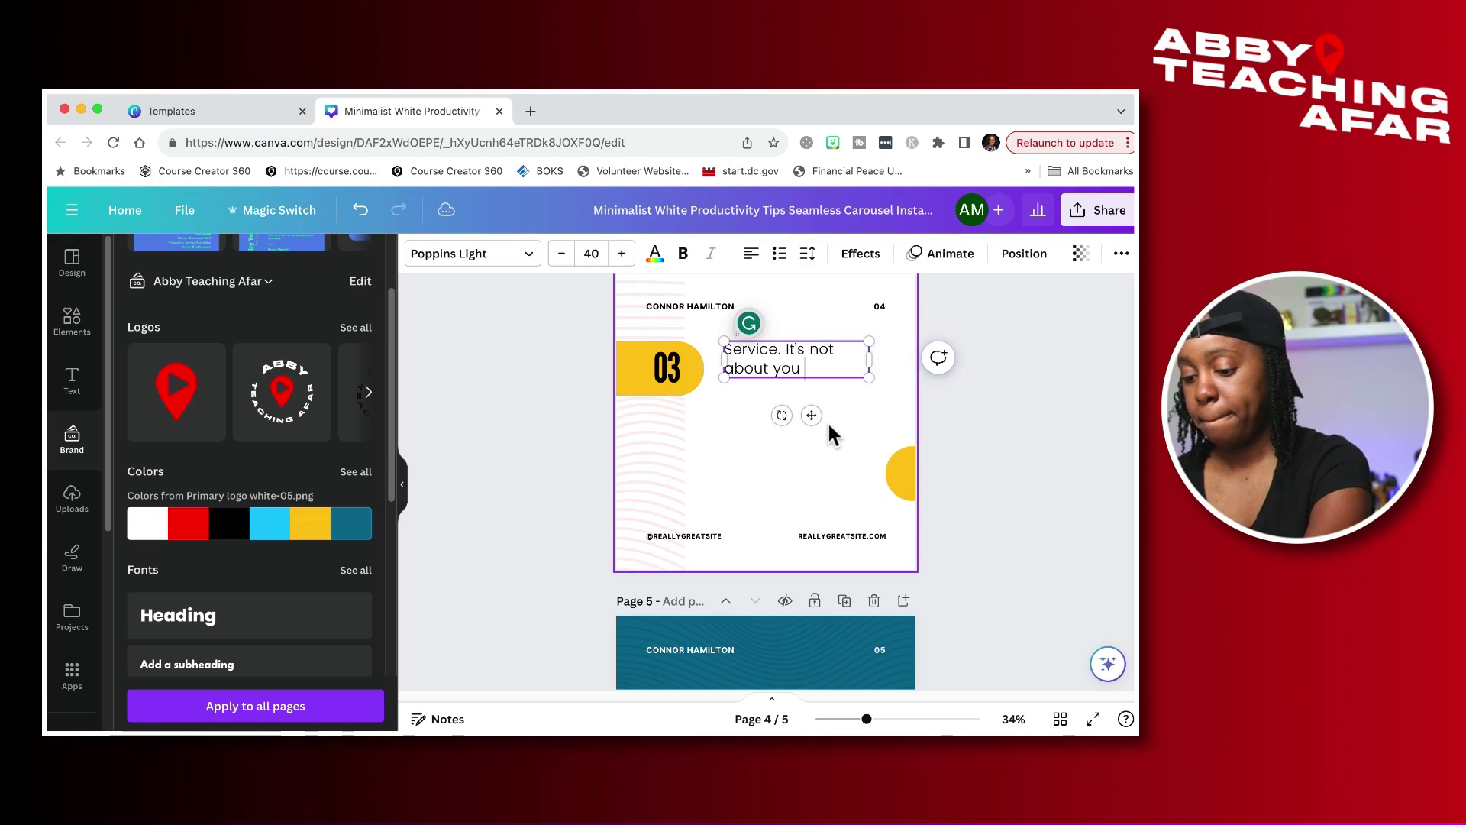
{"action": "type", "text": " but the impact that you can have for others."}
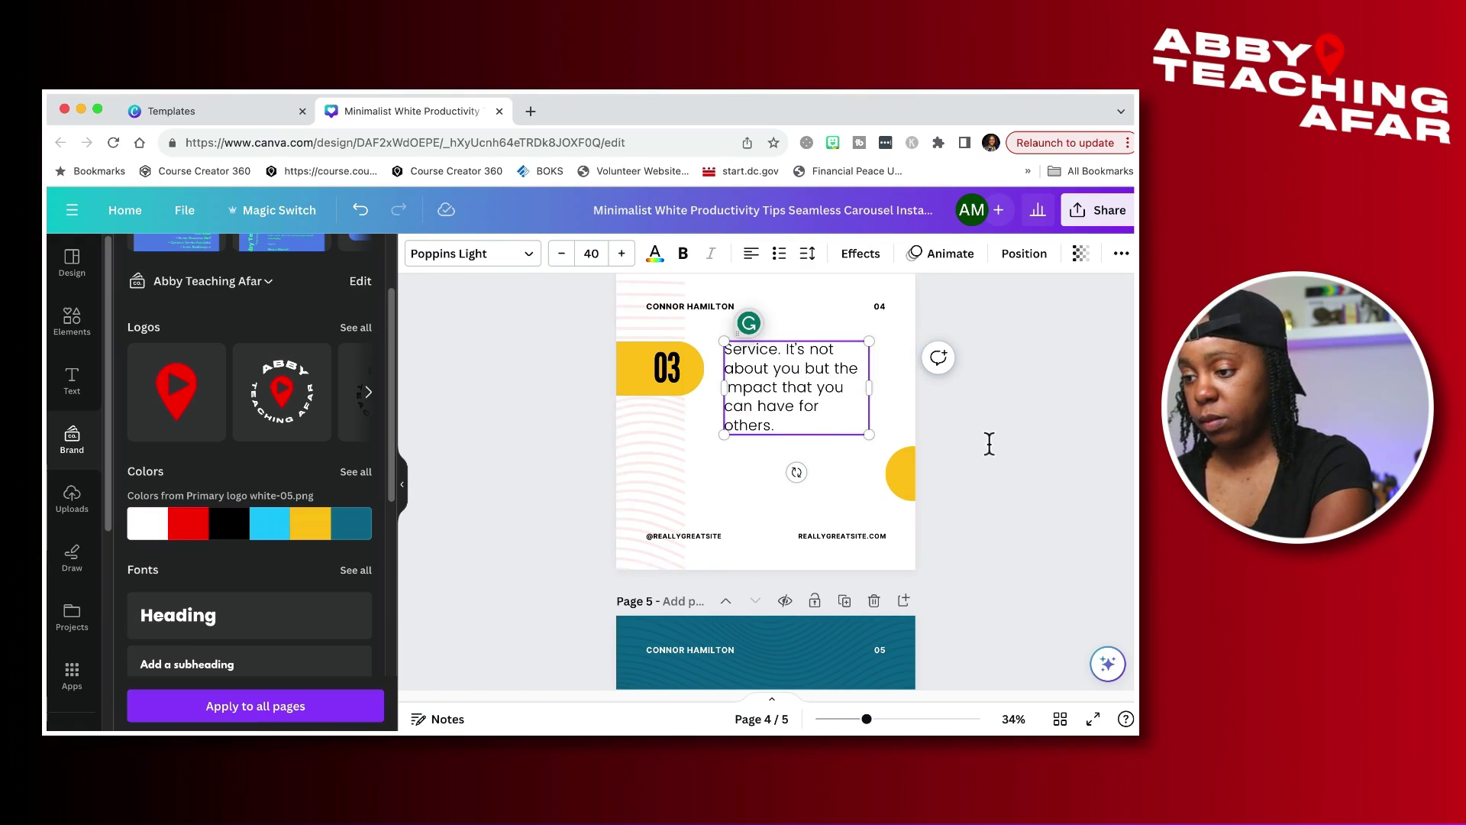
{"action": "key", "text": "Escape"}
{"action": "left_click", "coordinate": [956, 427]}
{"action": "scroll", "coordinate": [955, 452], "scroll_direction": "down", "scroll_amount": 2}
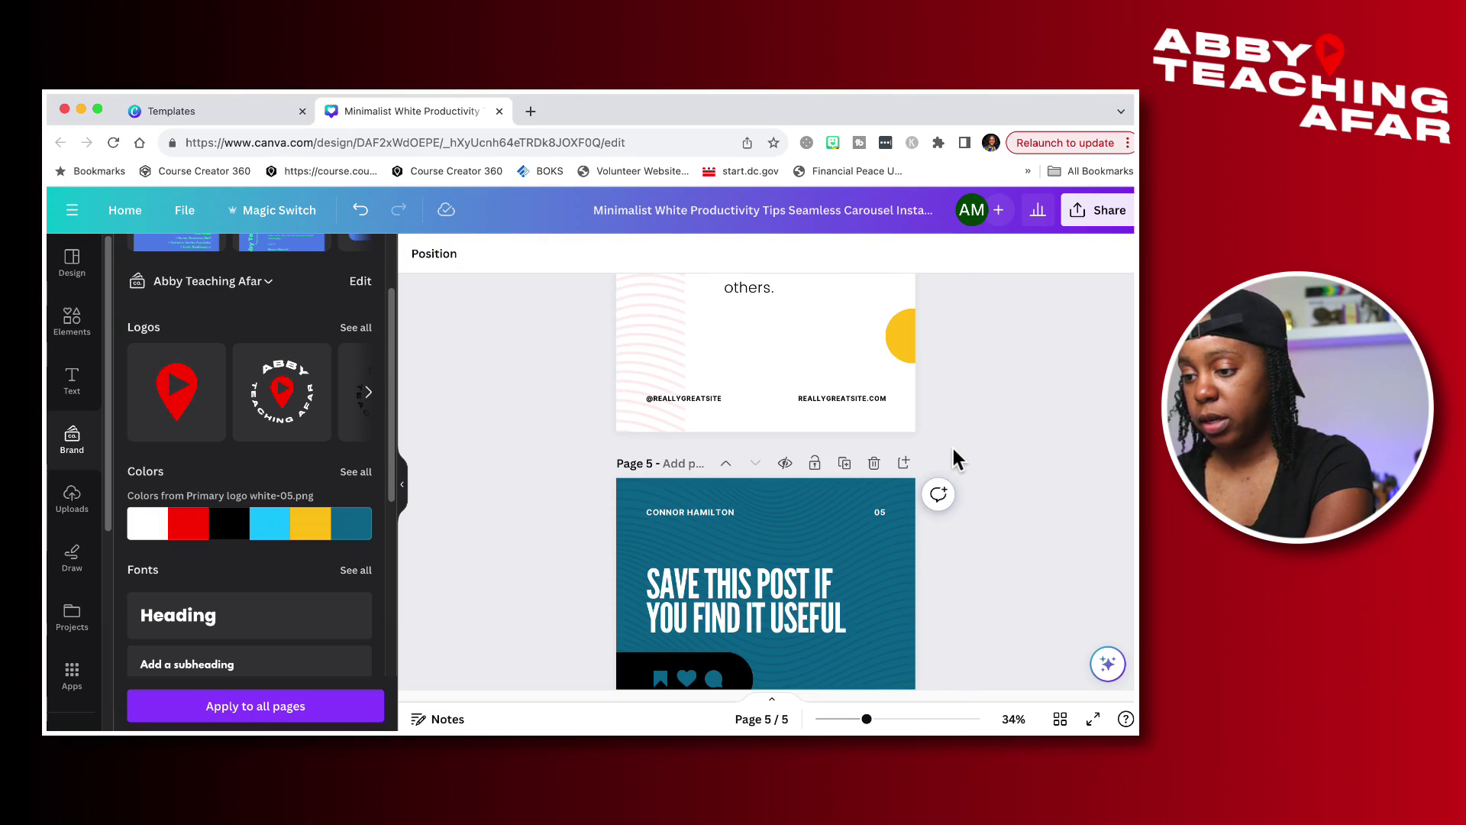
- Replace the cover's CONNOR HAMILTON name with ABBY TEACHING AFAR
{"action": "scroll", "coordinate": [813, 328], "scroll_direction": "up", "scroll_amount": 20}
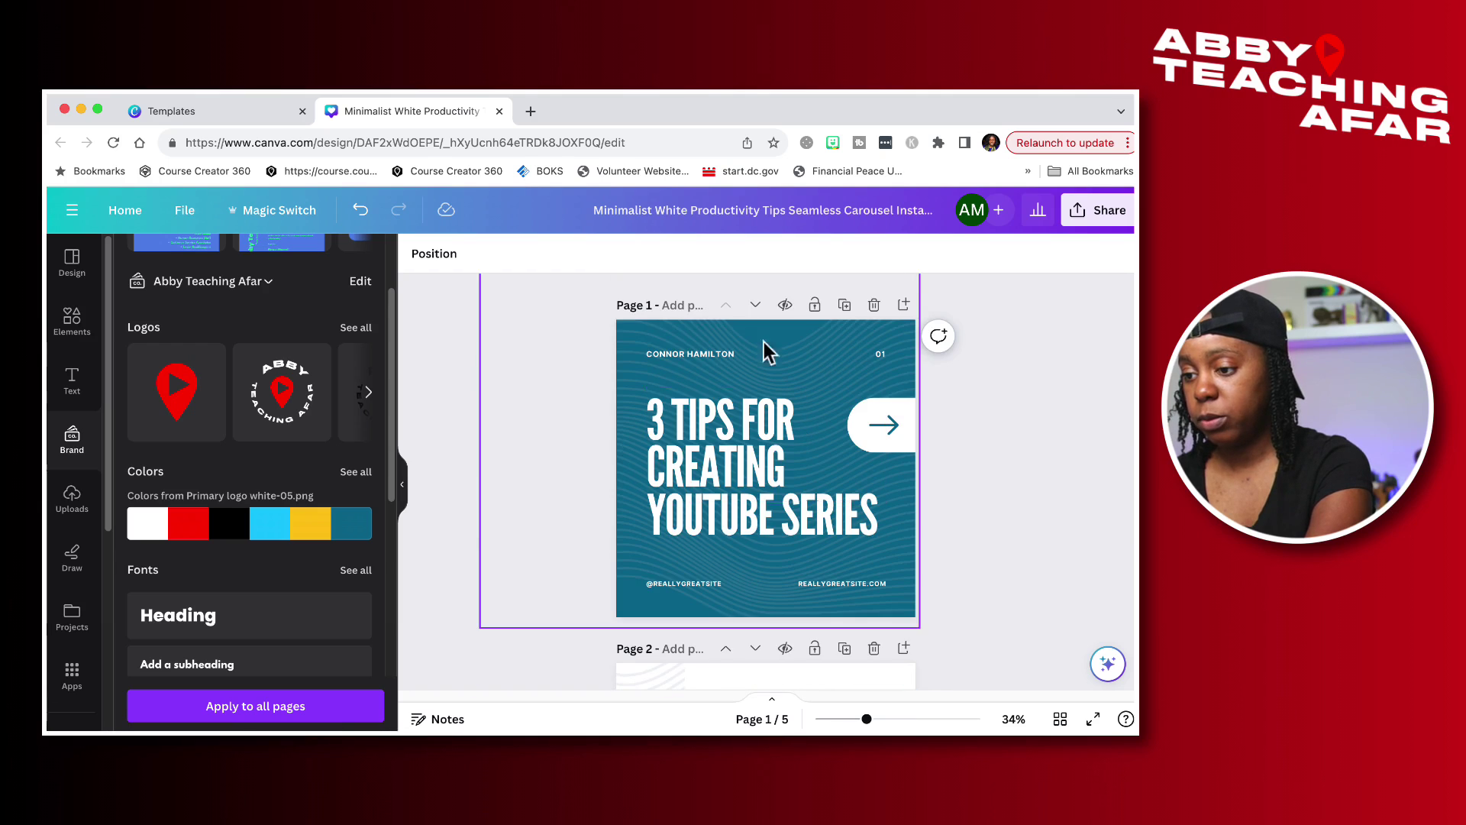
{"action": "left_click", "coordinate": [725, 359]}
{"action": "left_click", "coordinate": [739, 362]}
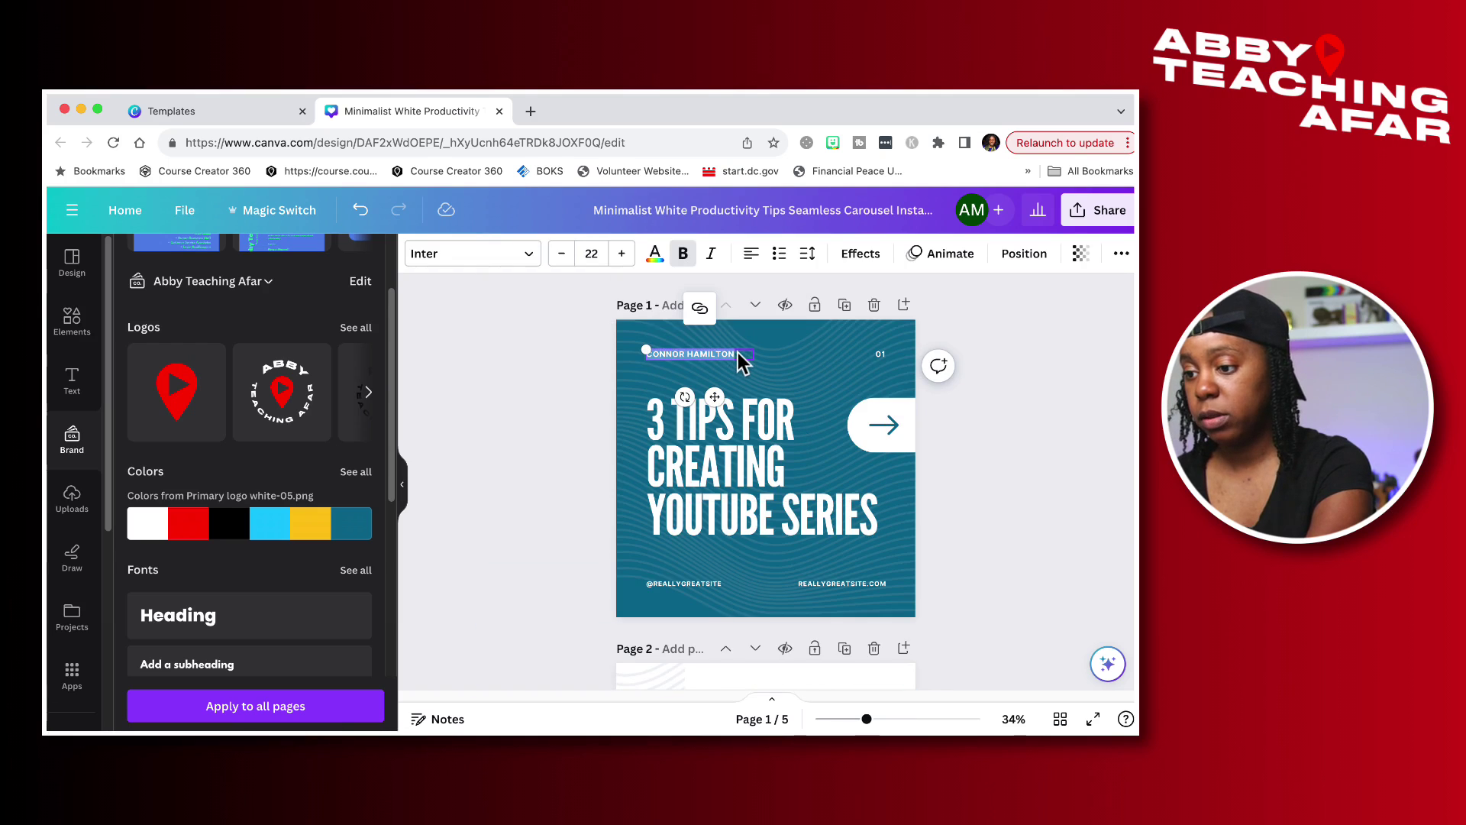
{"action": "type", "text": "ABBY TEACHING AFAR"}
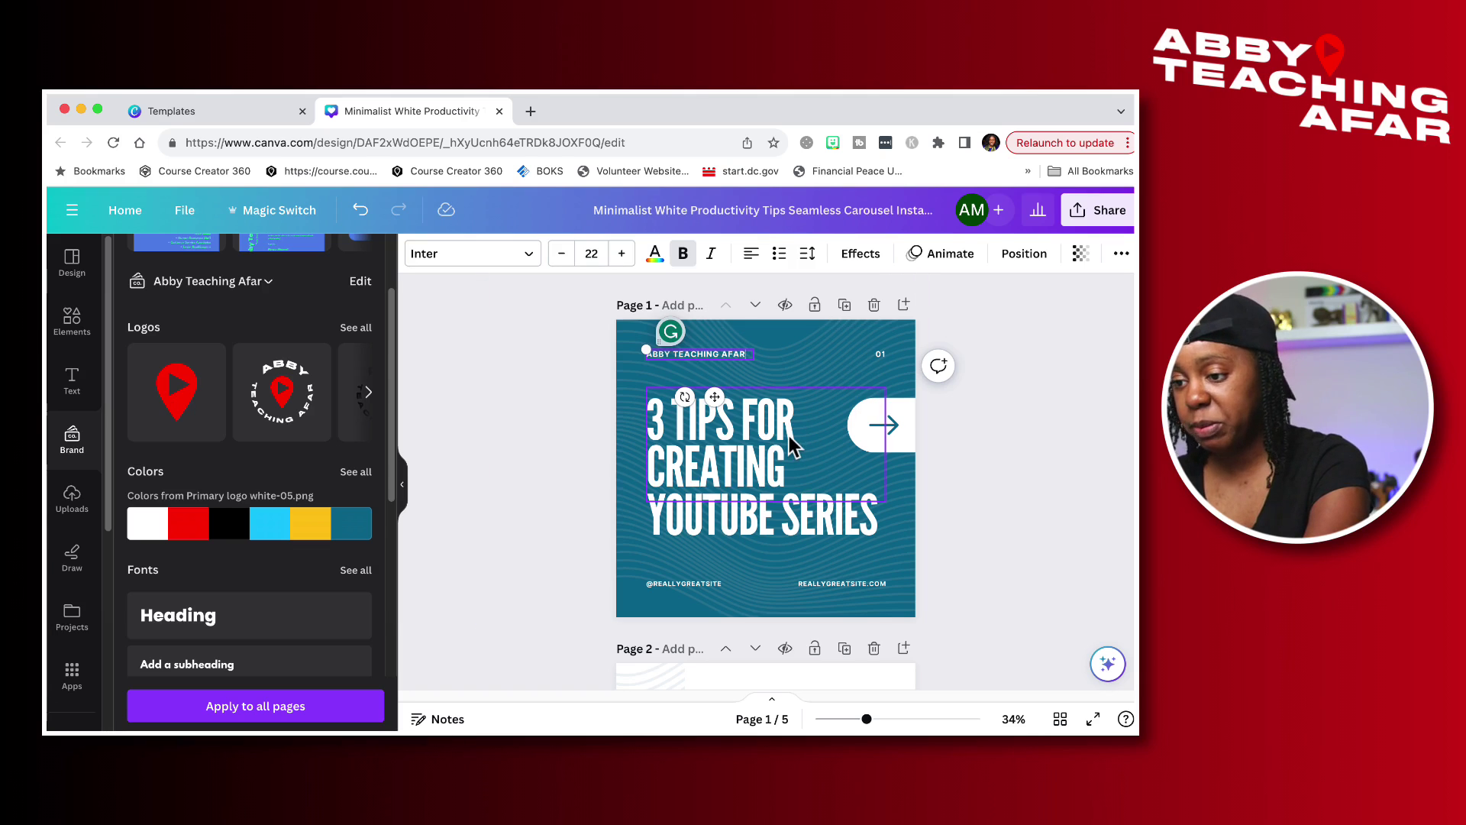
{"action": "scroll", "coordinate": [769, 557], "scroll_direction": "down", "scroll_amount": 2}
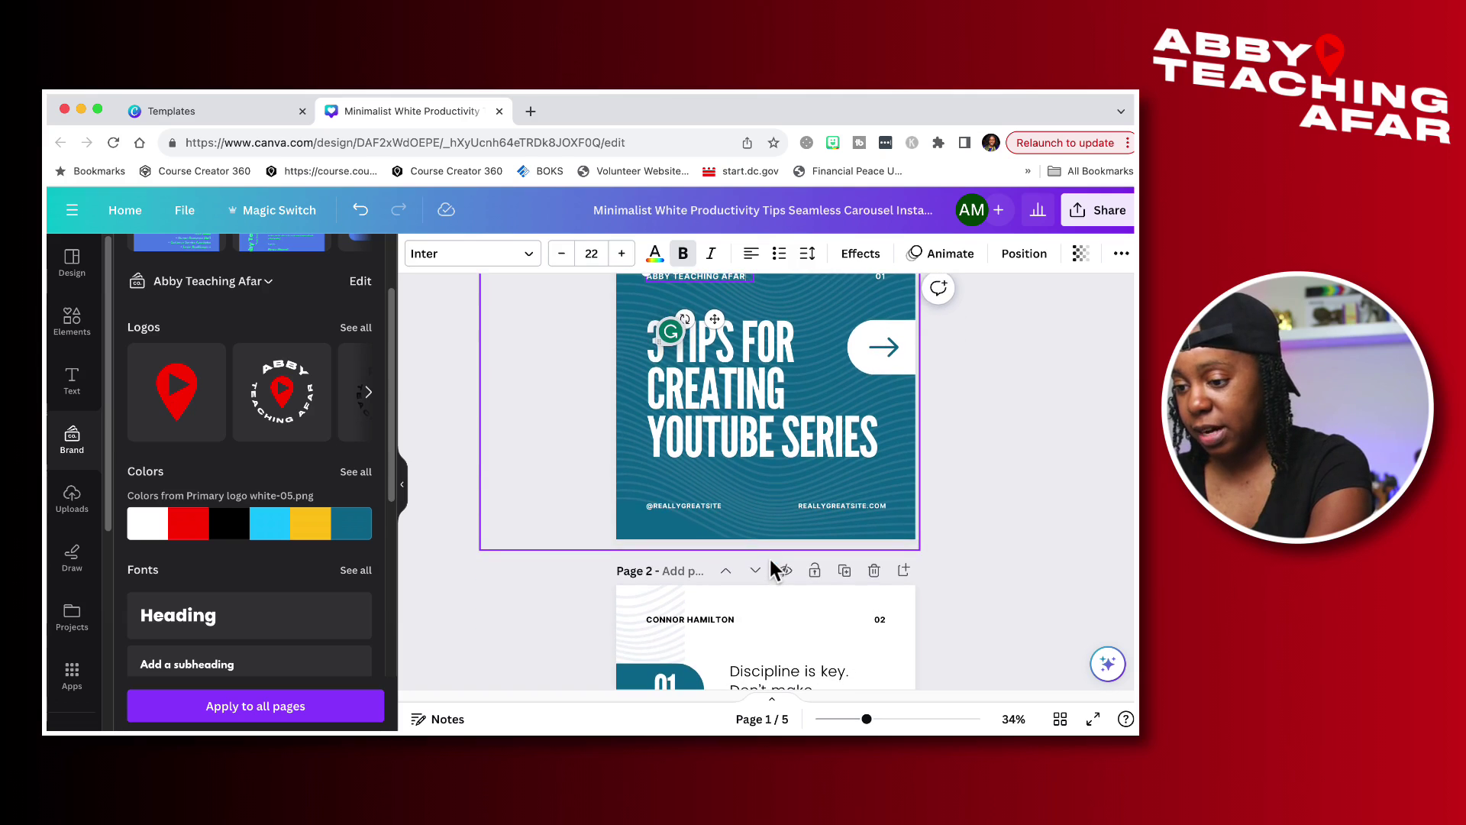
{"action": "scroll", "coordinate": [771, 563], "scroll_direction": "up", "scroll_amount": 2}
{"action": "double_click", "coordinate": [682, 585]}
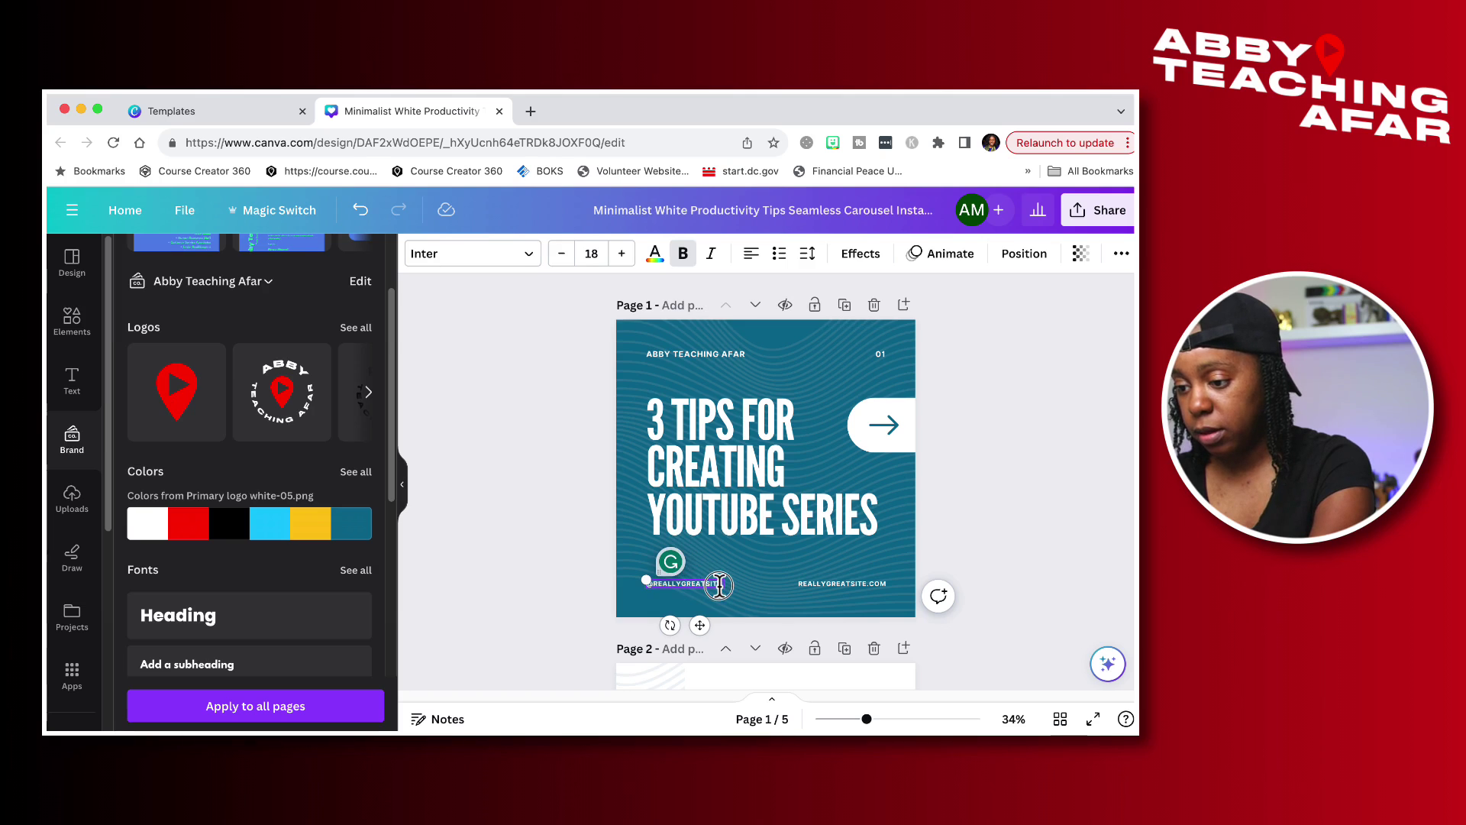
{"action": "left_click_drag", "start_coordinate": [719, 585], "coordinate": [676, 587]}
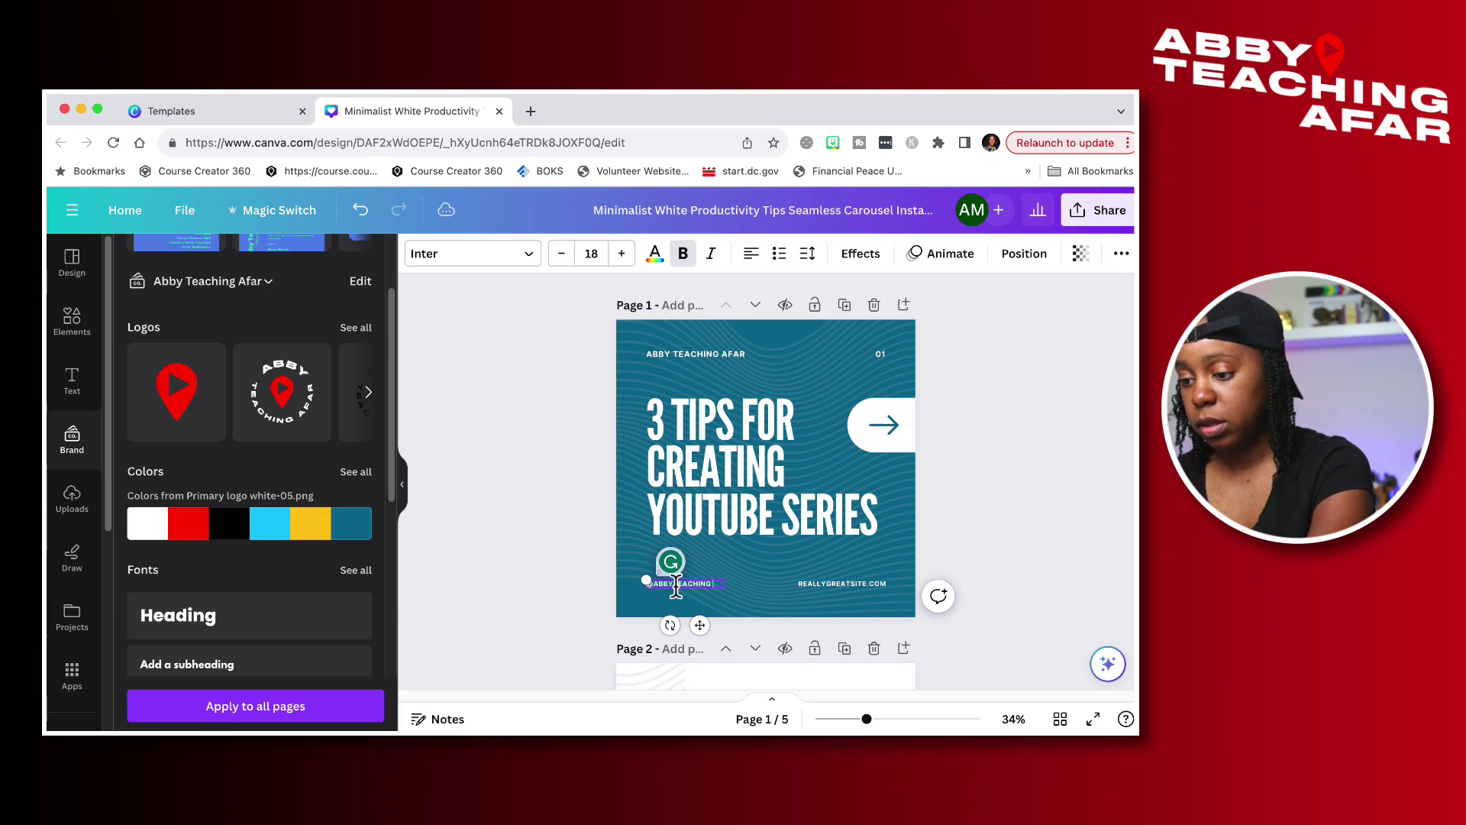
{"action": "type", "text": "FAR"}
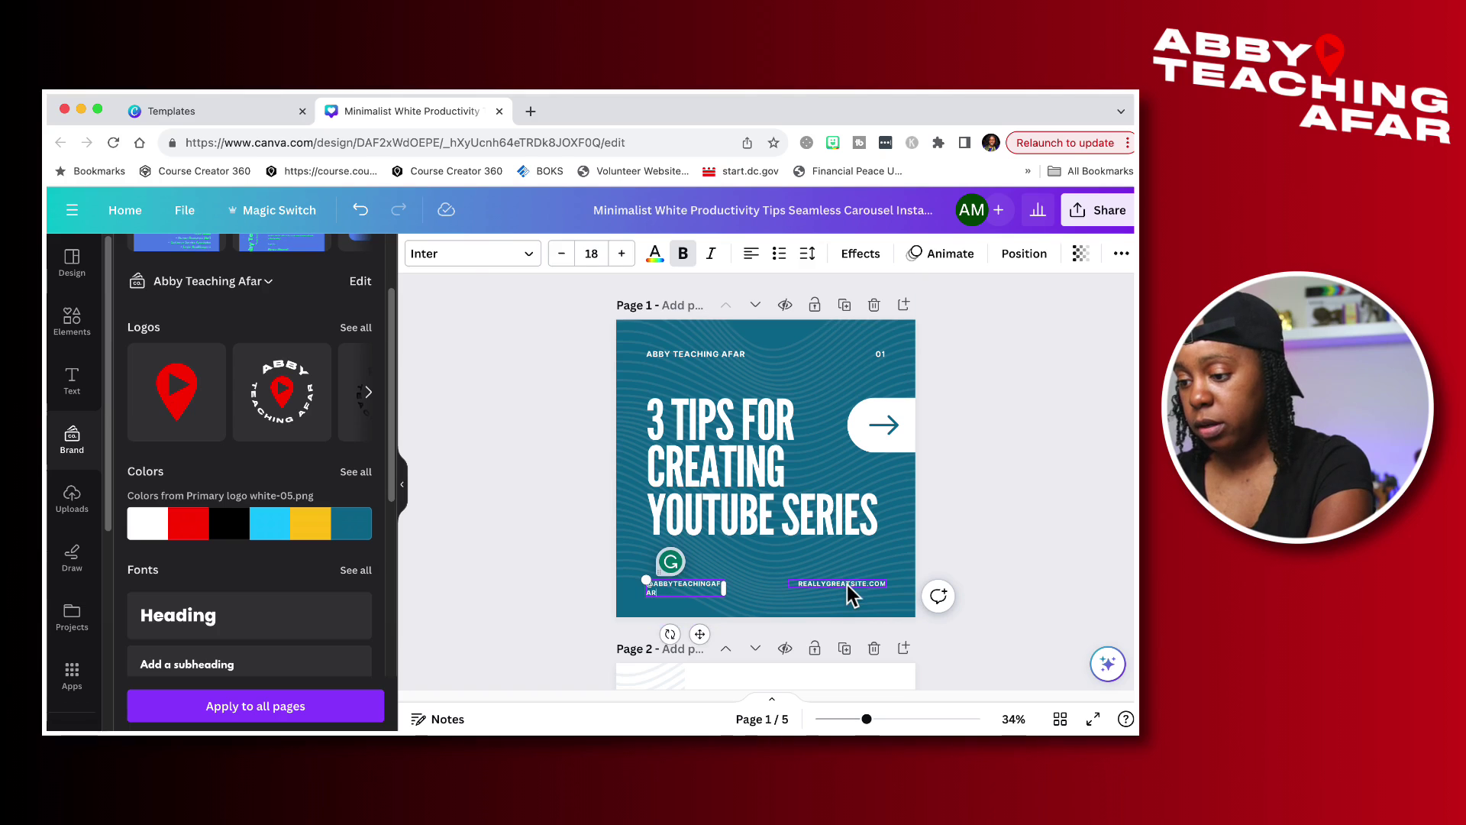
{"action": "left_click", "coordinate": [847, 585]}
{"action": "key", "text": "Delete"}
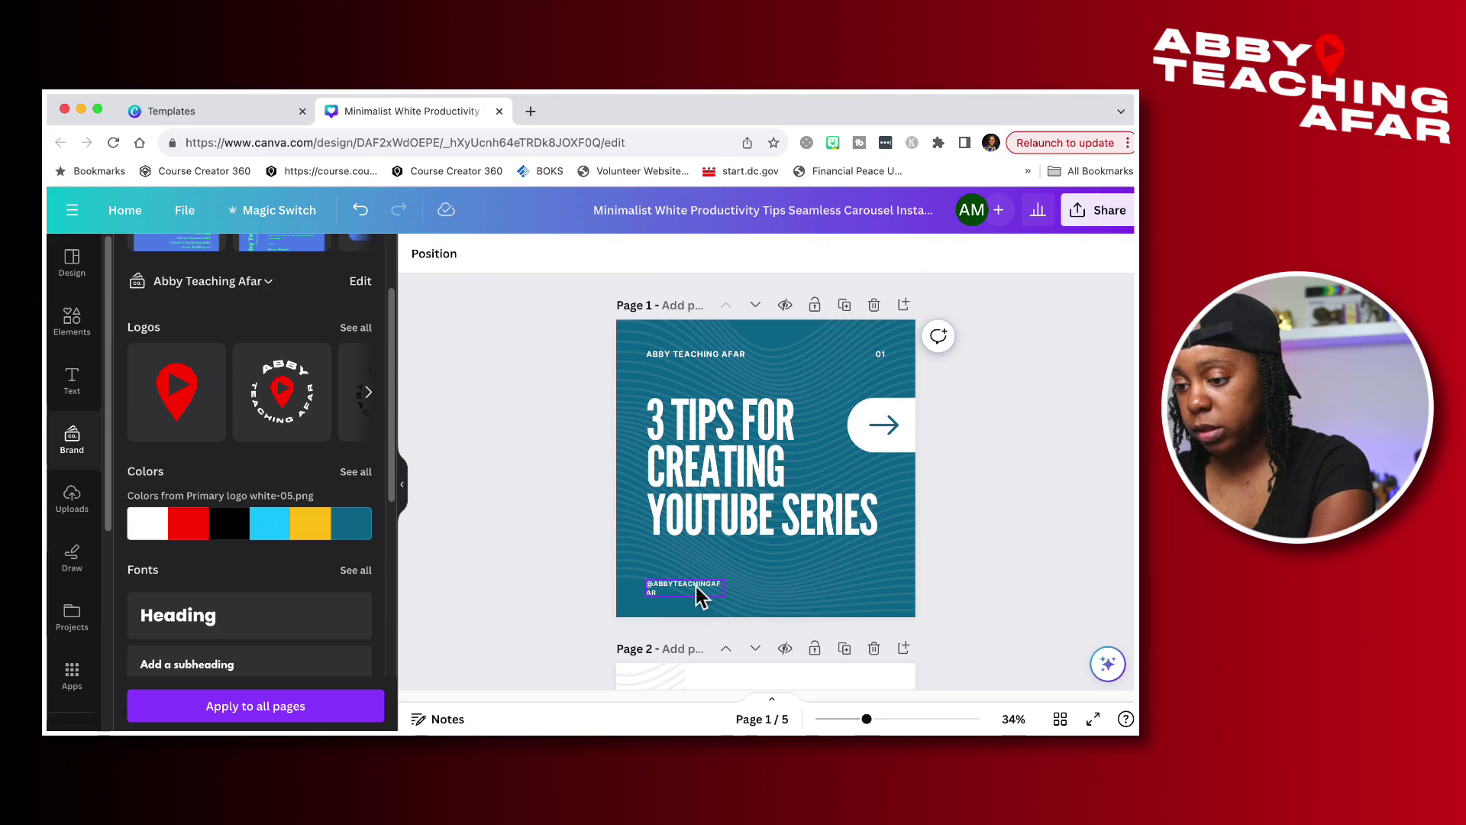
{"action": "left_click", "coordinate": [698, 593]}
{"action": "left_click_drag", "start_coordinate": [725, 588], "coordinate": [737, 588]}
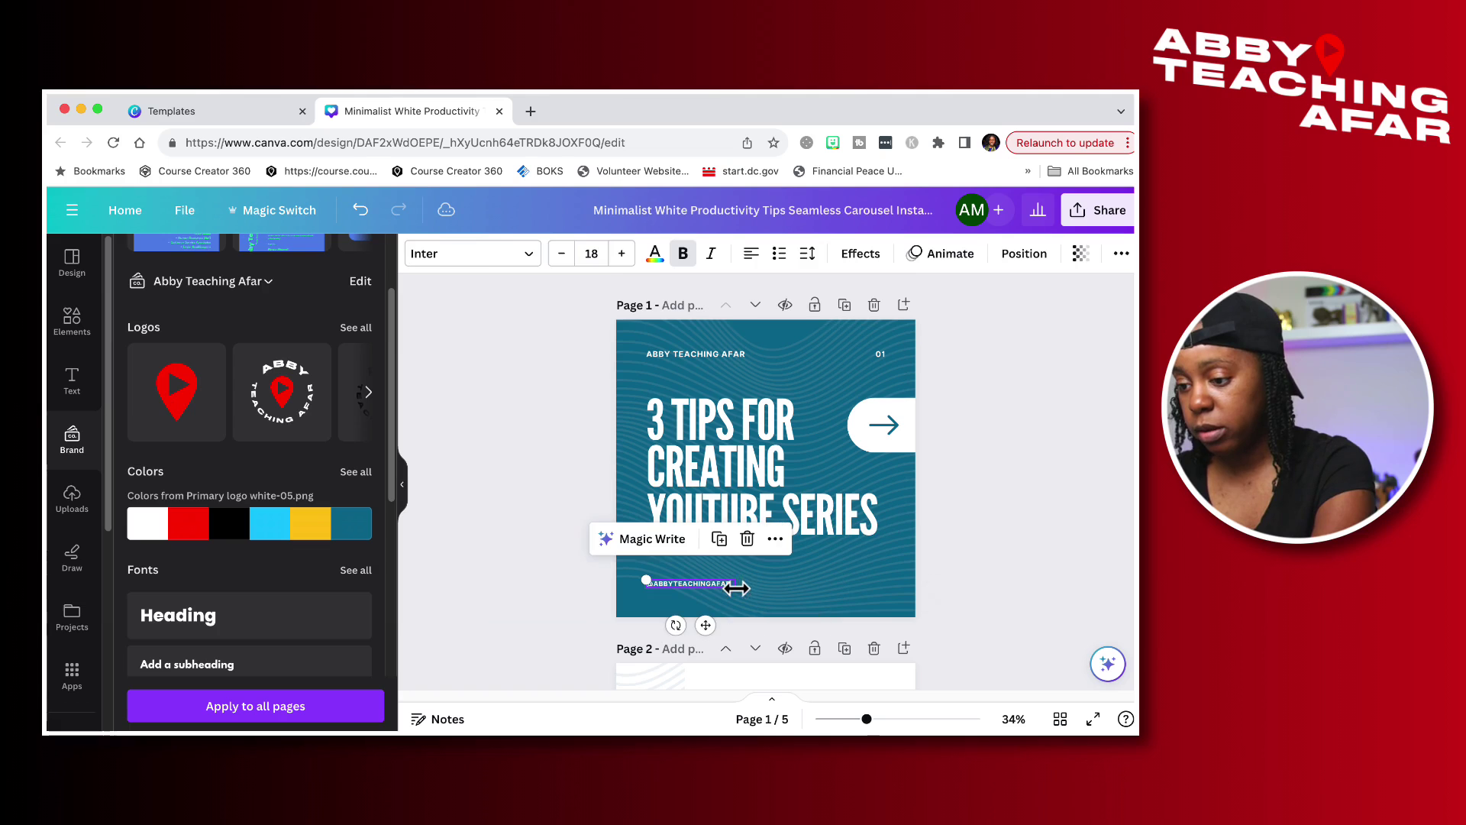
{"action": "left_click", "coordinate": [771, 609]}
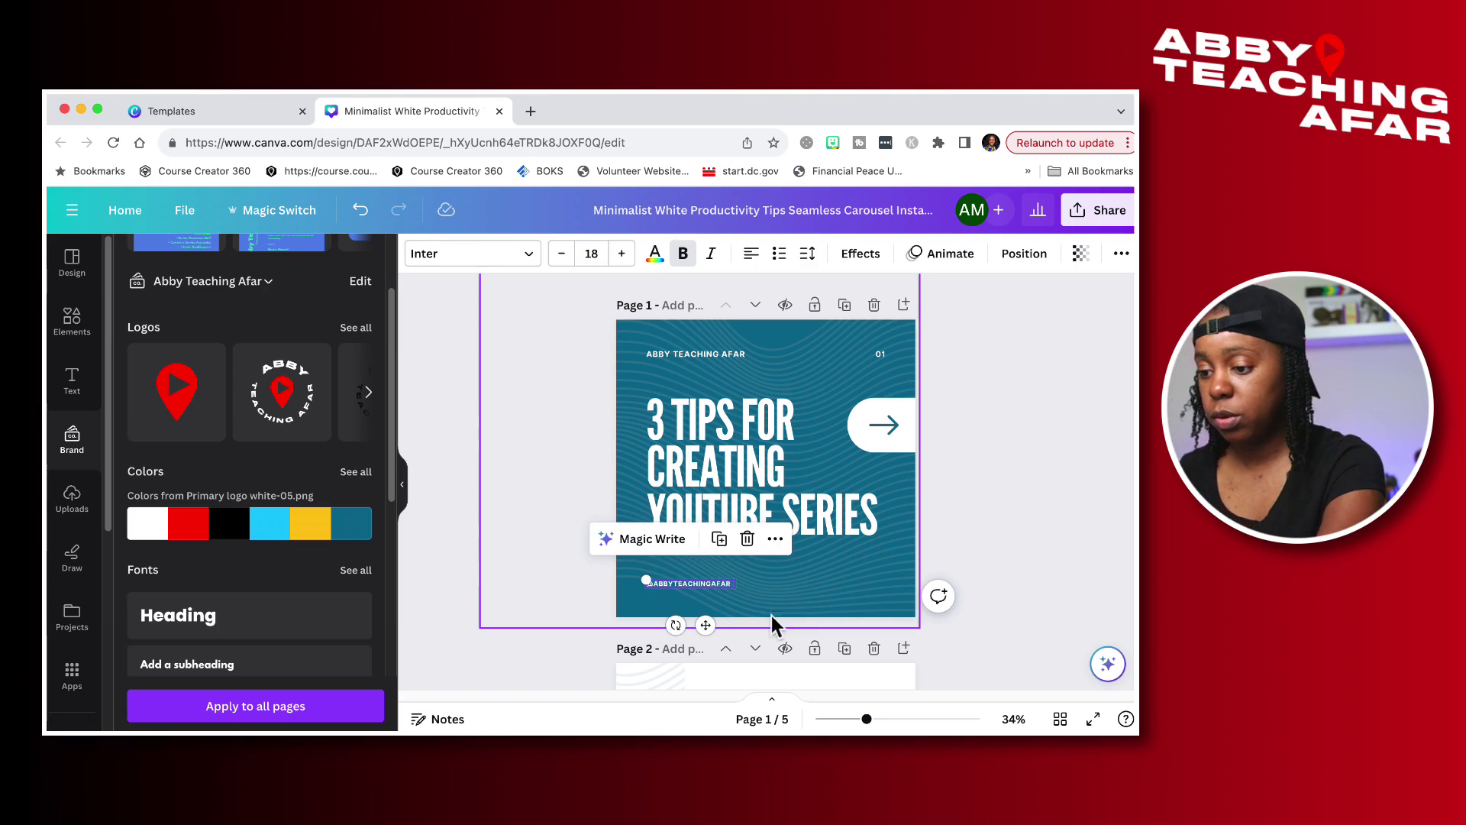
{"action": "left_click", "coordinate": [714, 355]}
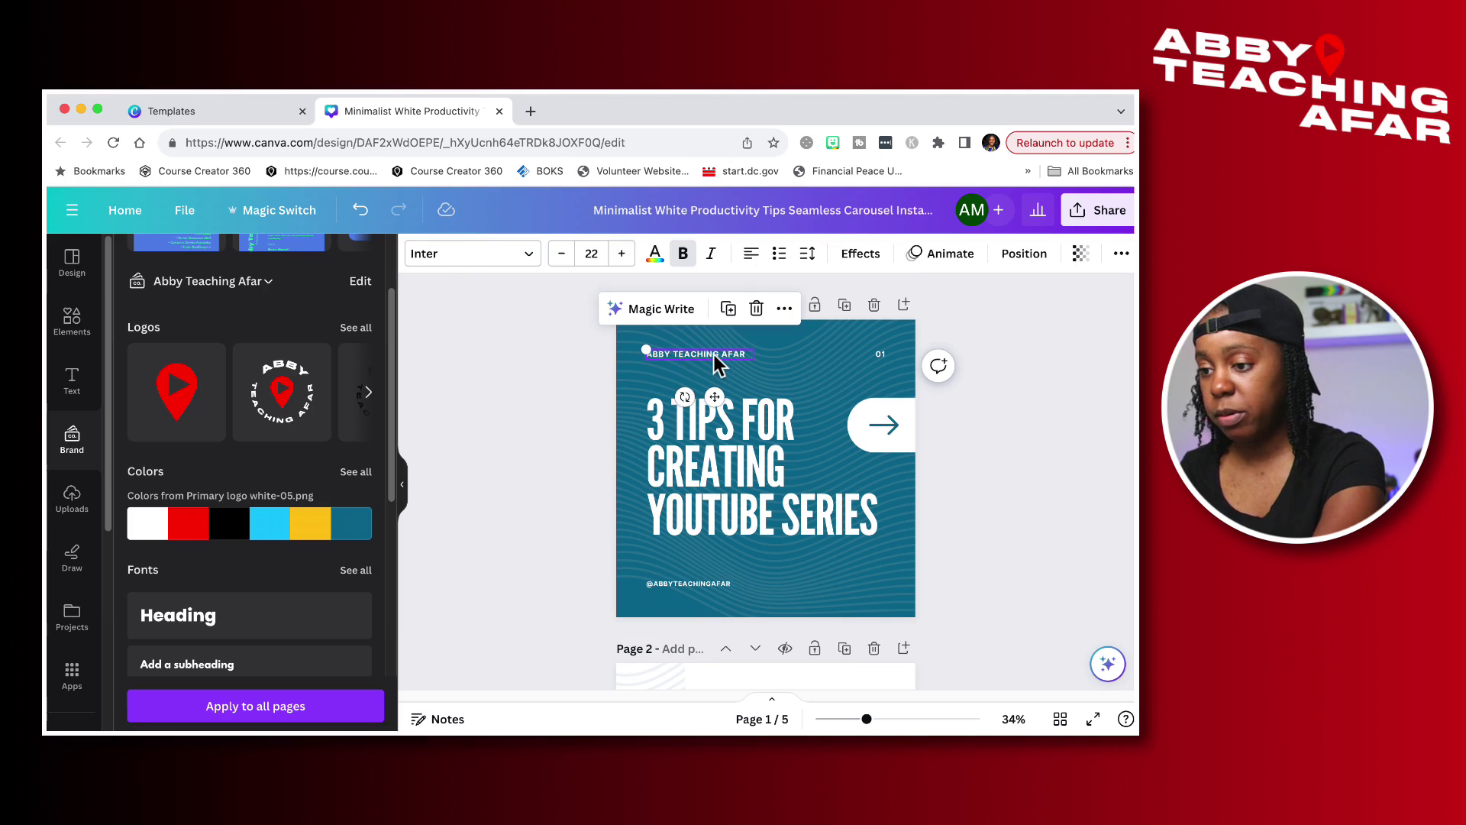
- Clear page 2's placeholder header name and make the header text brand teal
{"action": "scroll", "coordinate": [714, 397], "scroll_direction": "down", "scroll_amount": 5}
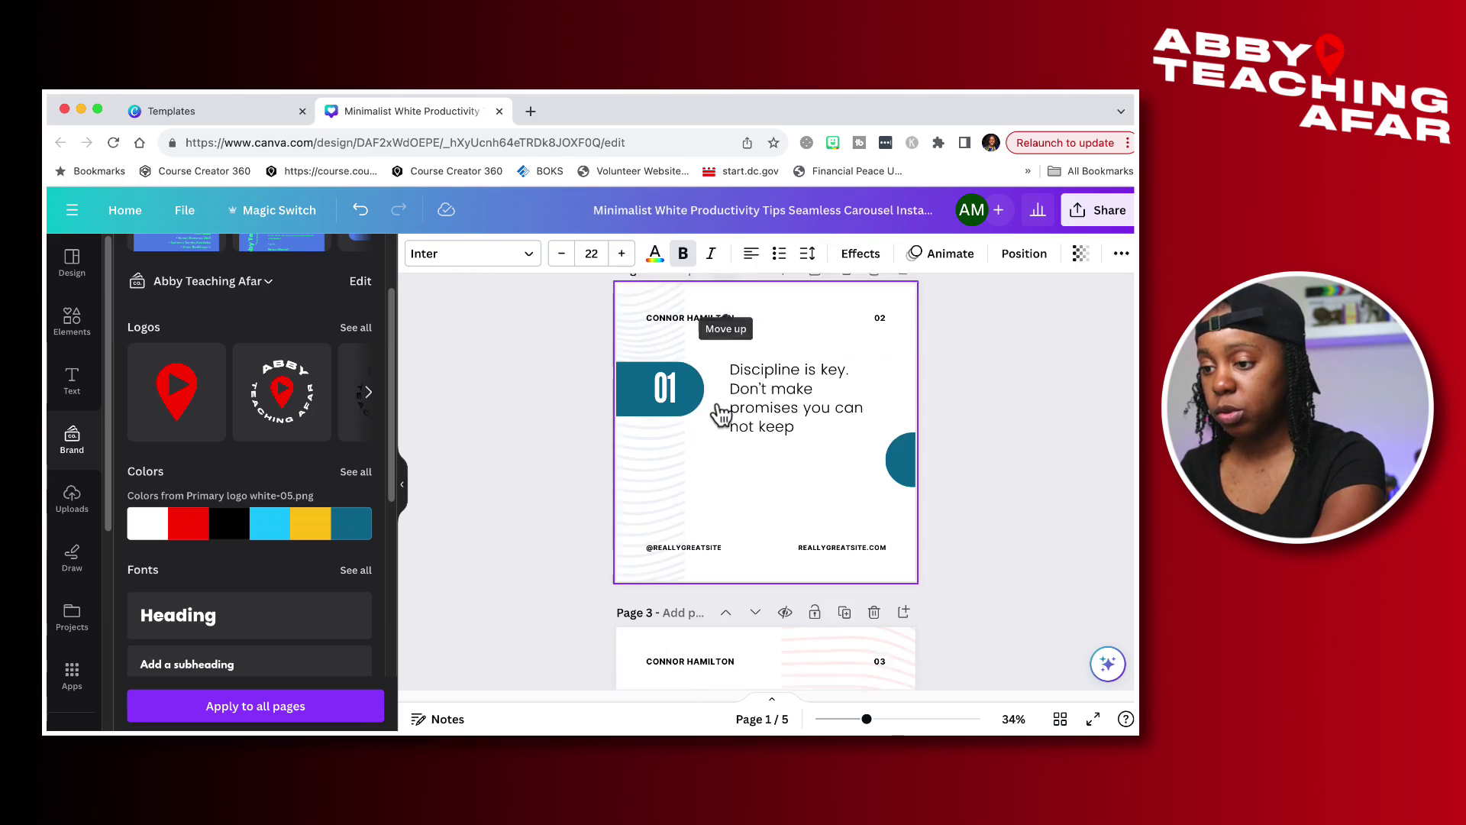
{"action": "scroll", "coordinate": [756, 384], "scroll_direction": "up", "scroll_amount": 1}
{"action": "left_click", "coordinate": [714, 348]}
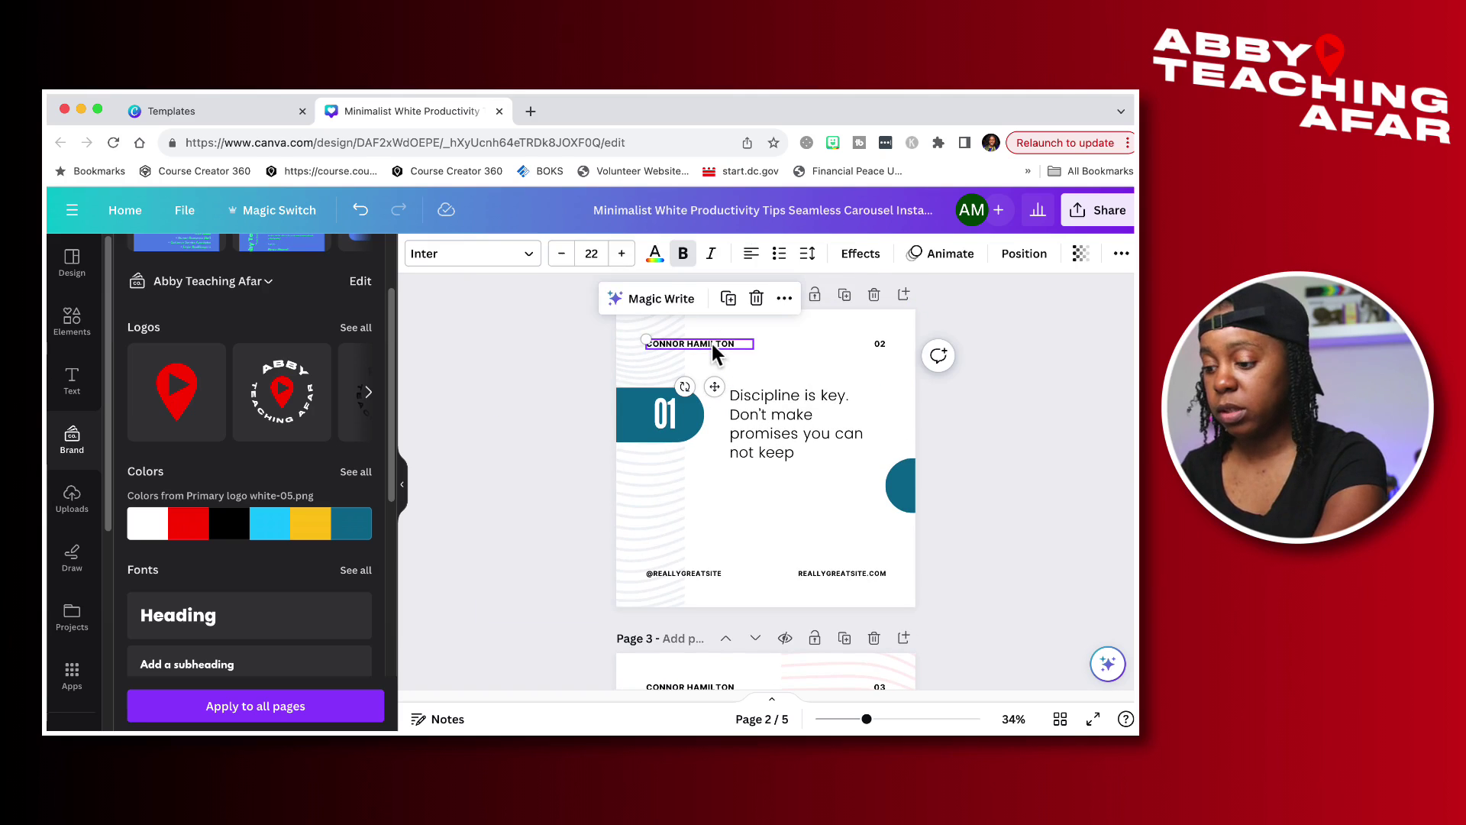
{"action": "key", "text": "BackSpace"}
{"action": "left_click", "coordinate": [712, 345]}
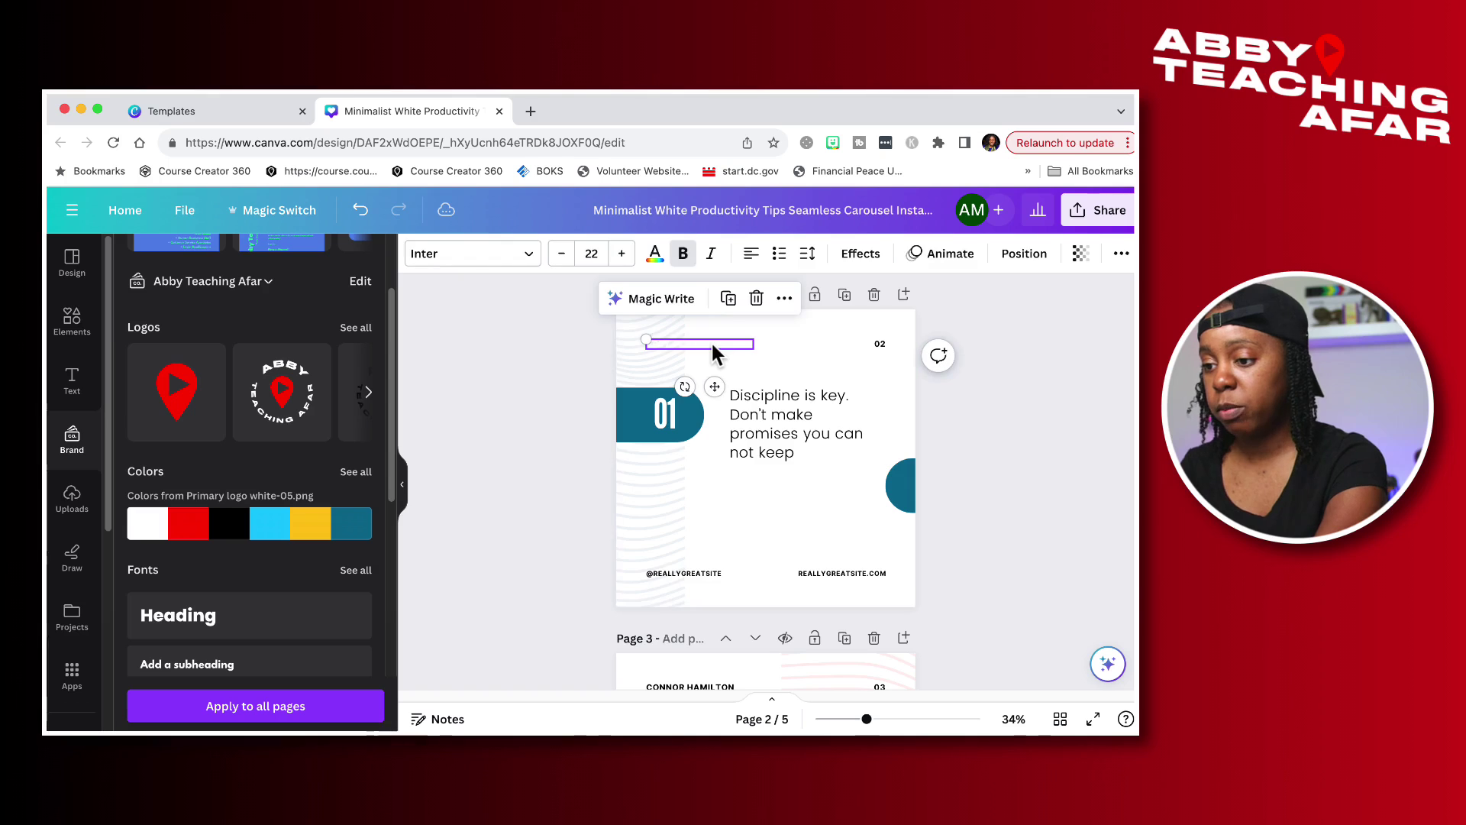
{"action": "left_click", "coordinate": [656, 255]}
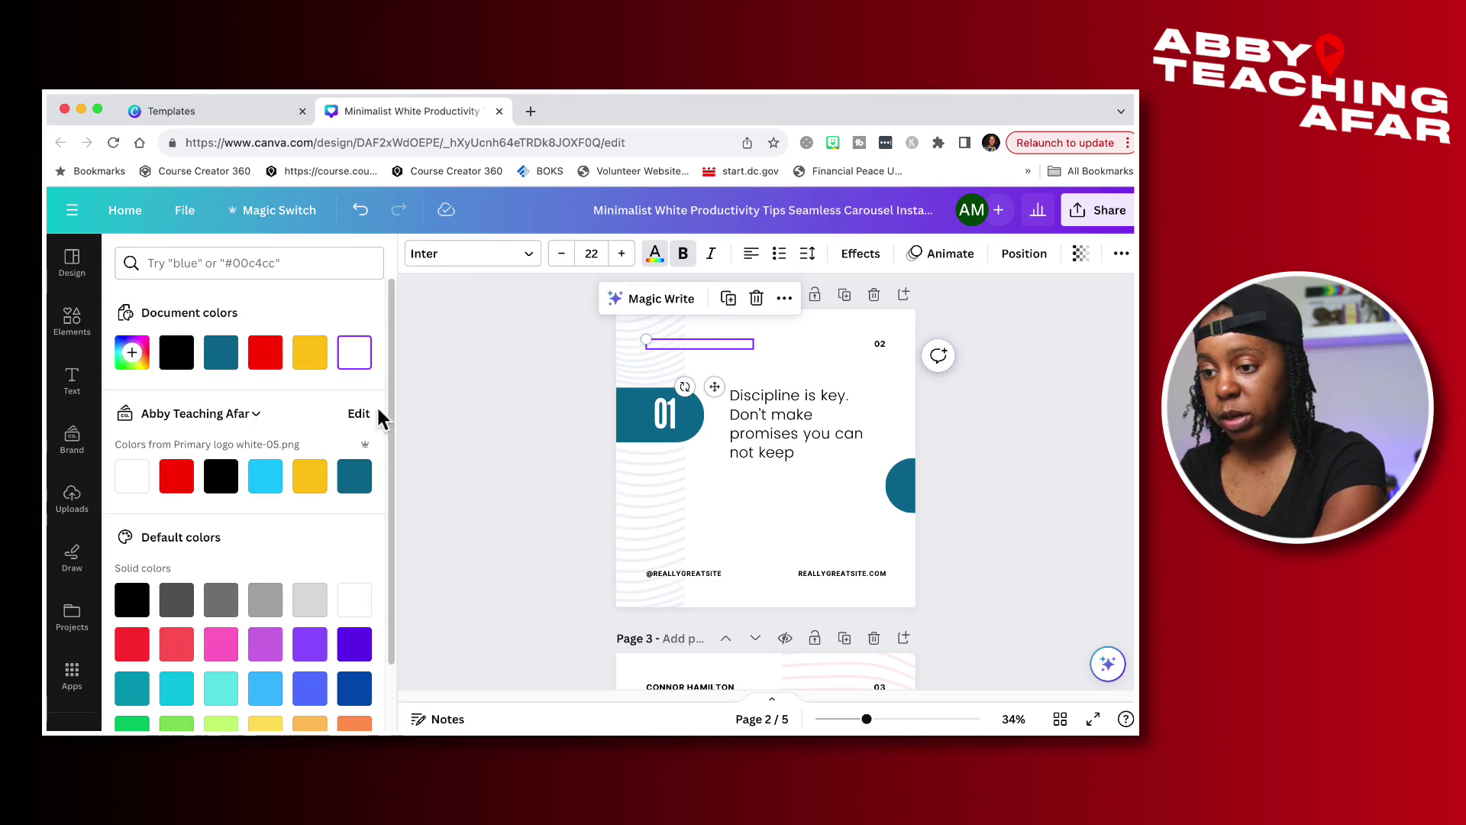
{"action": "left_click", "coordinate": [355, 476]}
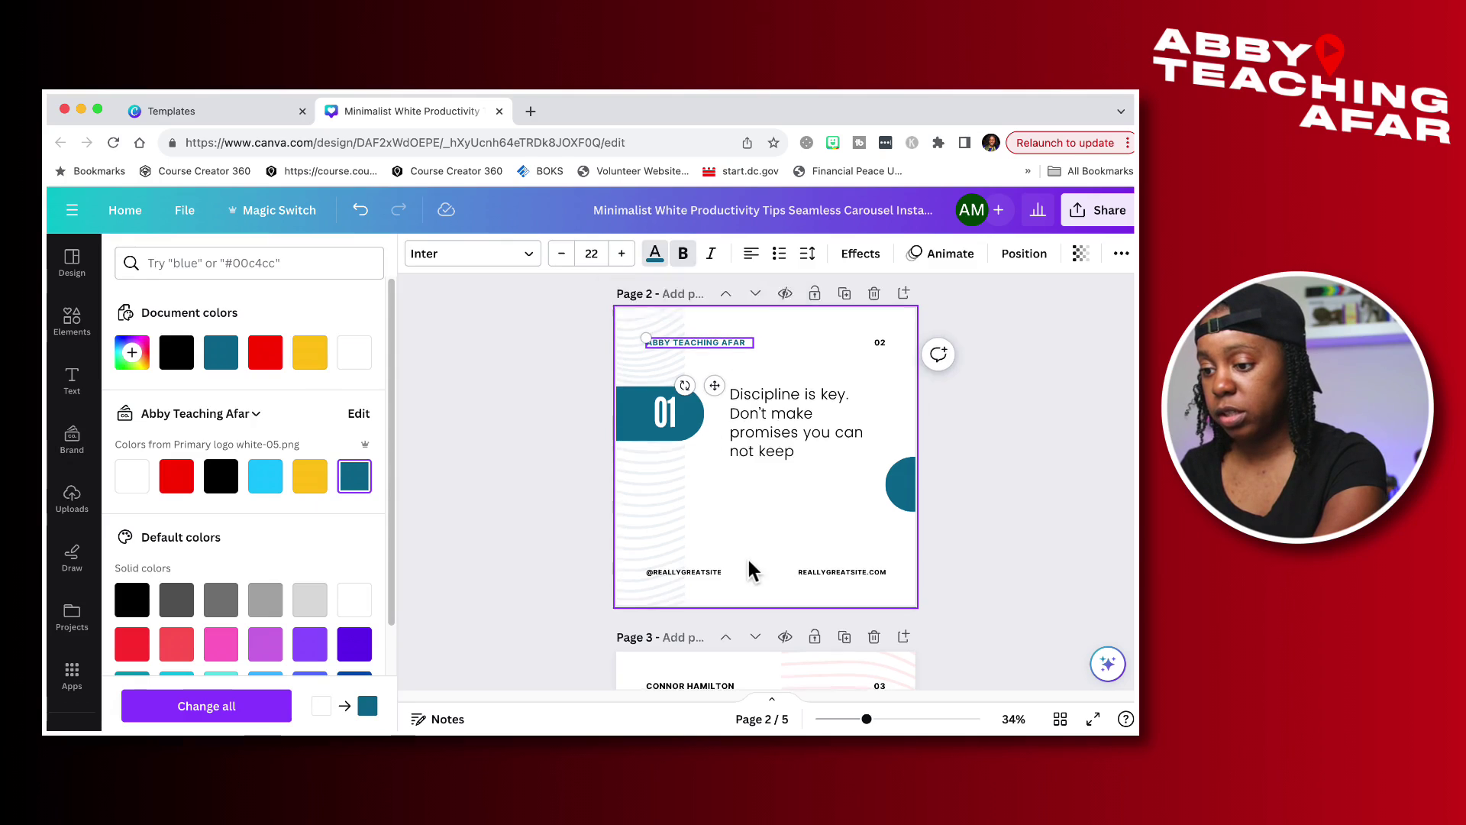
- Clear page 3's placeholder header name and color it brand teal
{"action": "scroll", "coordinate": [750, 570], "scroll_direction": "down", "scroll_amount": 3}
{"action": "left_click", "coordinate": [718, 469]}
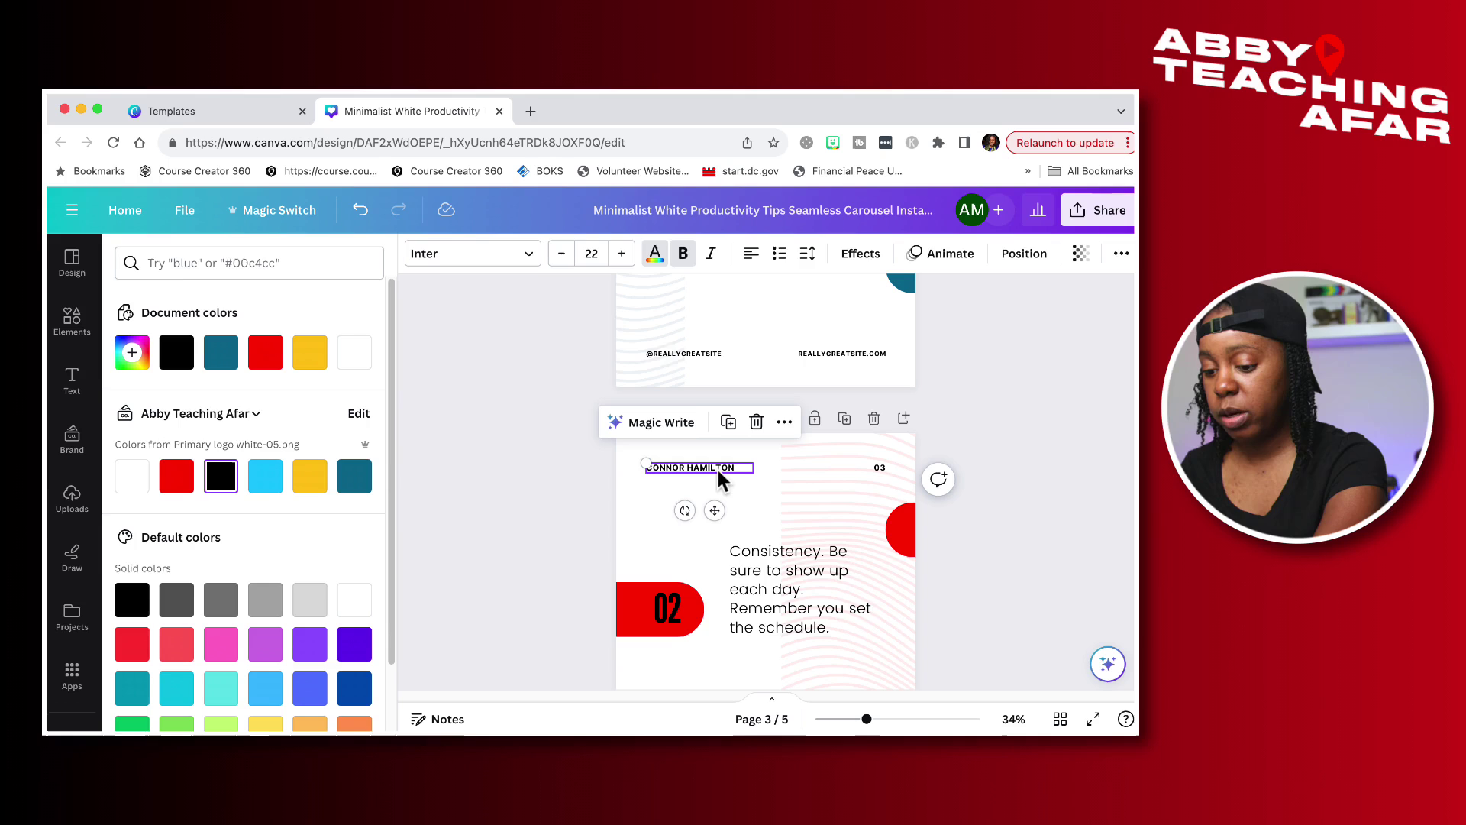
{"action": "key", "text": "BackSpace"}
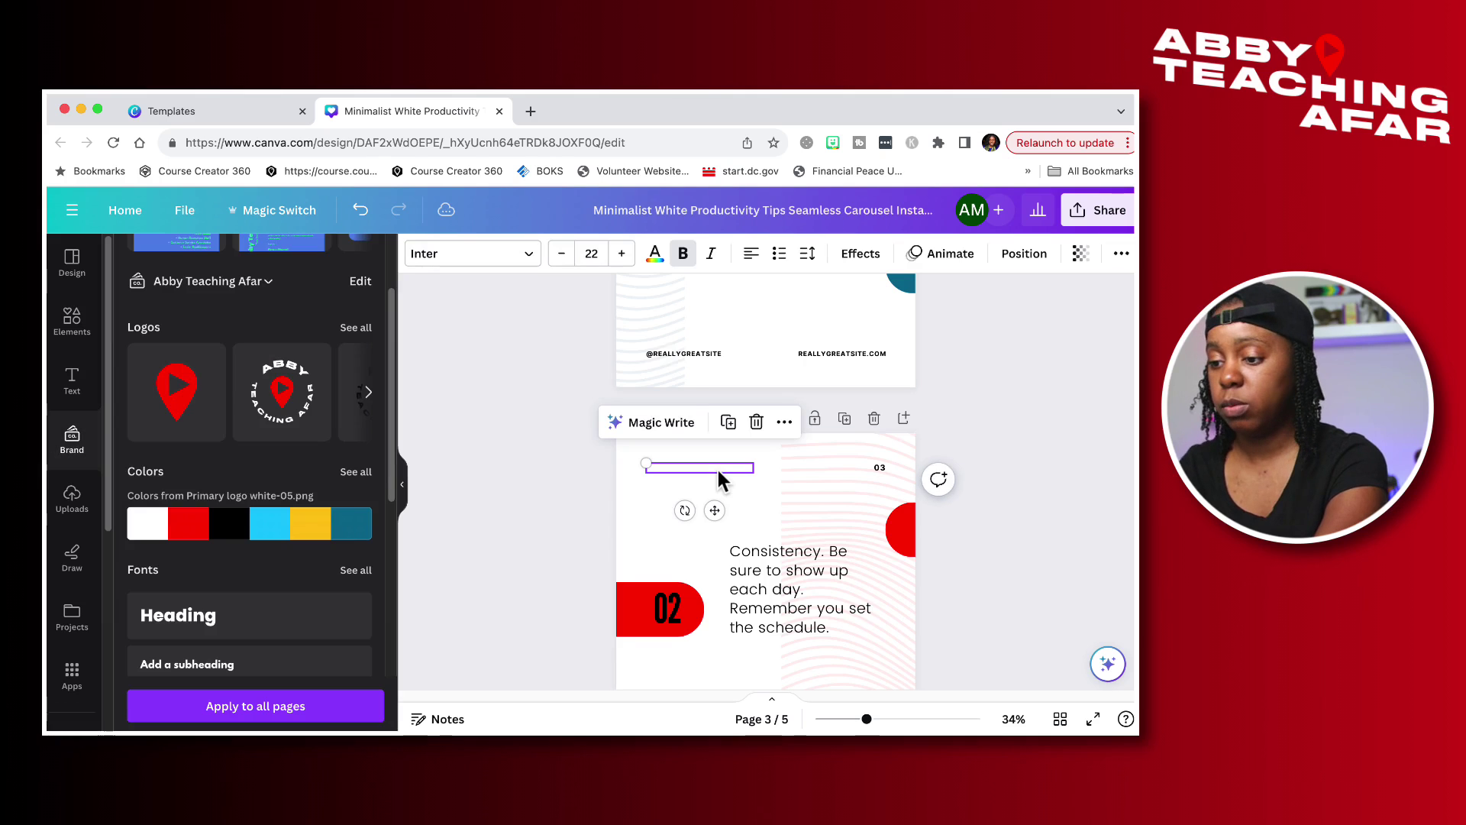
{"action": "left_click", "coordinate": [653, 254]}
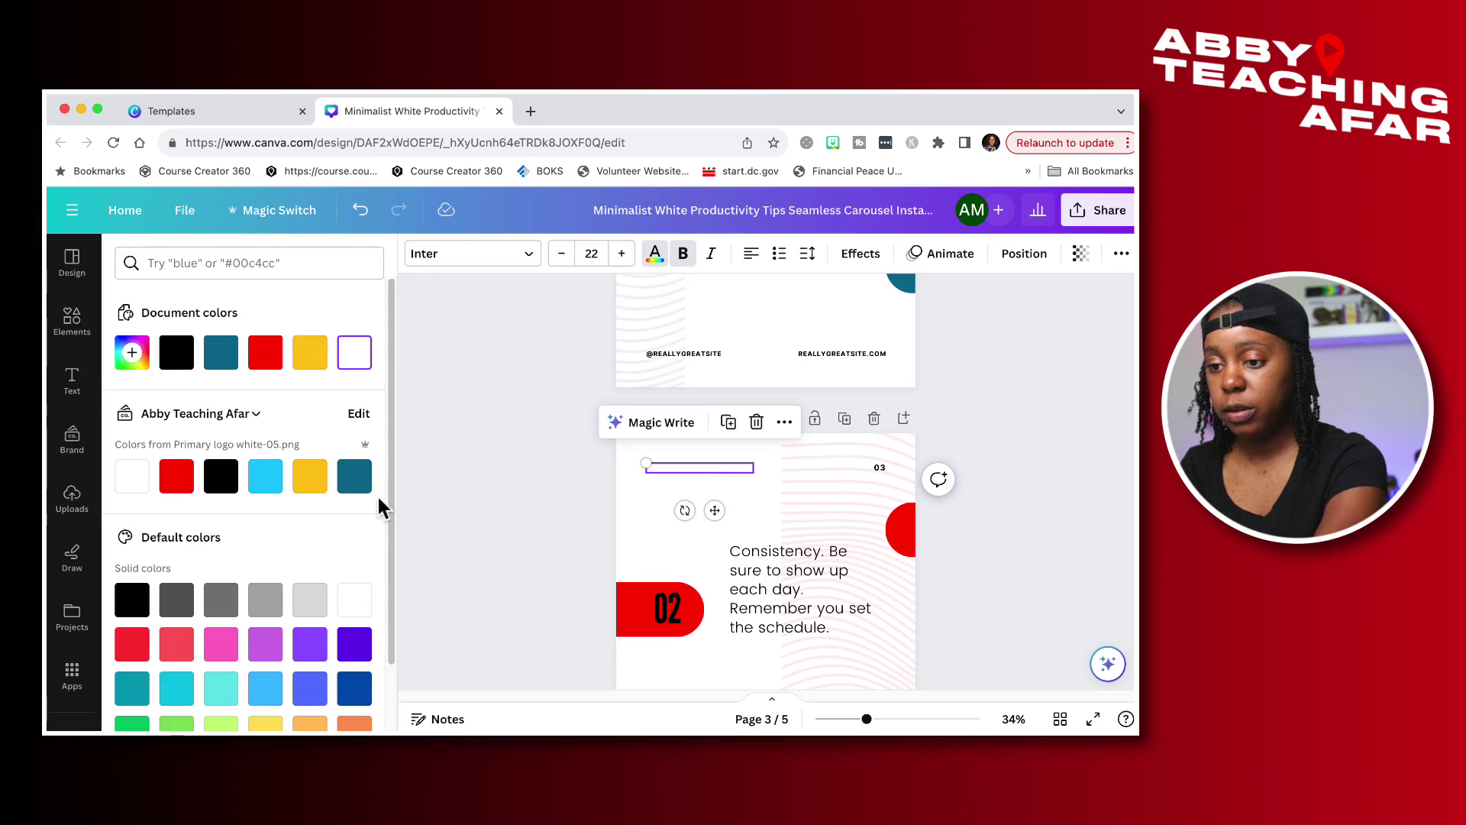
{"action": "left_click", "coordinate": [355, 478]}
- Paste ABBY TEACHING AFAR into page 4's header and set it to brand teal
{"action": "scroll", "coordinate": [685, 504], "scroll_direction": "down", "scroll_amount": 5}
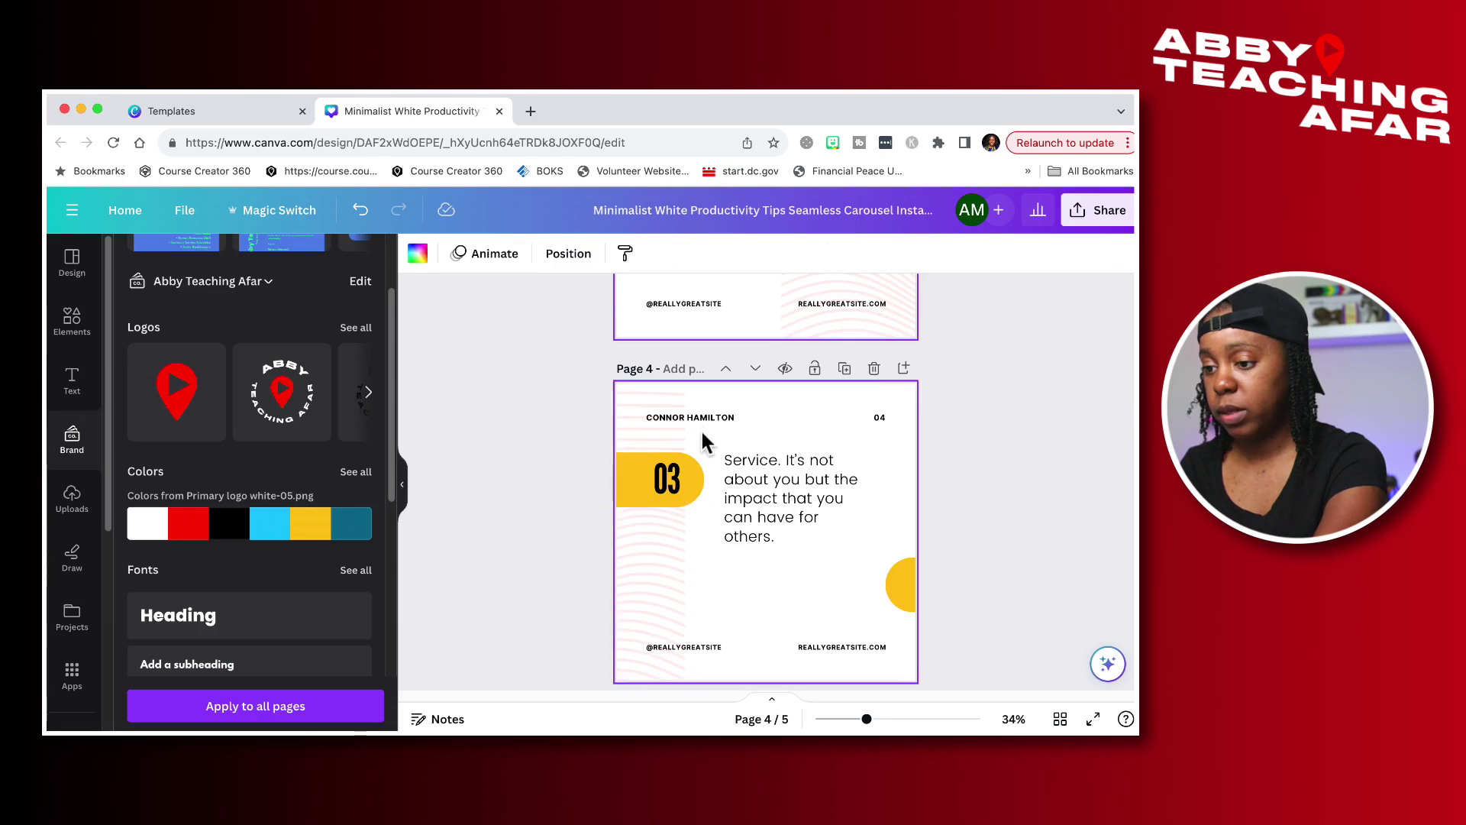
{"action": "left_click", "coordinate": [703, 417]}
{"action": "left_click", "coordinate": [703, 417]}
{"action": "left_click", "coordinate": [703, 417]}
{"action": "key", "text": "ctrl+v"}
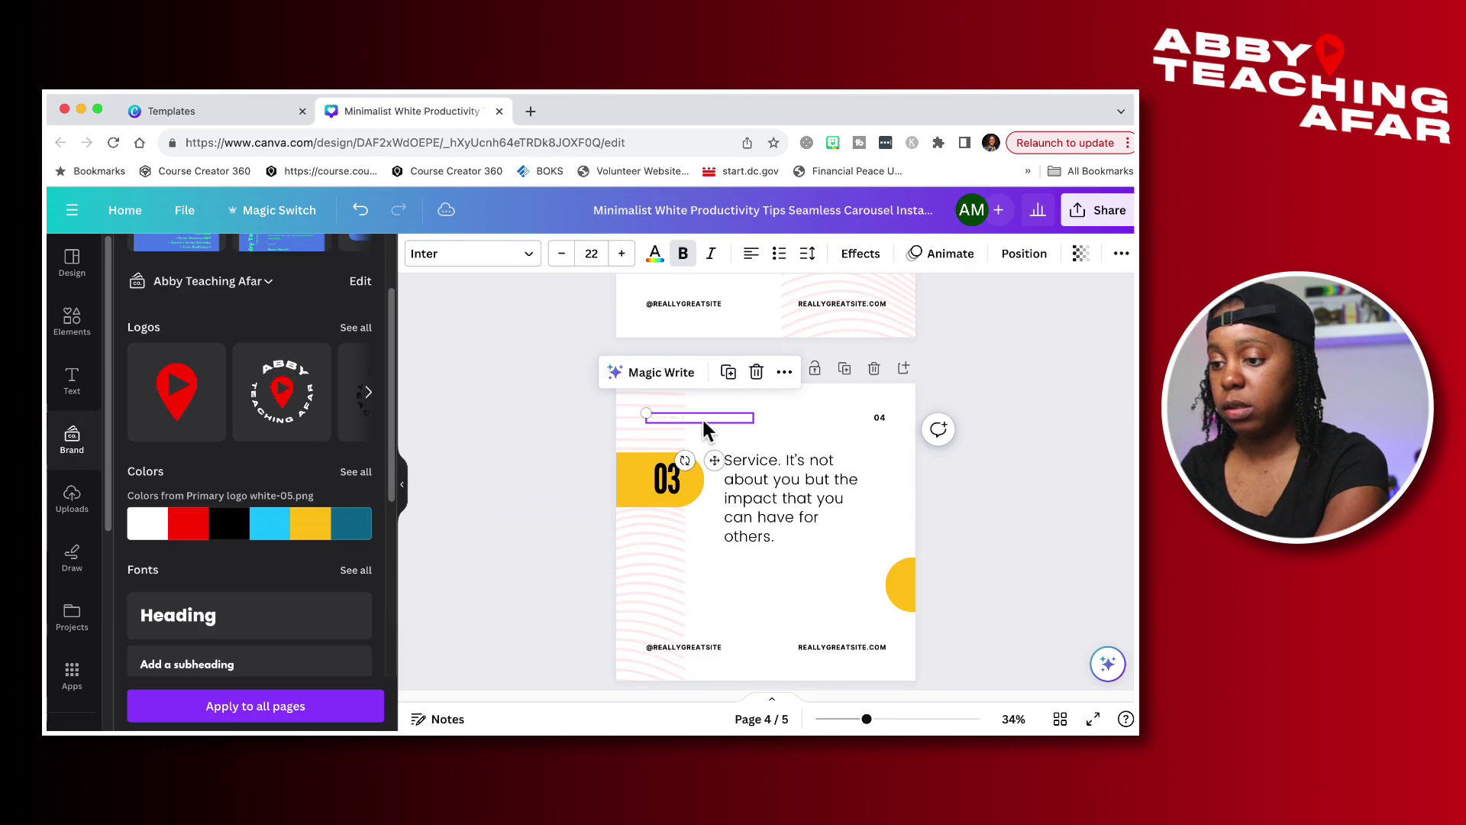
{"action": "left_click", "coordinate": [654, 254]}
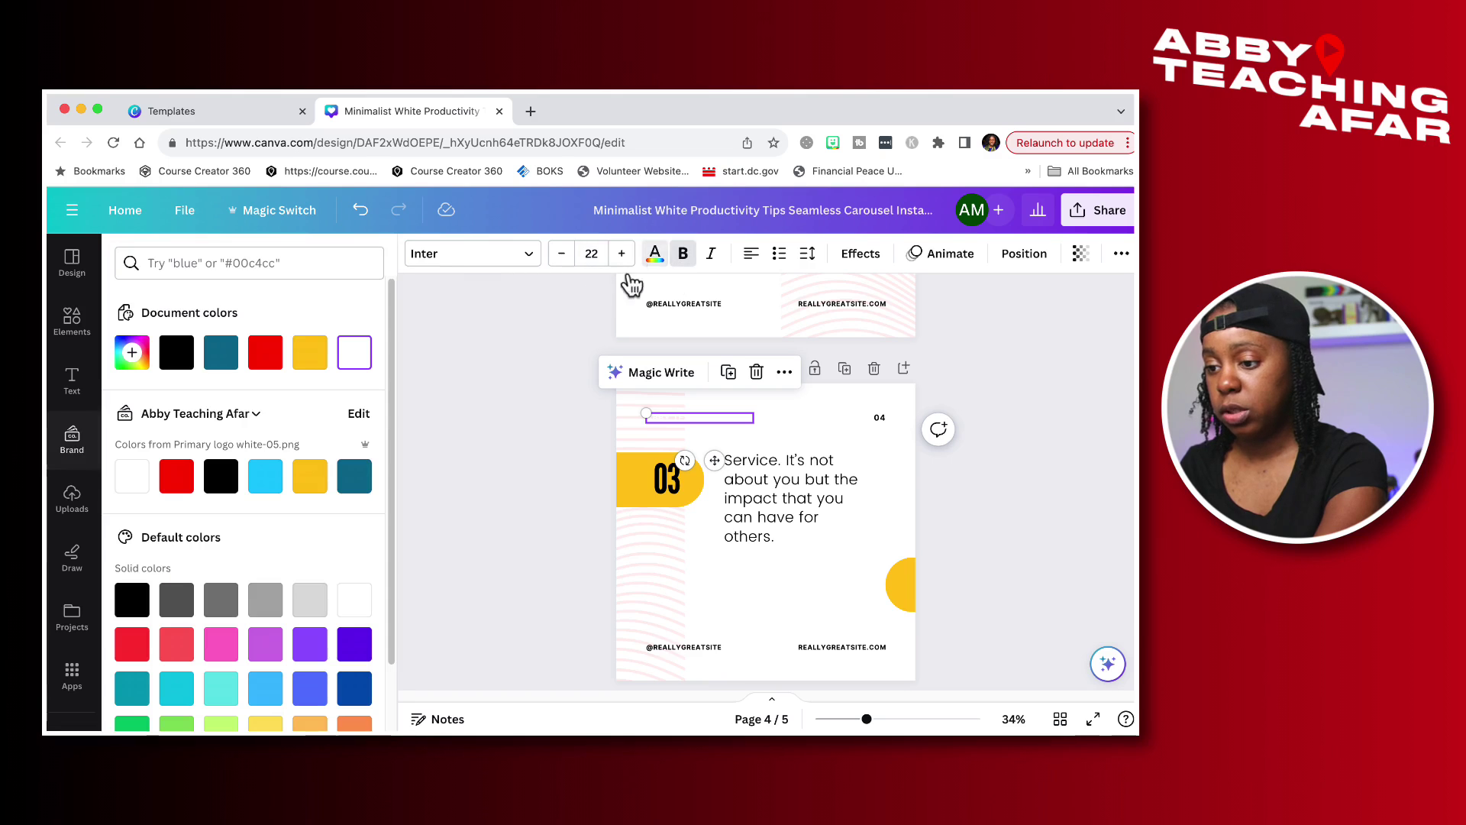
{"action": "left_click", "coordinate": [355, 476]}
{"action": "scroll", "coordinate": [731, 451], "scroll_direction": "down", "scroll_amount": 5}
{"action": "scroll", "coordinate": [734, 450], "scroll_direction": "up", "scroll_amount": 15}
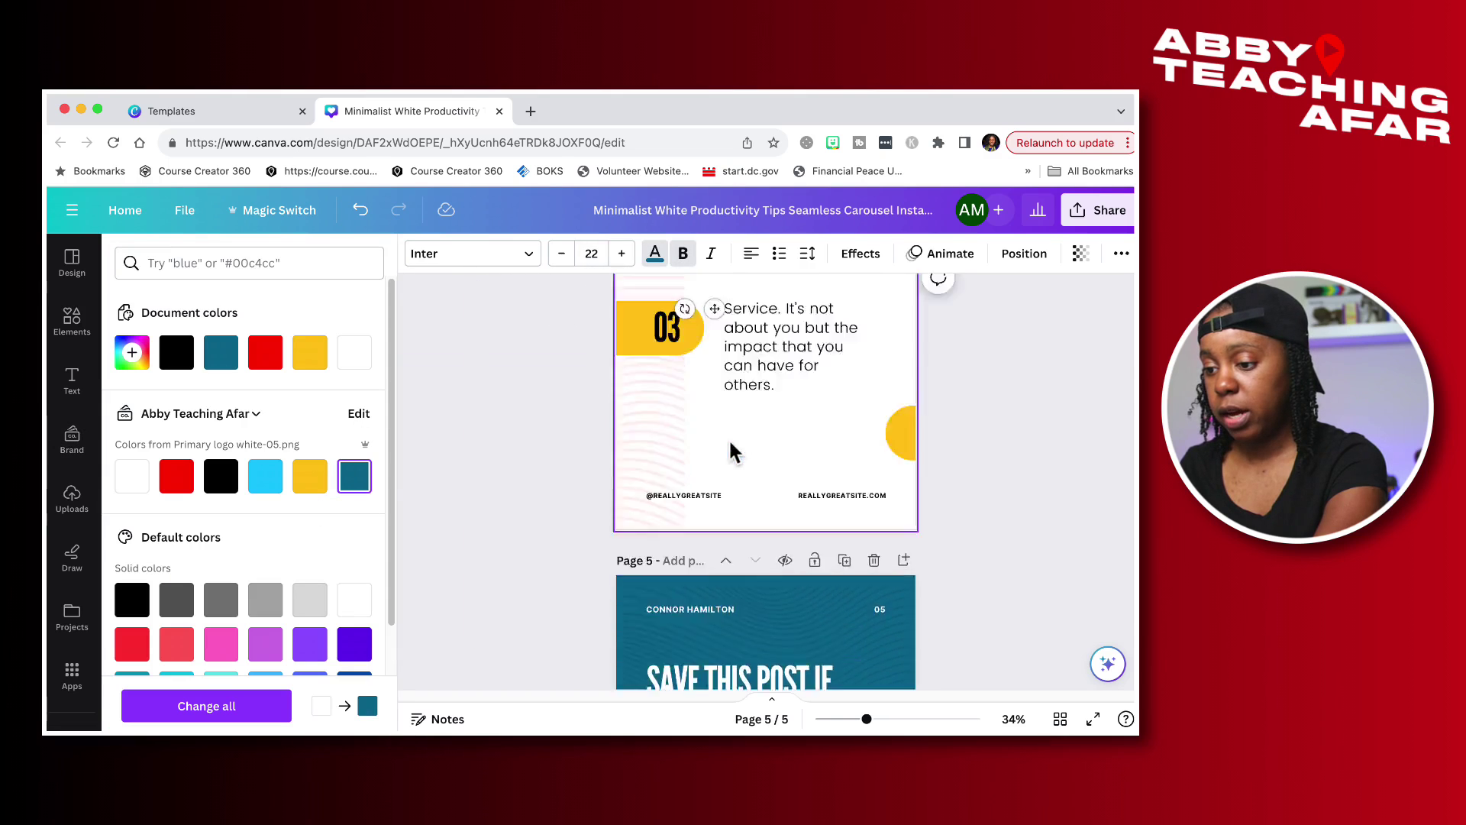
{"action": "left_click", "coordinate": [703, 483]}
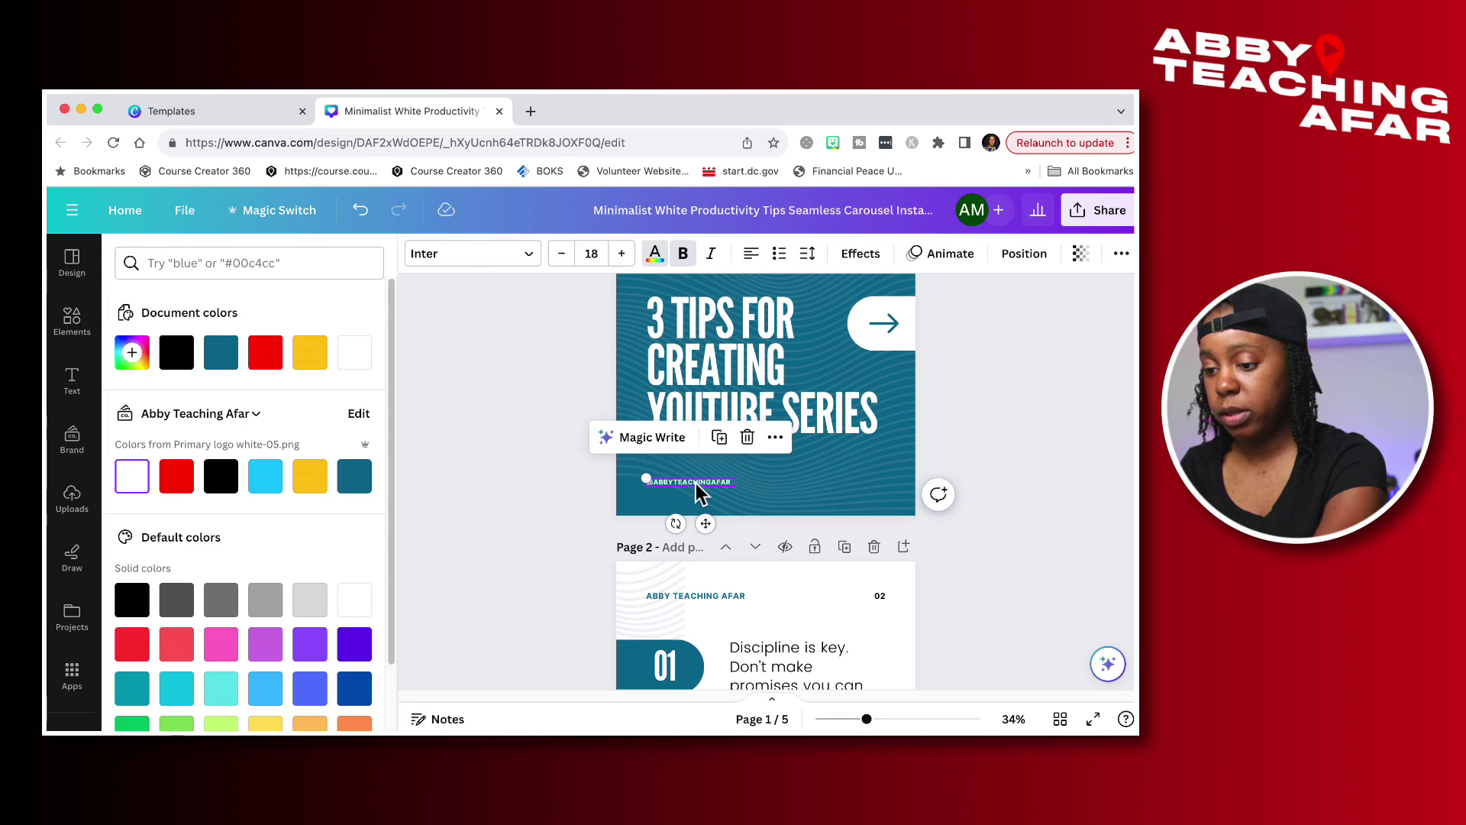
{"action": "scroll", "coordinate": [700, 494], "scroll_direction": "down", "scroll_amount": 3}
{"action": "left_click", "coordinate": [695, 576]}
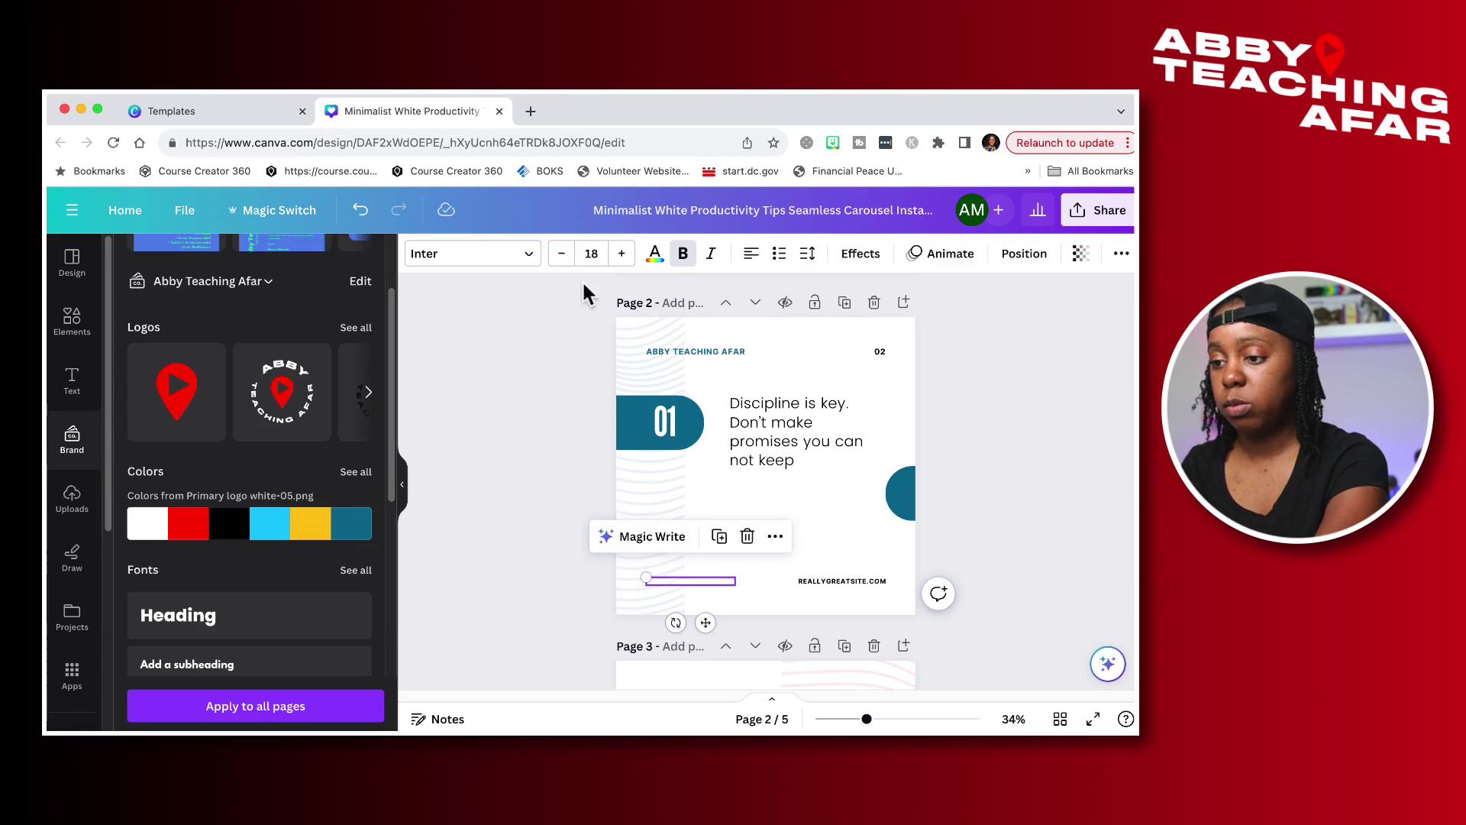
{"action": "left_click", "coordinate": [655, 254]}
{"action": "left_click", "coordinate": [359, 477]}
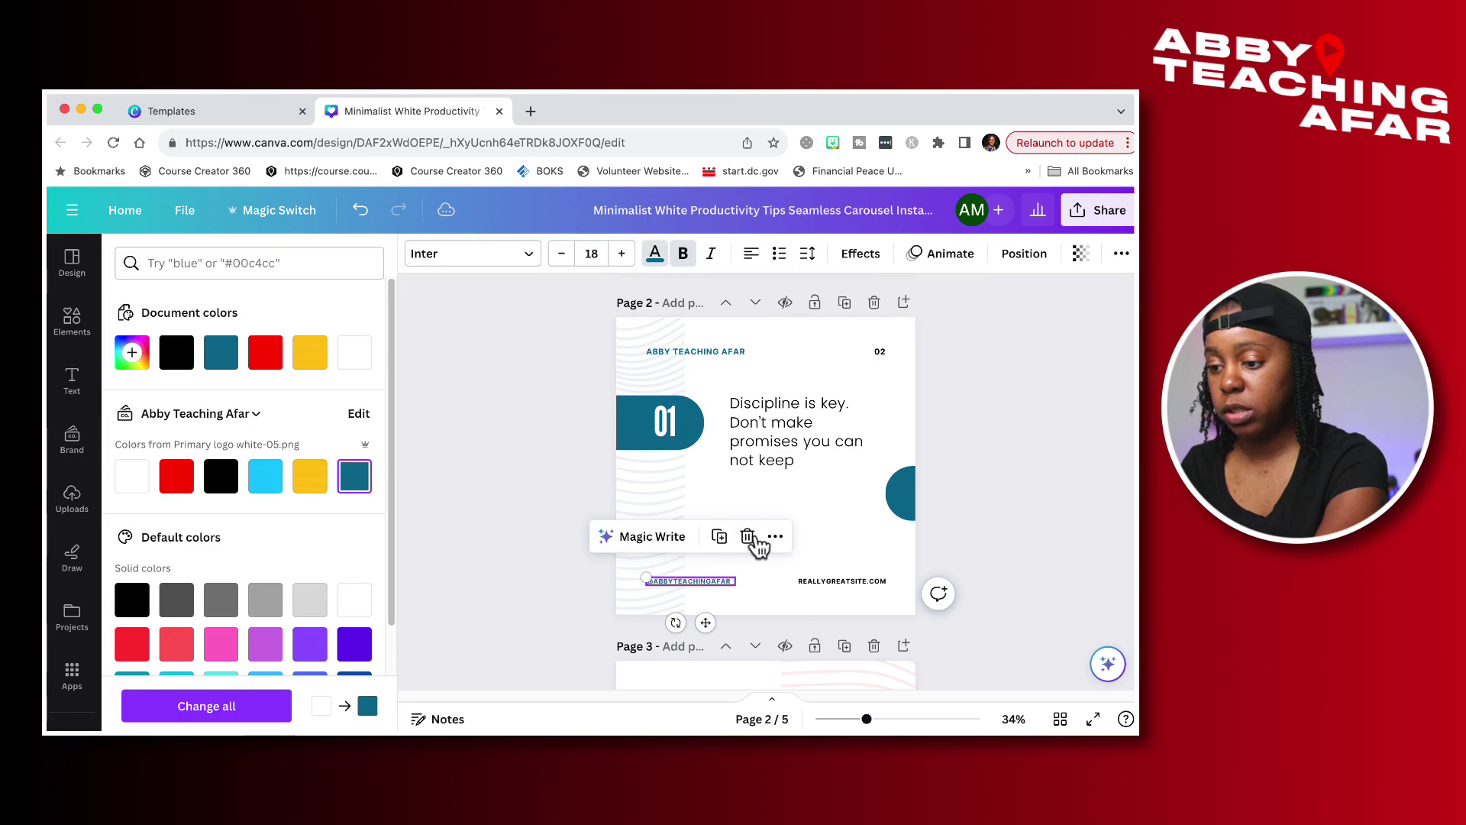
{"action": "double_click", "coordinate": [700, 582]}
{"action": "scroll", "coordinate": [700, 585], "scroll_direction": "down", "scroll_amount": 8}
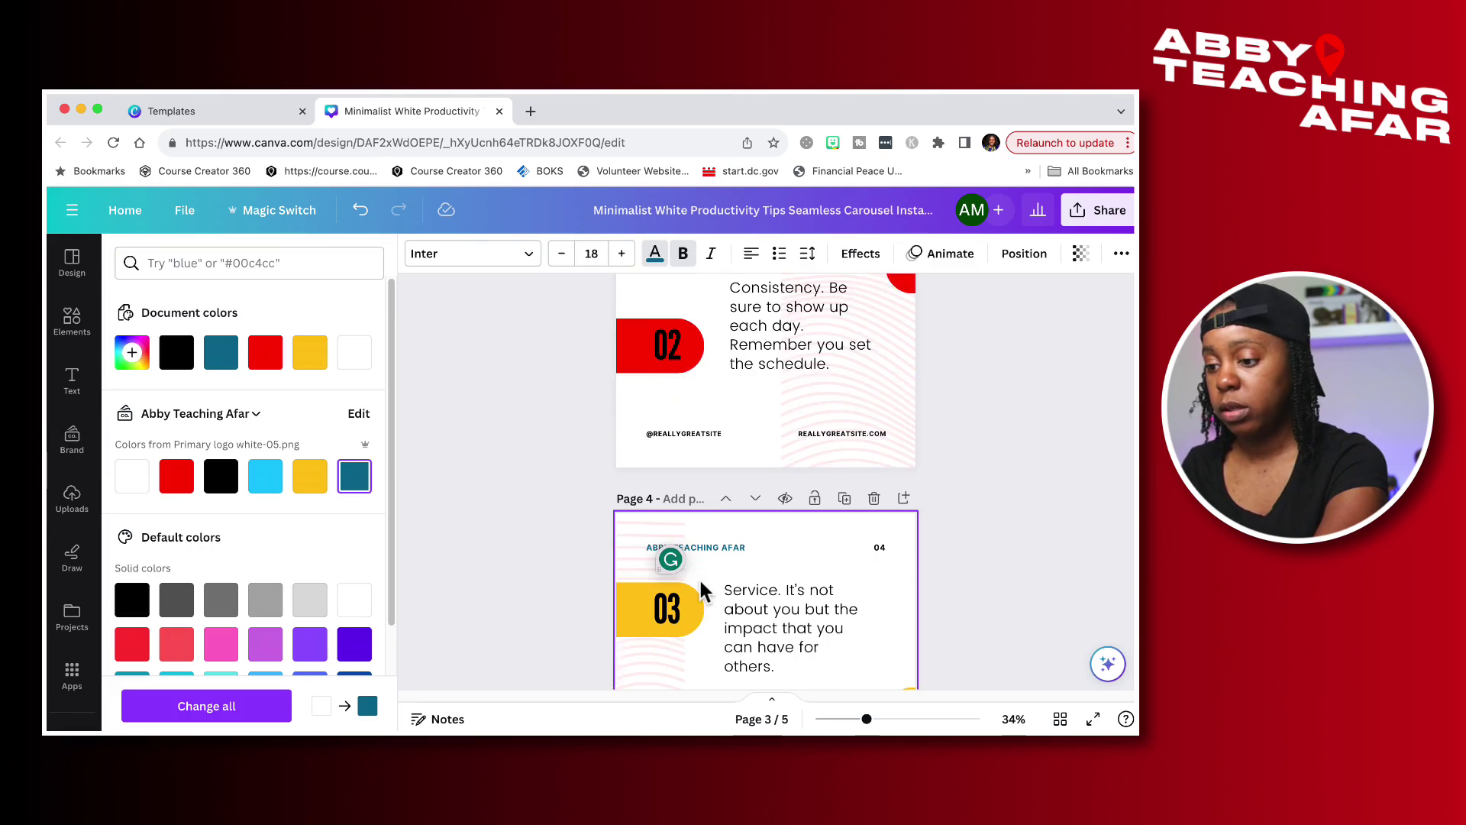
{"action": "scroll", "coordinate": [703, 589], "scroll_direction": "up", "scroll_amount": 4}
{"action": "scroll", "coordinate": [702, 596], "scroll_direction": "down", "scroll_amount": 1}
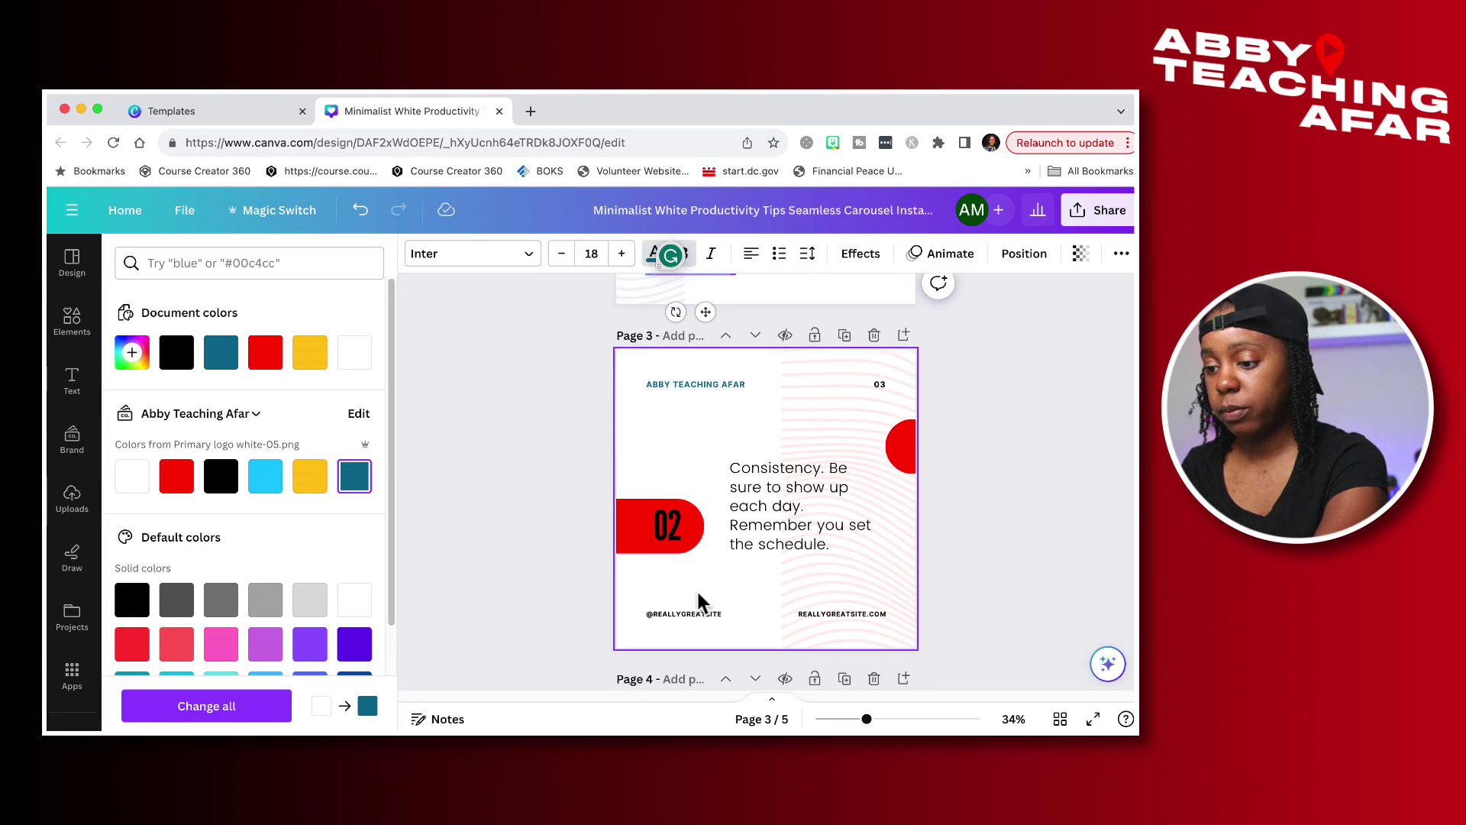
{"action": "left_click", "coordinate": [703, 614]}
{"action": "key", "text": "super+shift+z"}
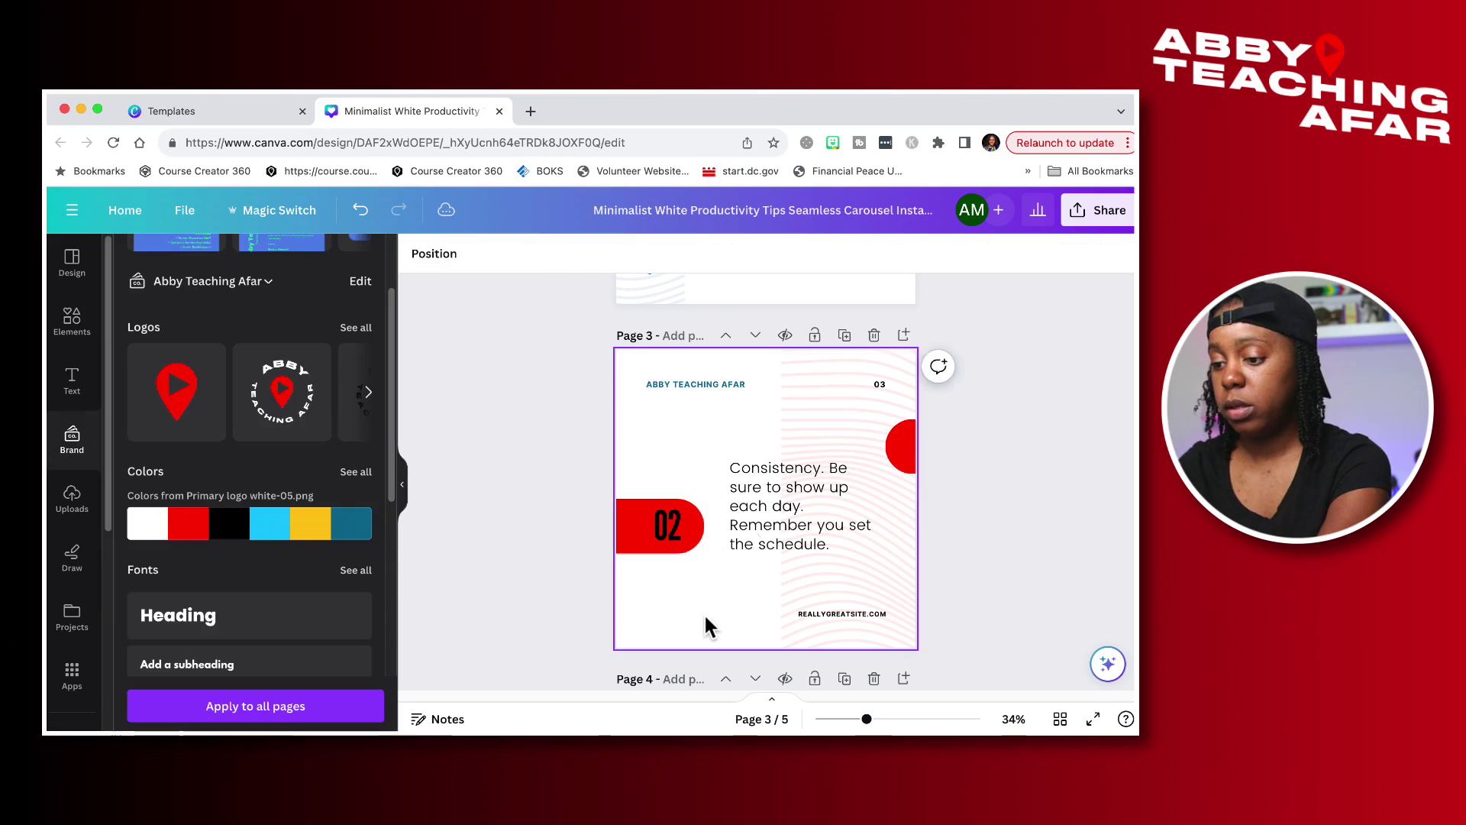
{"action": "key", "text": "super+z"}
{"action": "scroll", "coordinate": [699, 596], "scroll_direction": "up", "scroll_amount": 3}
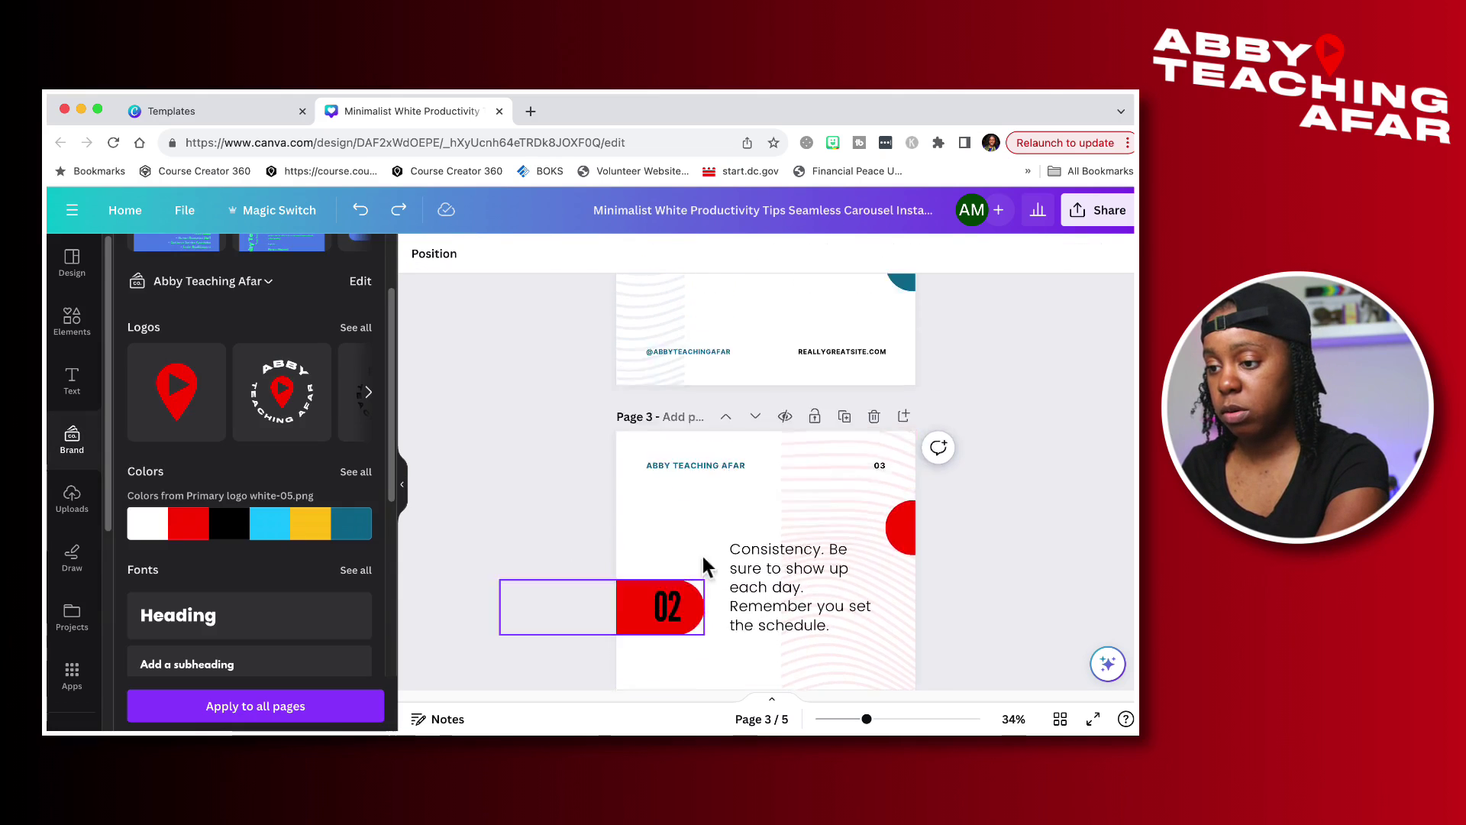
{"action": "left_click", "coordinate": [692, 412]}
{"action": "scroll", "coordinate": [694, 406], "scroll_direction": "up", "scroll_amount": 3}
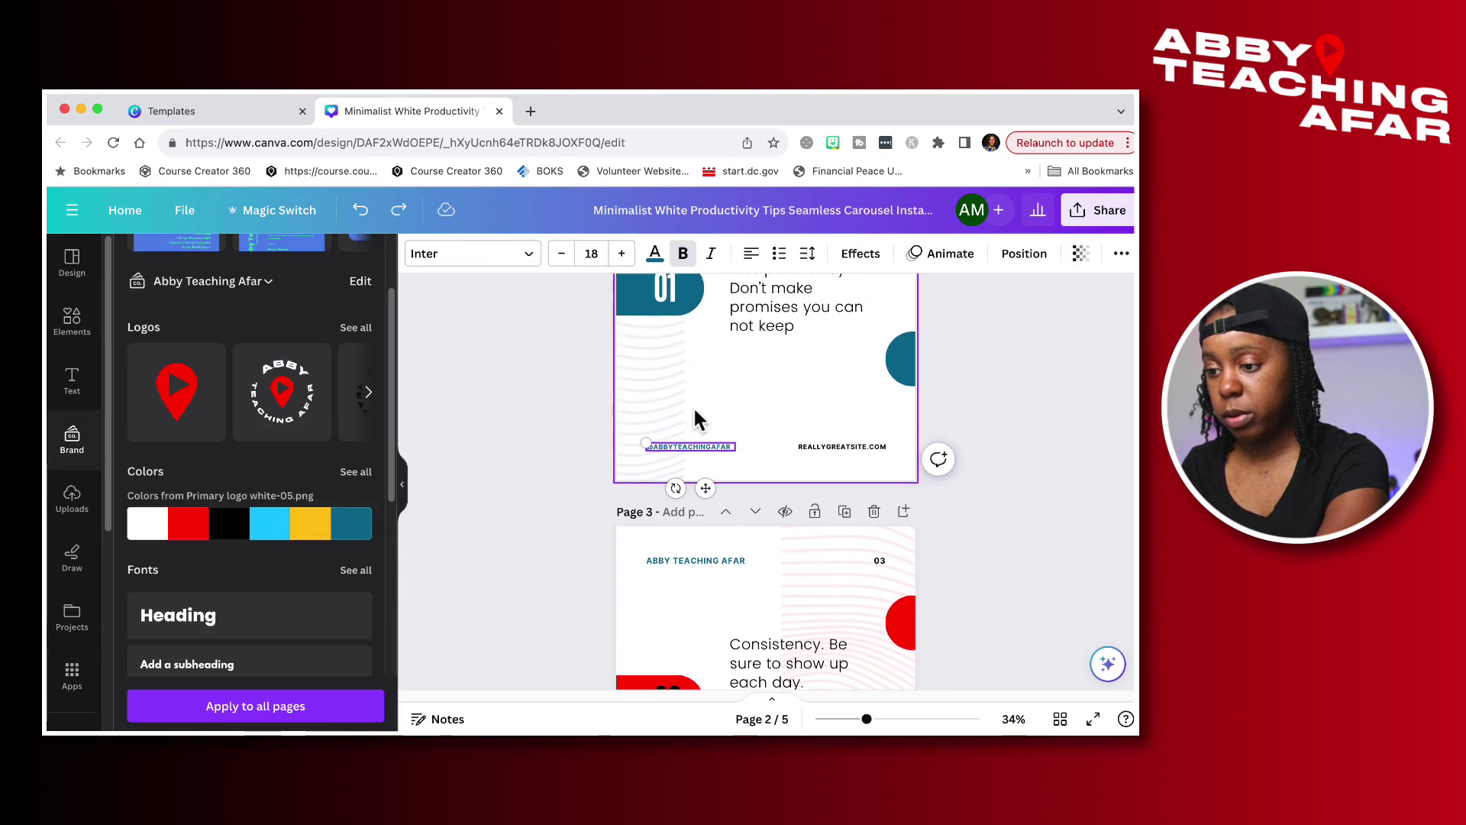
{"action": "scroll", "coordinate": [693, 406], "scroll_direction": "down", "scroll_amount": 5}
{"action": "scroll", "coordinate": [711, 434], "scroll_direction": "up", "scroll_amount": 2}
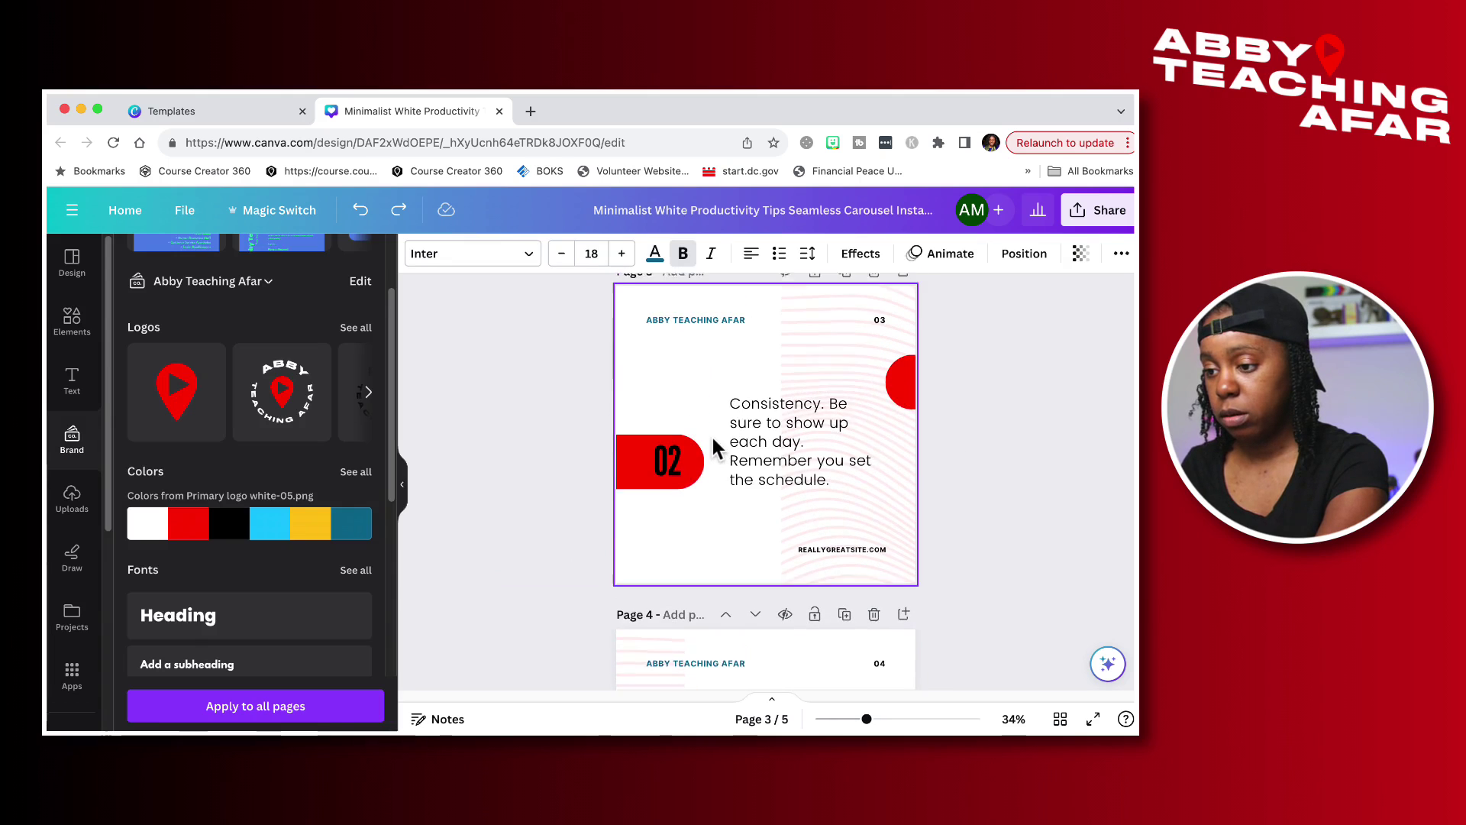
{"action": "key", "text": "super+shift+z"}
{"action": "scroll", "coordinate": [691, 565], "scroll_direction": "down", "scroll_amount": 8}
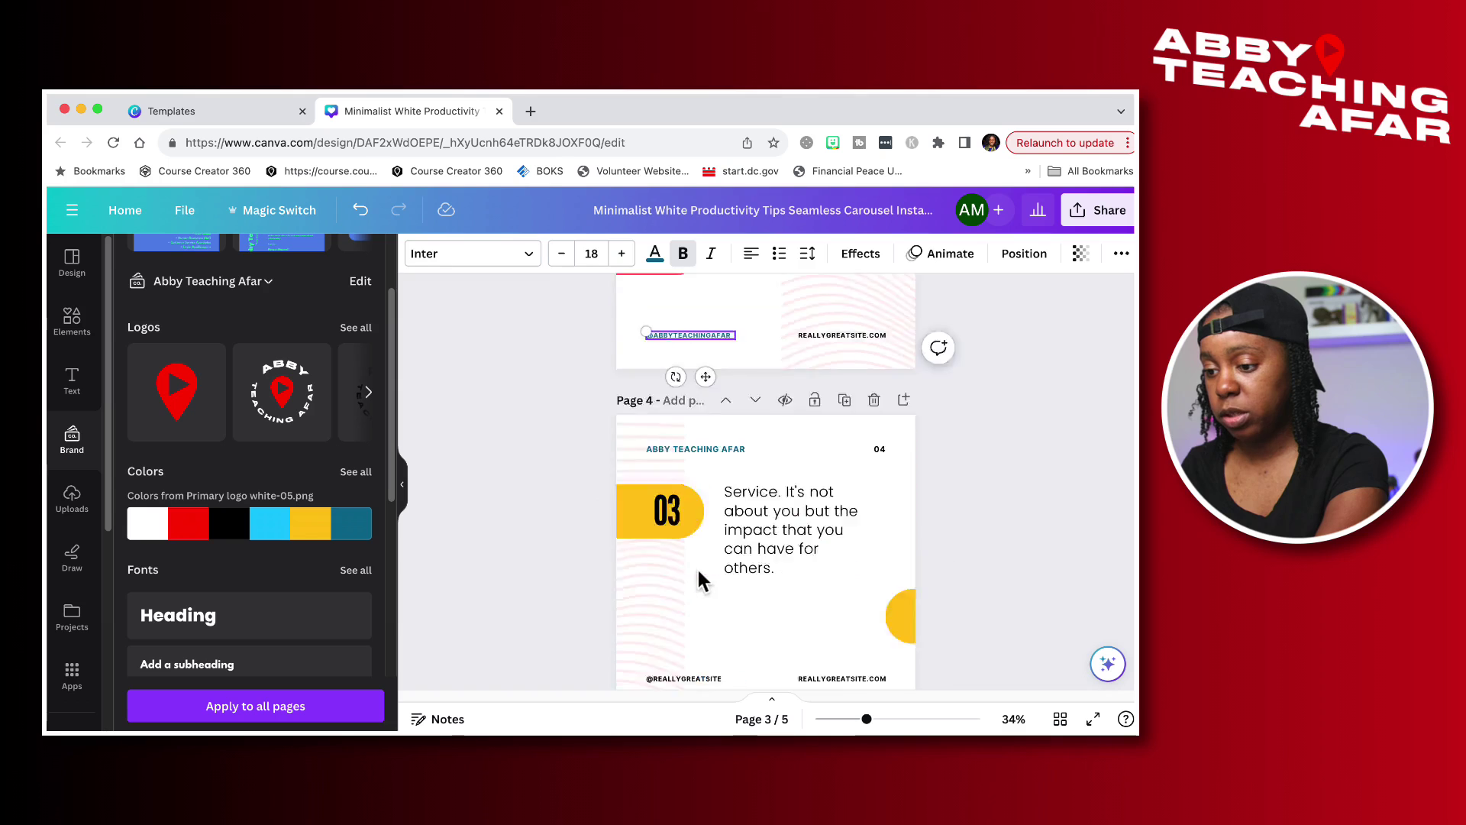
{"action": "scroll", "coordinate": [696, 519], "scroll_direction": "up", "scroll_amount": 6}
- Make the last slide's footer text white
{"action": "left_click", "coordinate": [714, 595]}
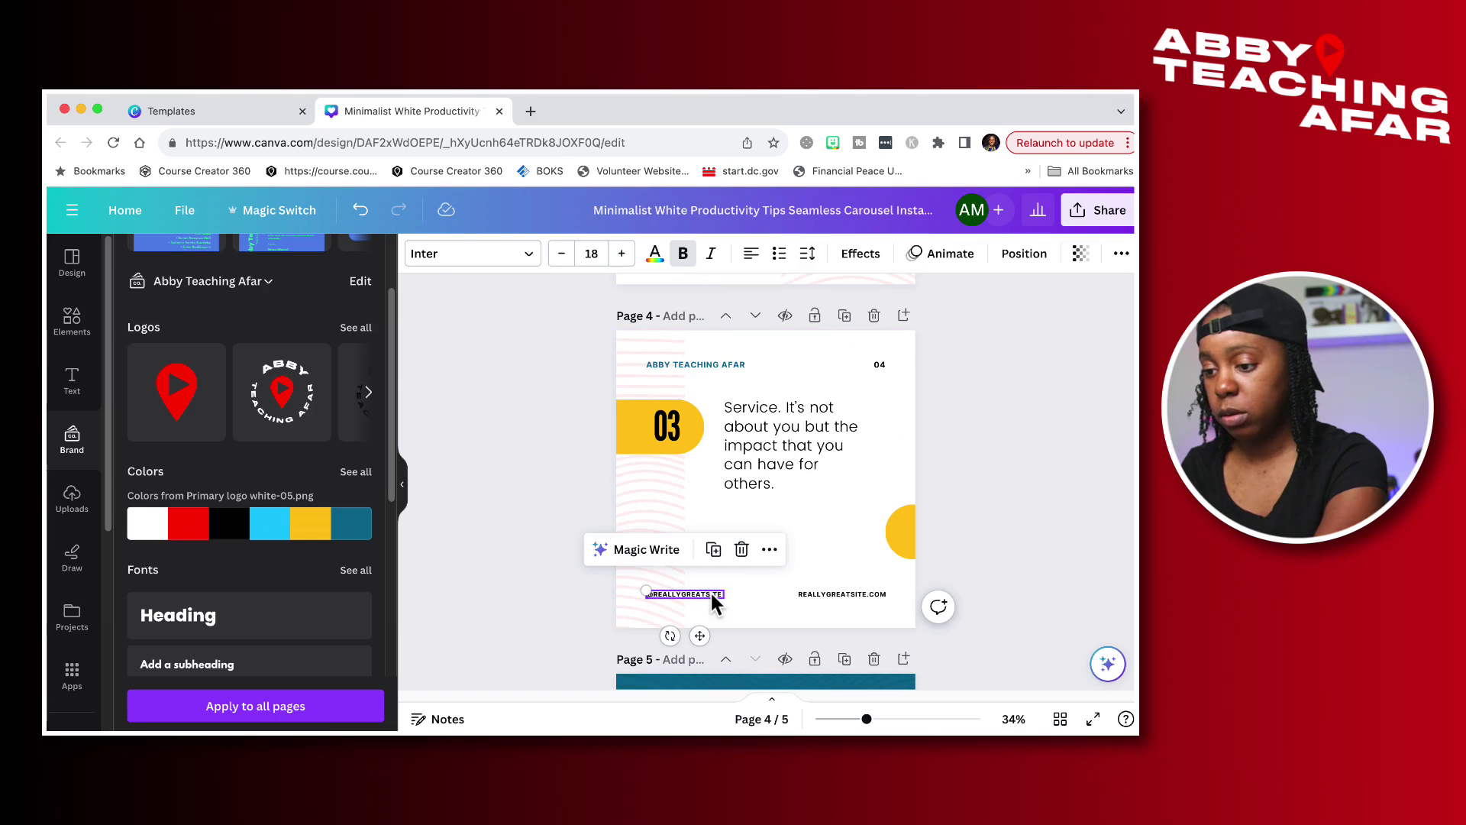
{"action": "scroll", "coordinate": [746, 581], "scroll_direction": "down", "scroll_amount": 5}
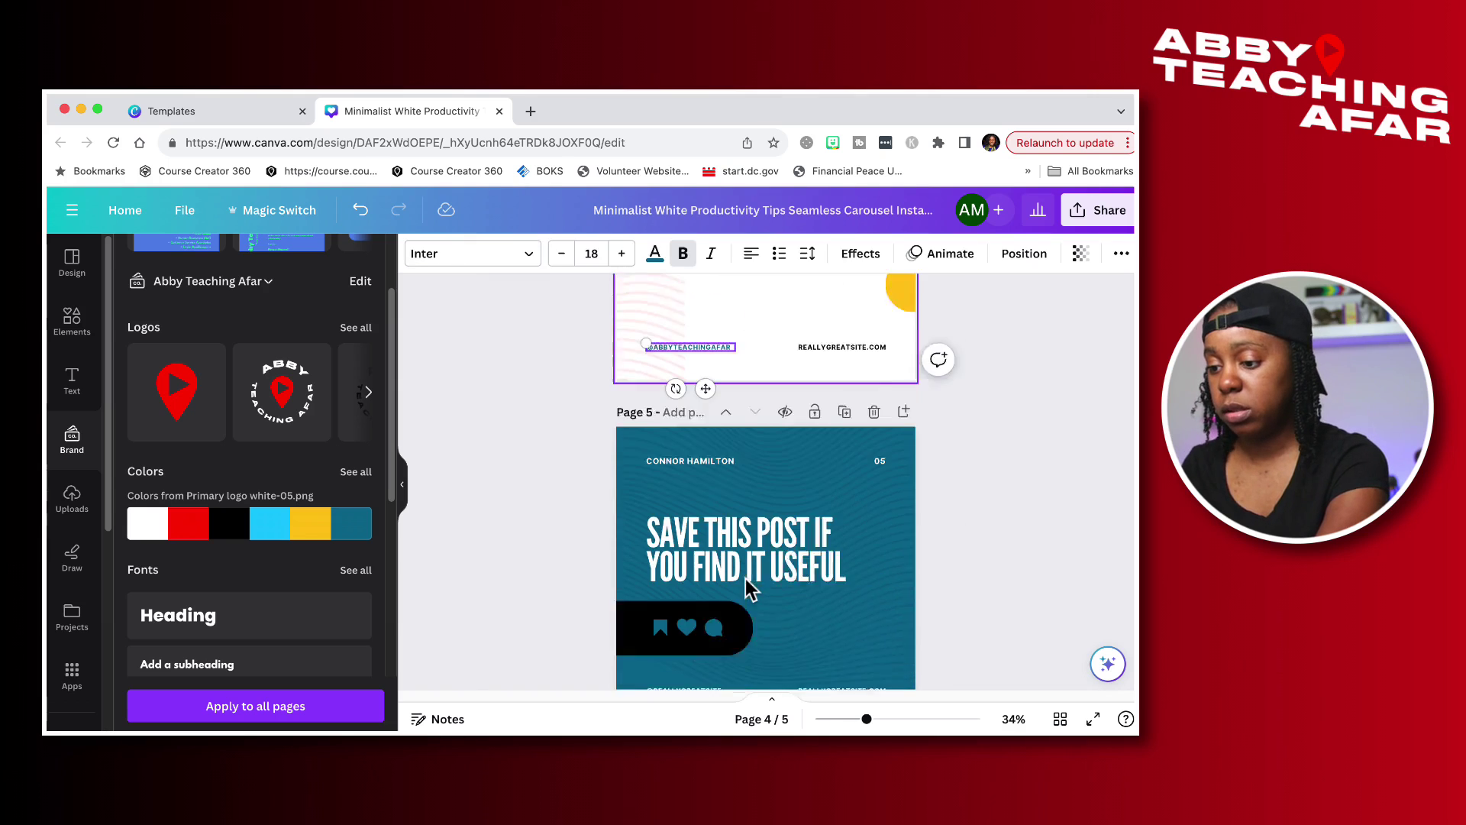
{"action": "left_click", "coordinate": [698, 583]}
{"action": "double_click", "coordinate": [698, 583]}
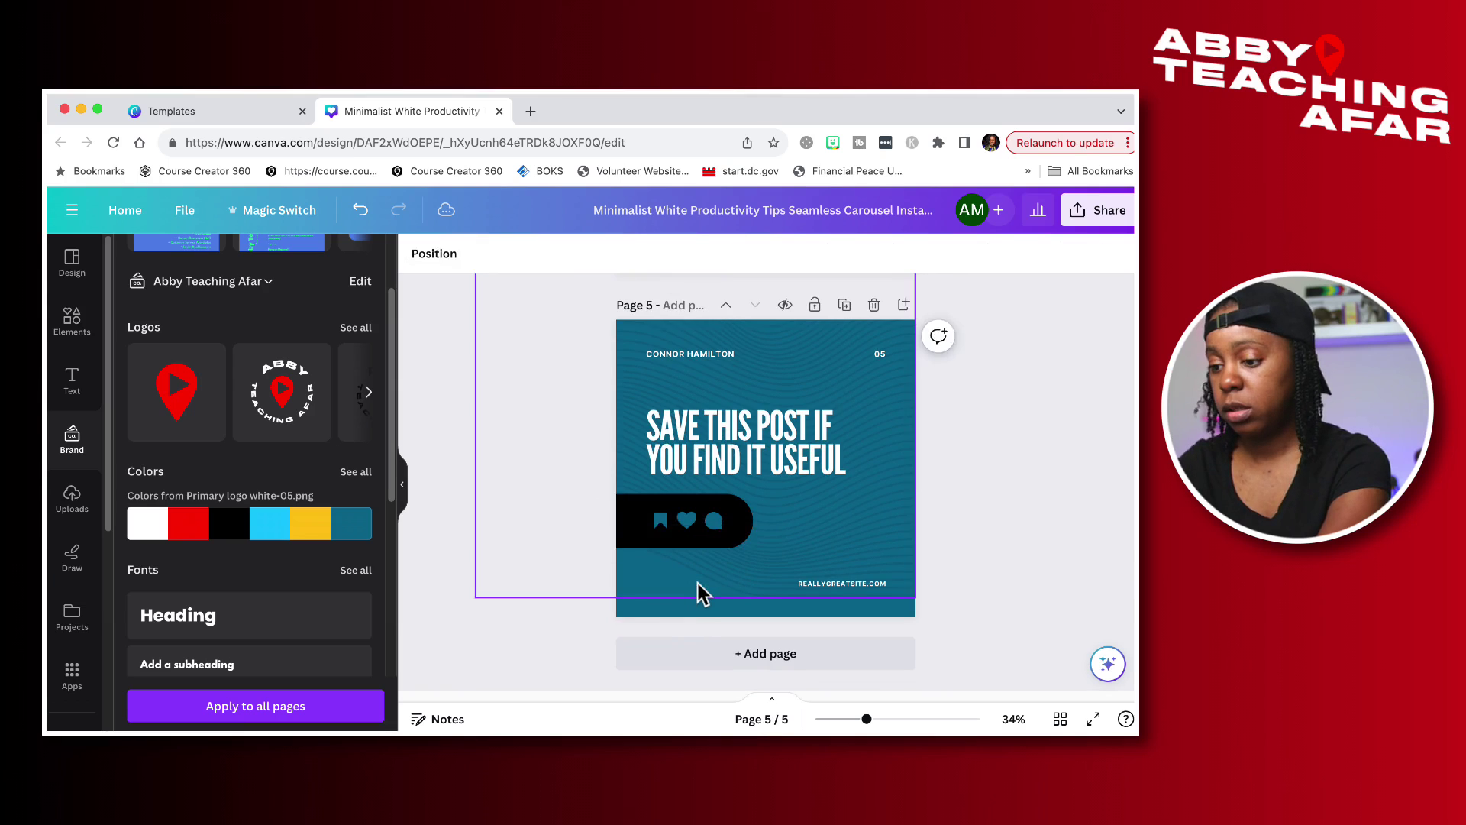
{"action": "left_click", "coordinate": [655, 253]}
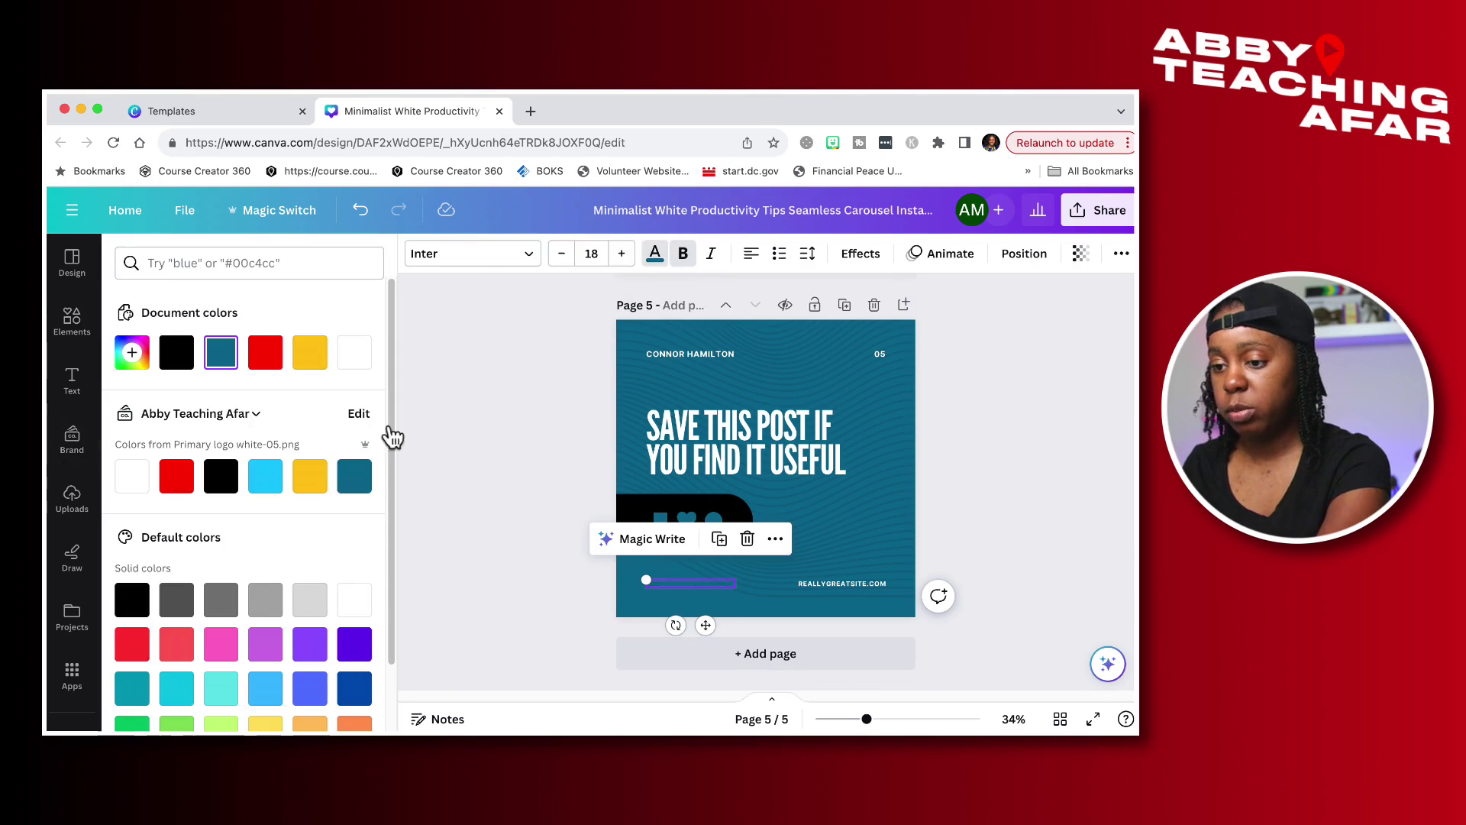
{"action": "left_click", "coordinate": [355, 364]}
- Select page 5's header name to replace it with ABBY TEACHING AFAR
{"action": "scroll", "coordinate": [563, 426], "scroll_direction": "up", "scroll_amount": 6}
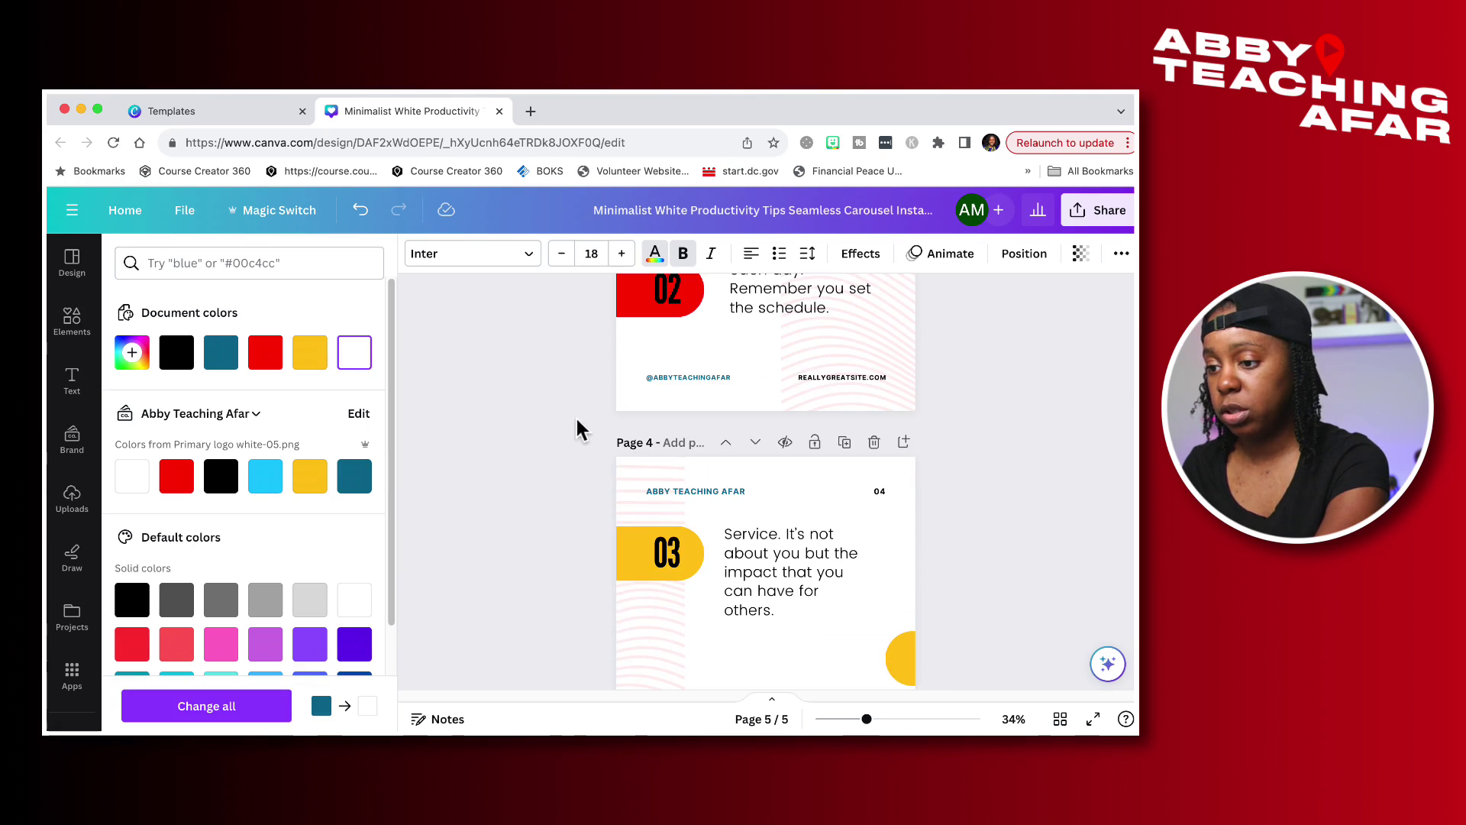
{"action": "left_click", "coordinate": [693, 492]}
{"action": "scroll", "coordinate": [691, 458], "scroll_direction": "up", "scroll_amount": 12}
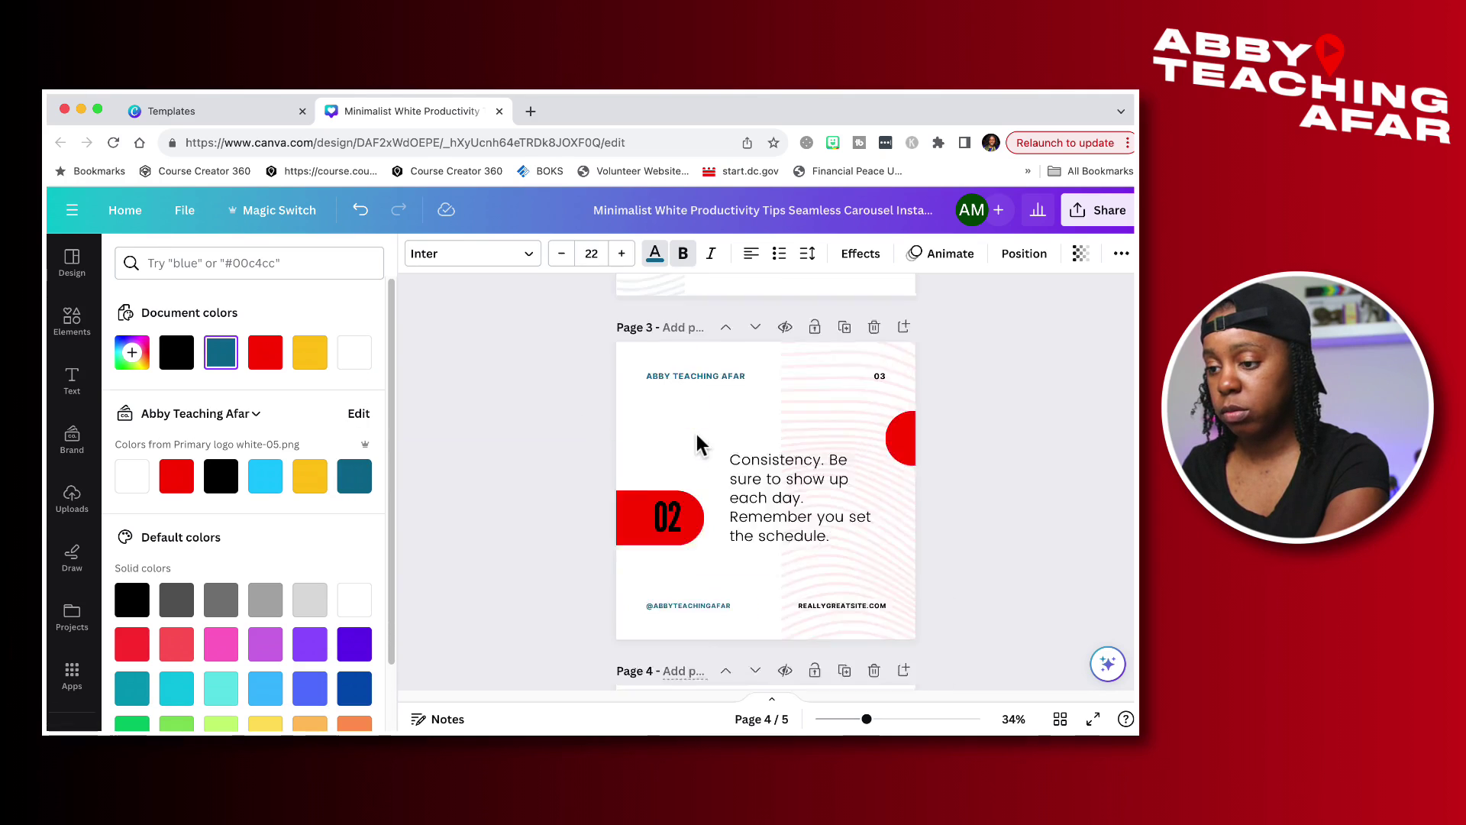
{"action": "scroll", "coordinate": [699, 404], "scroll_direction": "up", "scroll_amount": 2}
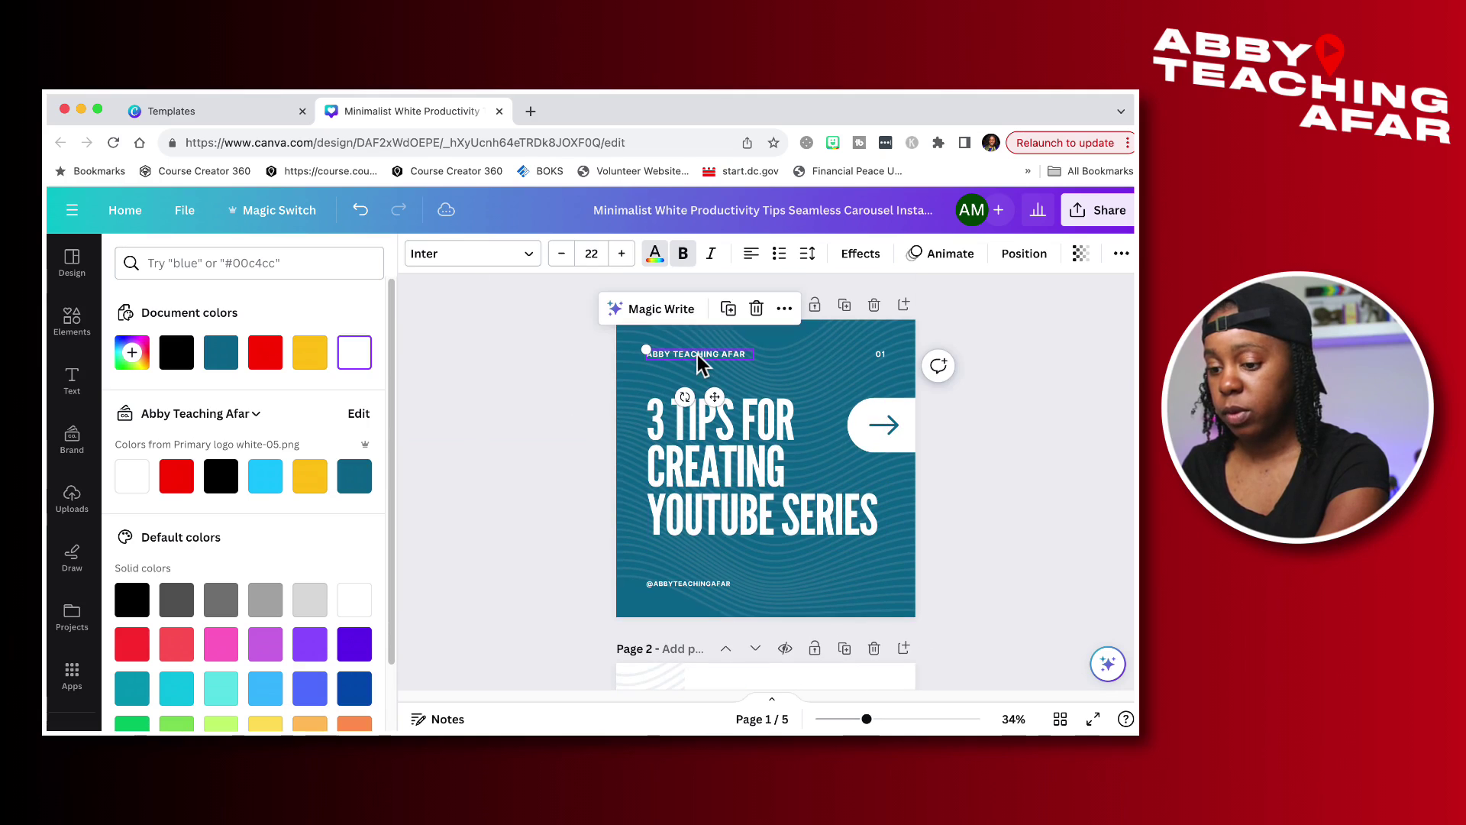
{"action": "scroll", "coordinate": [699, 365], "scroll_direction": "down", "scroll_amount": 10}
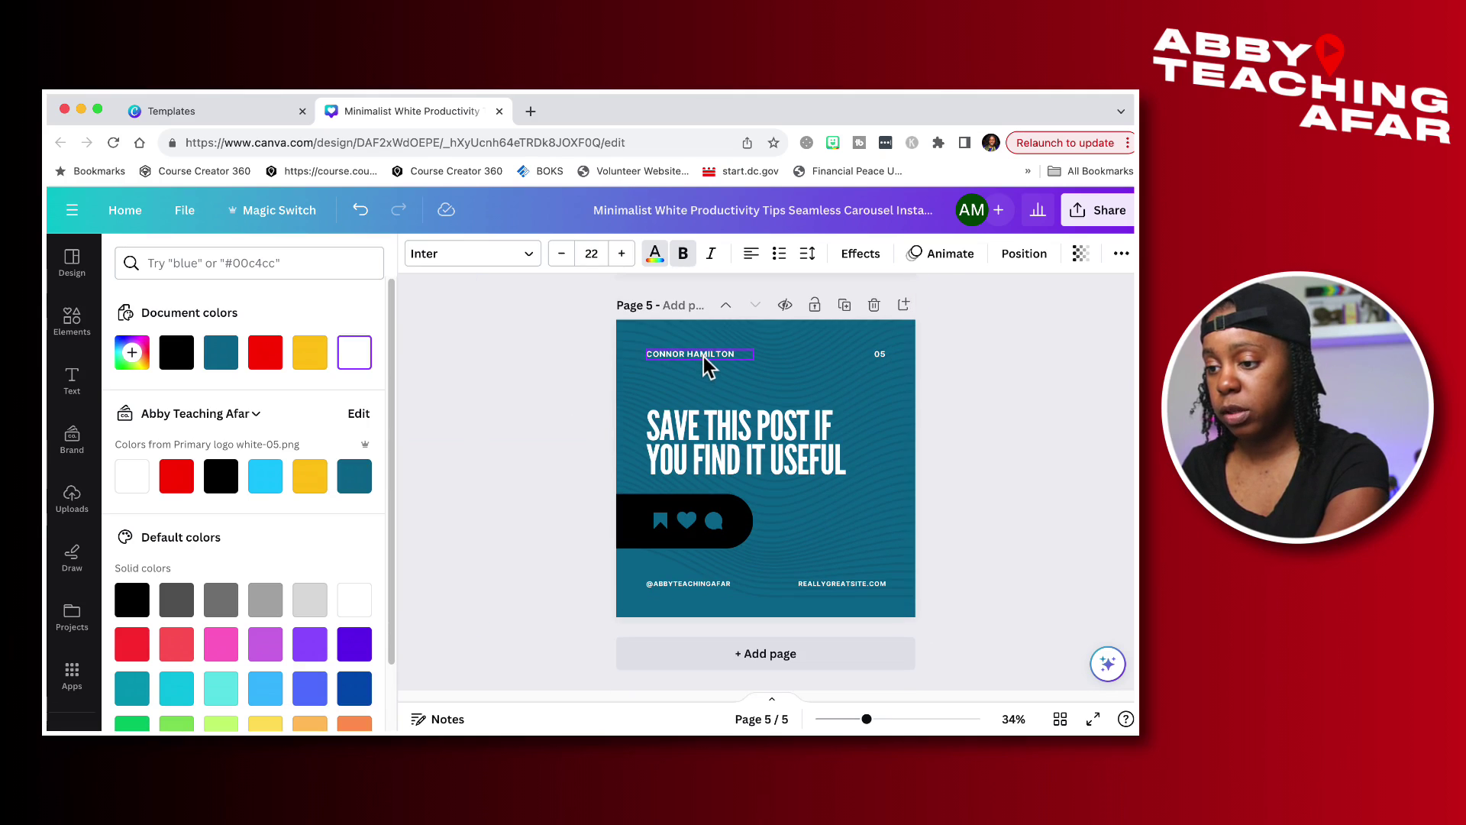
{"action": "left_click", "coordinate": [703, 356]}
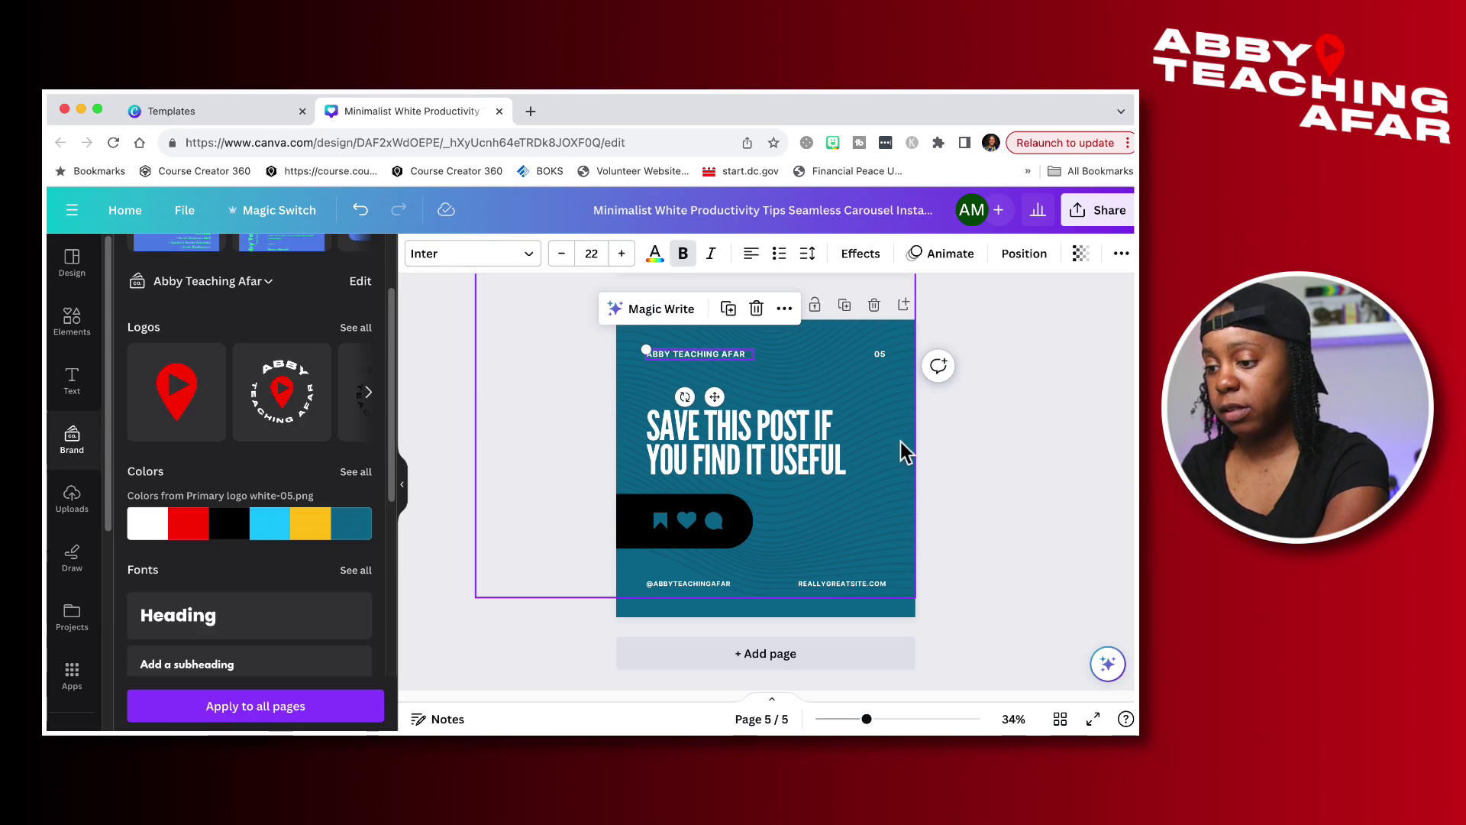
- Delete the REALLYGREATSITE.COM footer text on pages 5, 4, 3 and 2
{"action": "left_click", "coordinate": [845, 588]}
{"action": "left_click", "coordinate": [851, 581]}
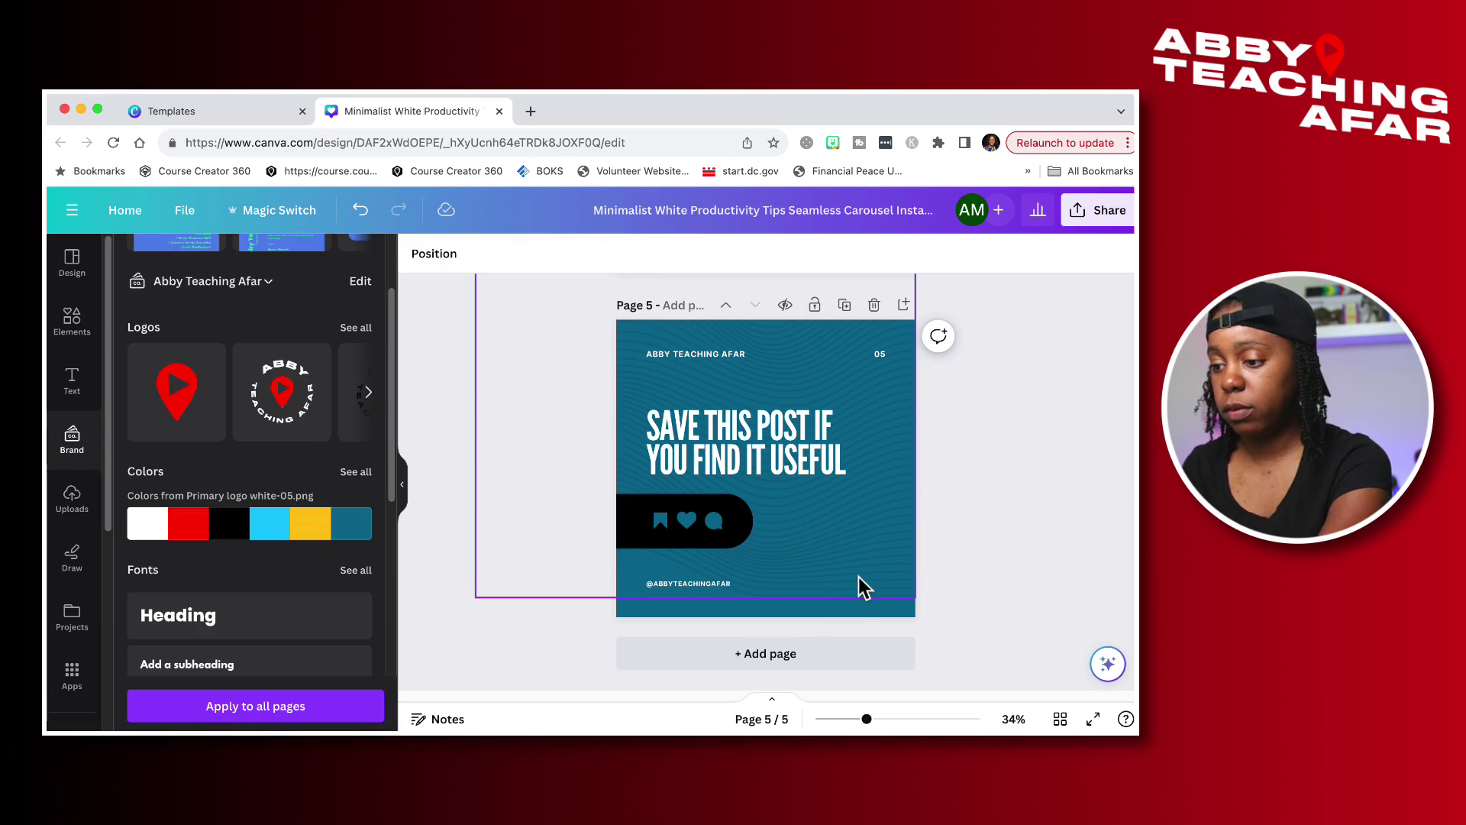
{"action": "scroll", "coordinate": [858, 576], "scroll_direction": "up", "scroll_amount": 3}
{"action": "left_click", "coordinate": [835, 498]}
{"action": "key", "text": "Delete"}
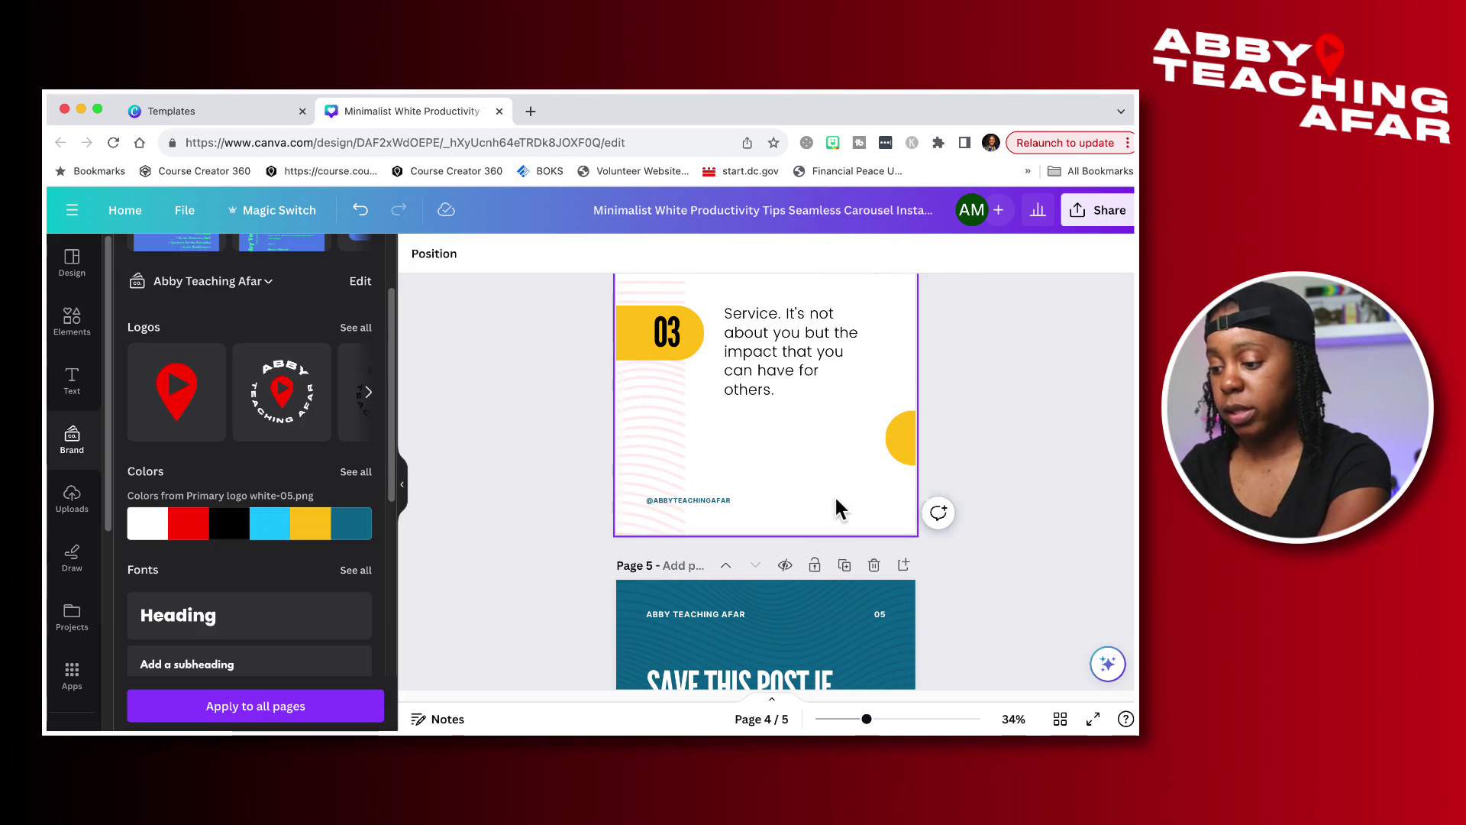
{"action": "scroll", "coordinate": [835, 497], "scroll_direction": "up", "scroll_amount": 4}
{"action": "left_click", "coordinate": [850, 419]}
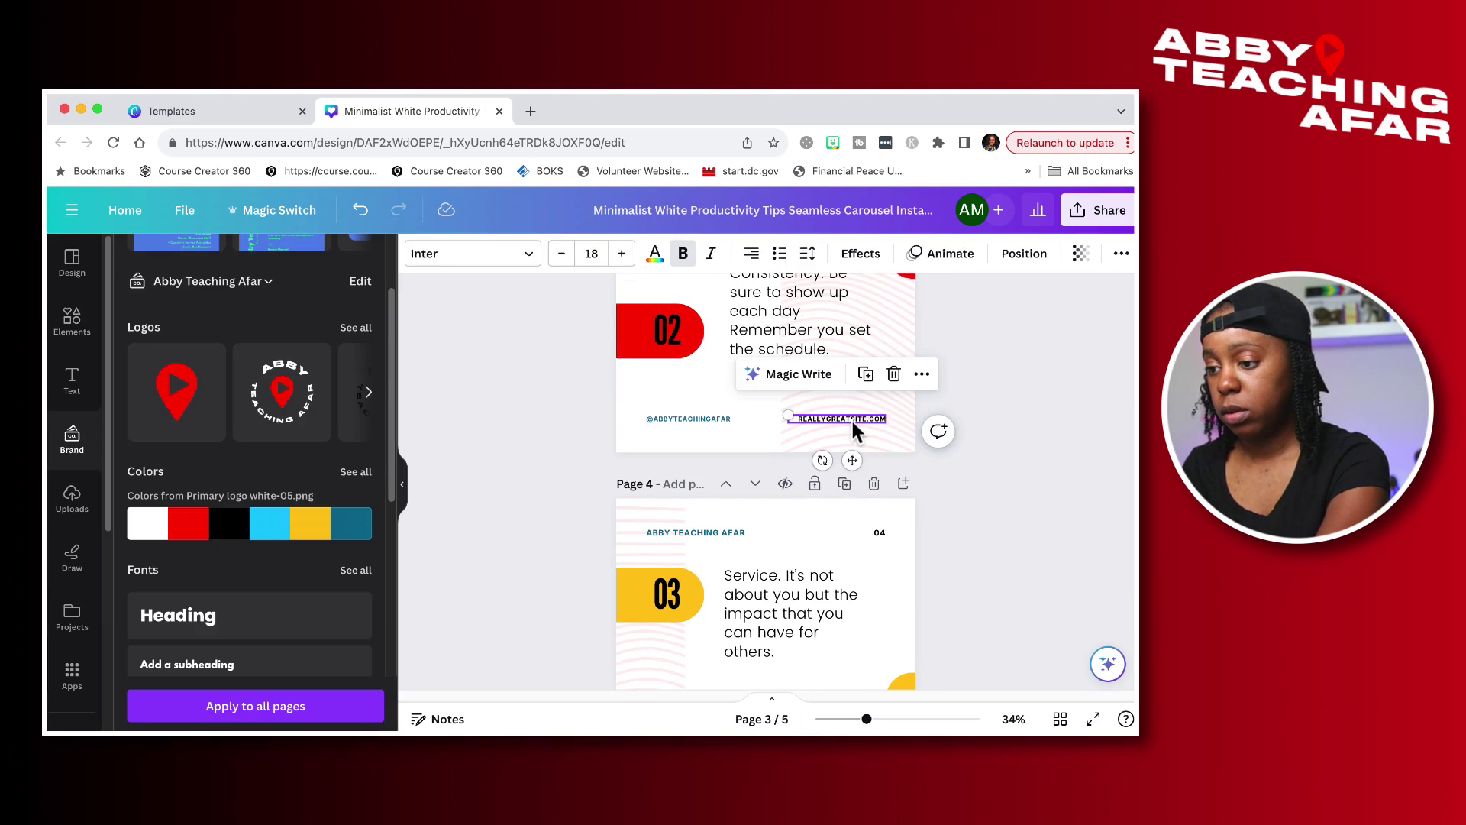
{"action": "key", "text": "Delete"}
{"action": "scroll", "coordinate": [851, 419], "scroll_direction": "up", "scroll_amount": 4}
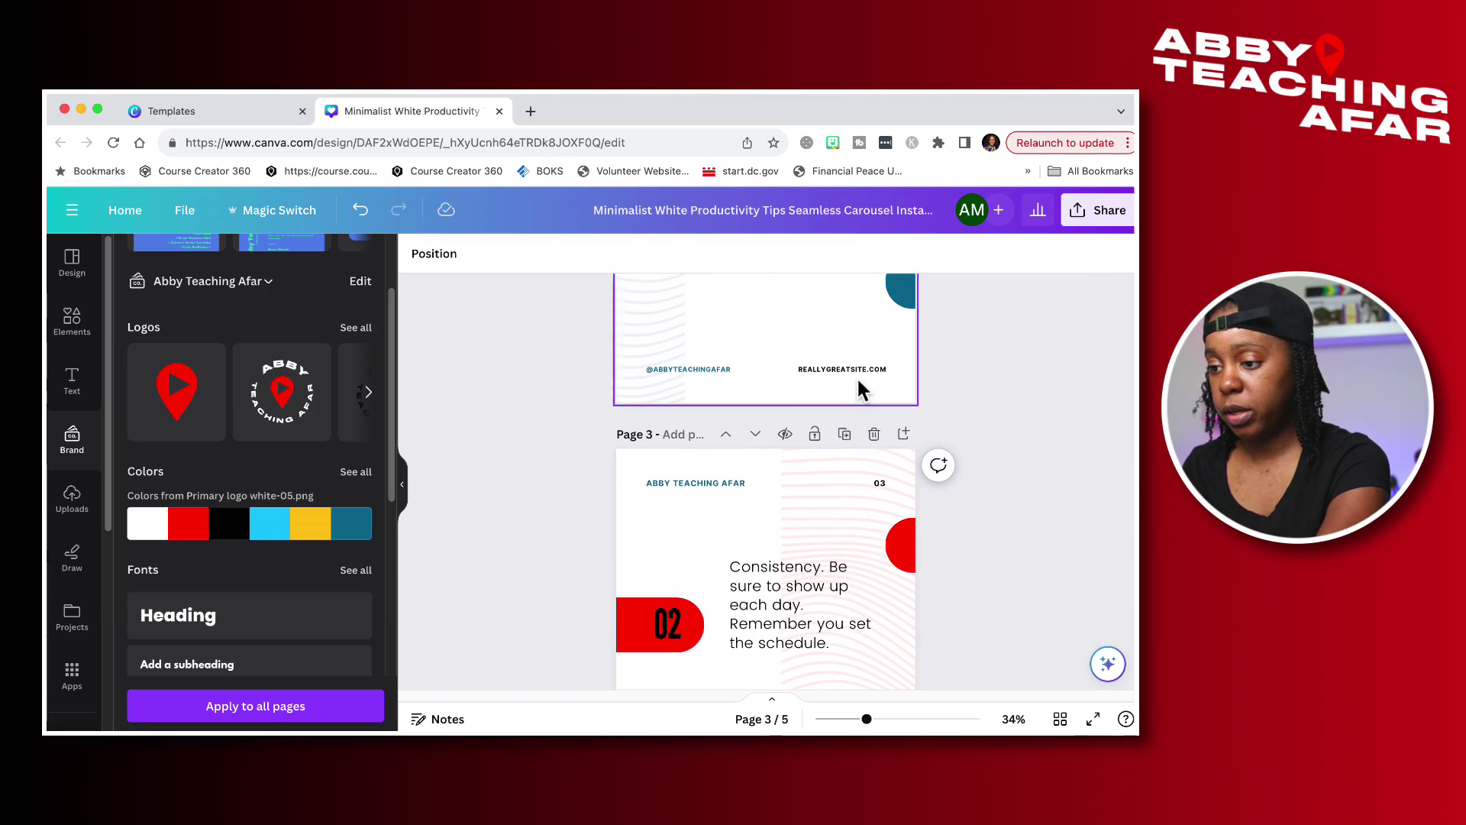
{"action": "left_click", "coordinate": [863, 369]}
{"action": "key", "text": "Delete"}
{"action": "scroll", "coordinate": [863, 369], "scroll_direction": "up", "scroll_amount": 5}
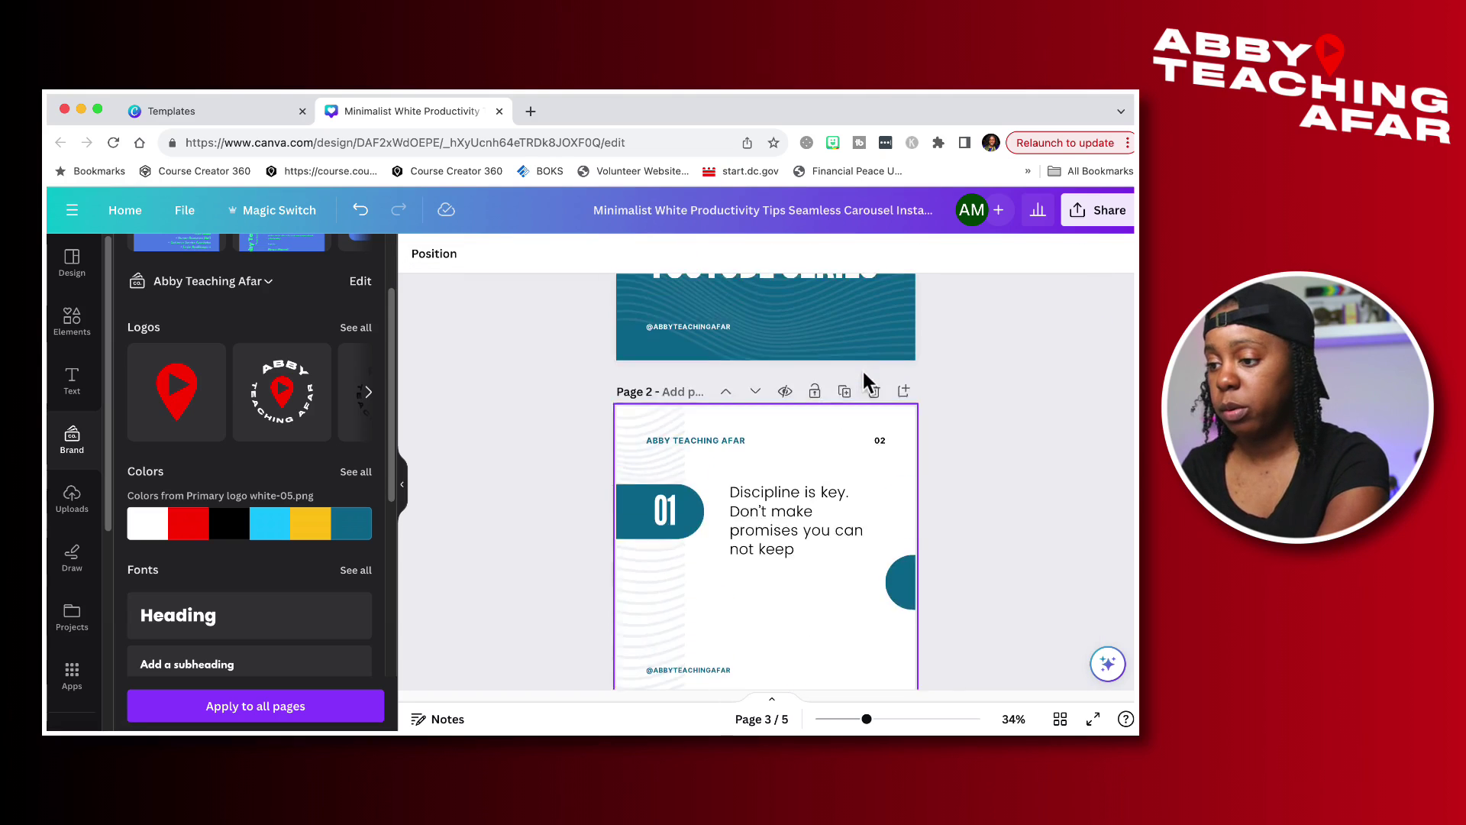
{"action": "scroll", "coordinate": [863, 372], "scroll_direction": "up", "scroll_amount": 2}
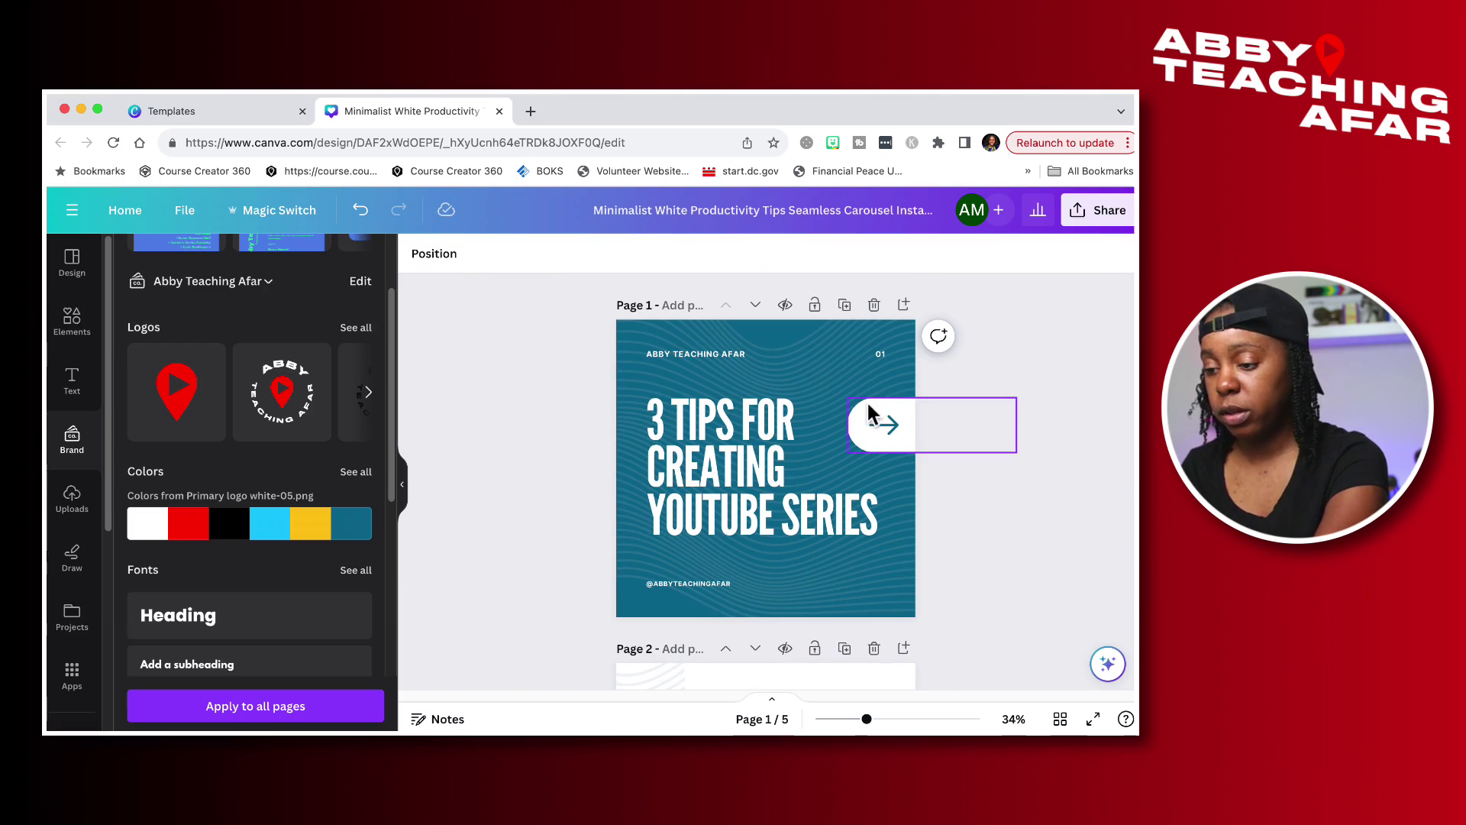
{"action": "scroll", "coordinate": [839, 427], "scroll_direction": "down", "scroll_amount": 15}
{"action": "scroll", "coordinate": [838, 428], "scroll_direction": "up", "scroll_amount": 15}
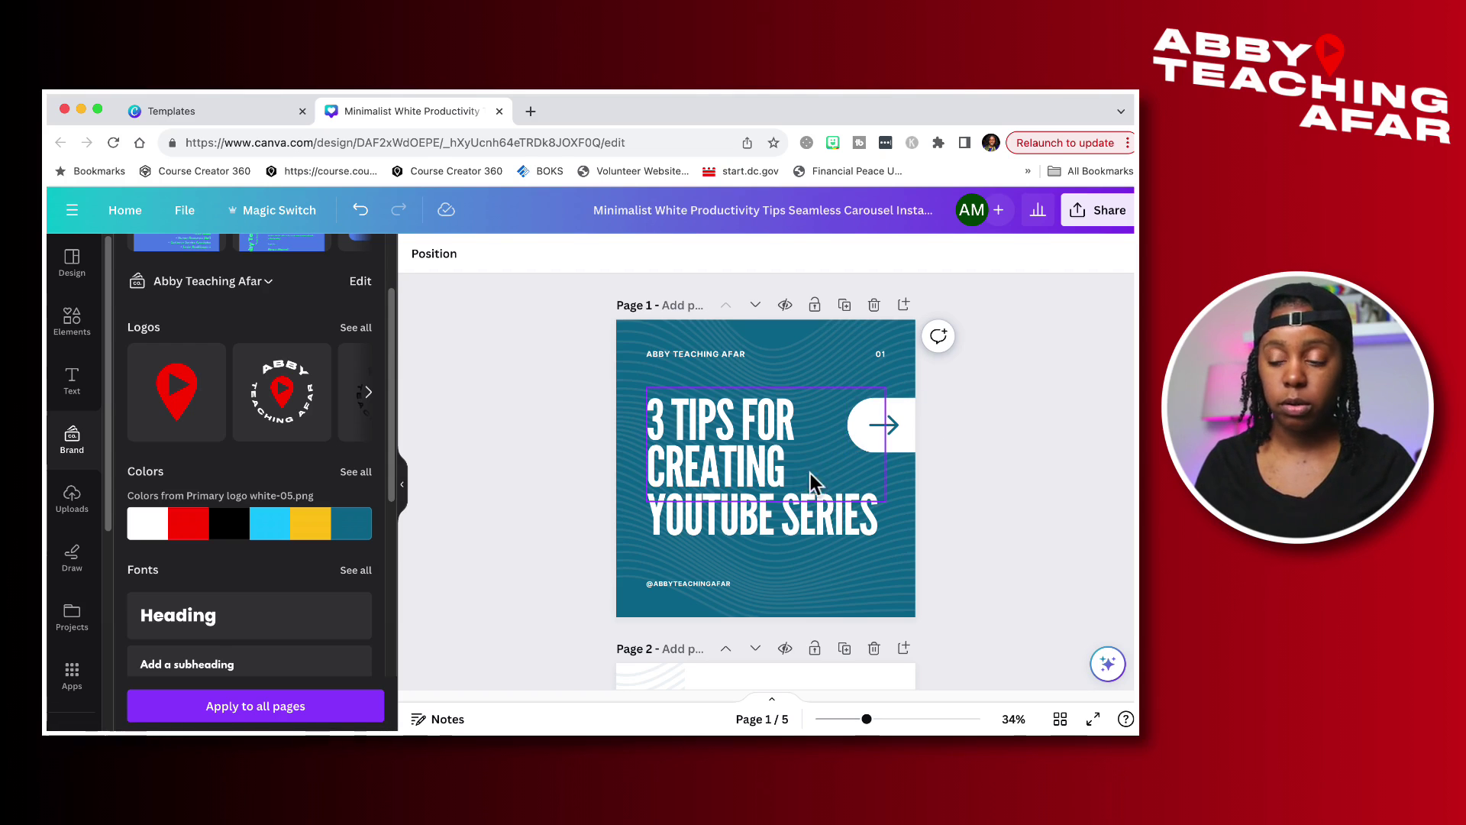
{"action": "scroll", "coordinate": [819, 474], "scroll_direction": "down", "scroll_amount": 10}
{"action": "scroll", "coordinate": [879, 478], "scroll_direction": "up", "scroll_amount": 9}
{"action": "scroll", "coordinate": [945, 484], "scroll_direction": "down", "scroll_amount": 3}
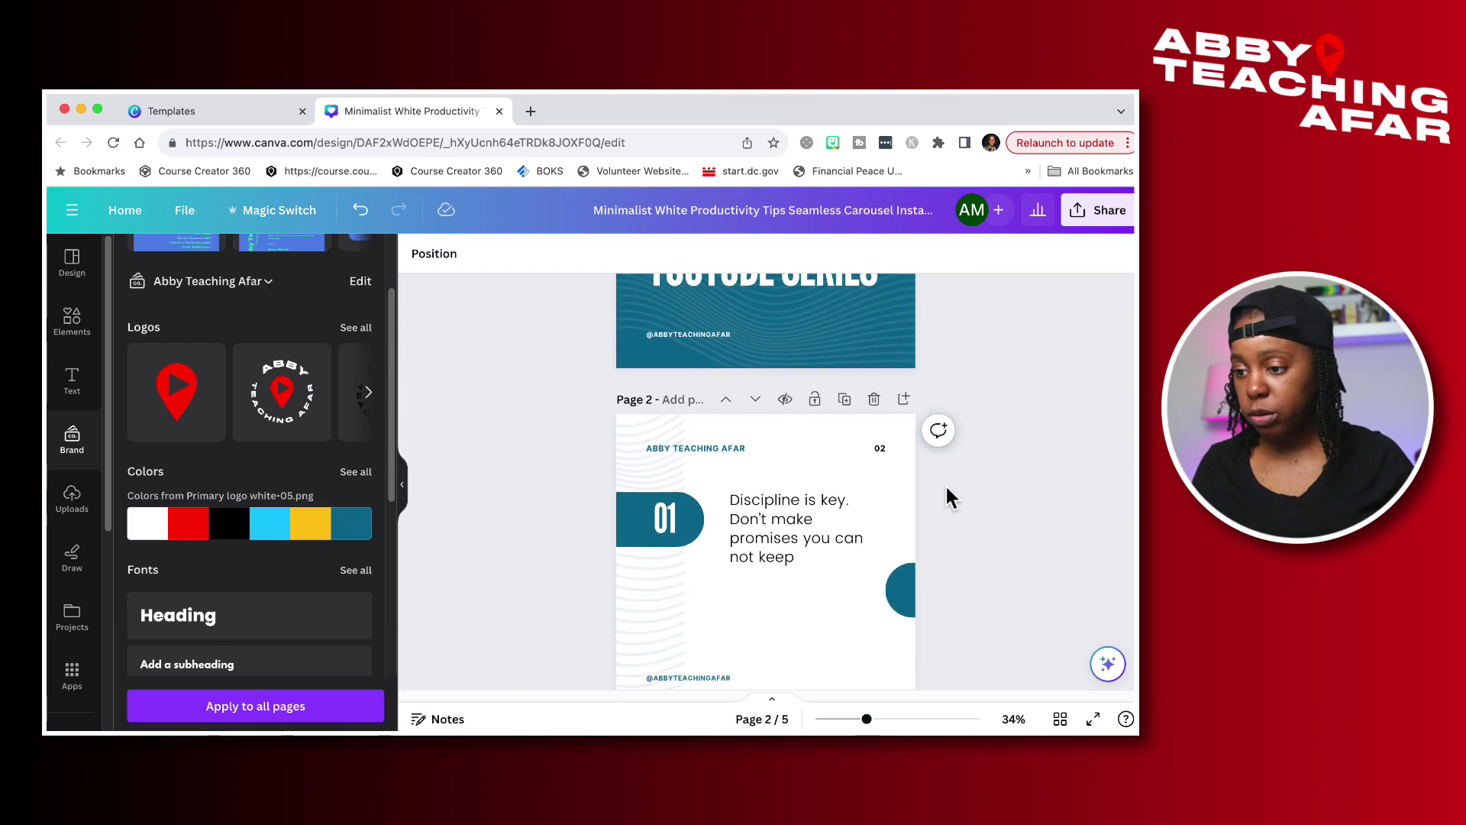
{"action": "scroll", "coordinate": [947, 489], "scroll_direction": "down", "scroll_amount": 10}
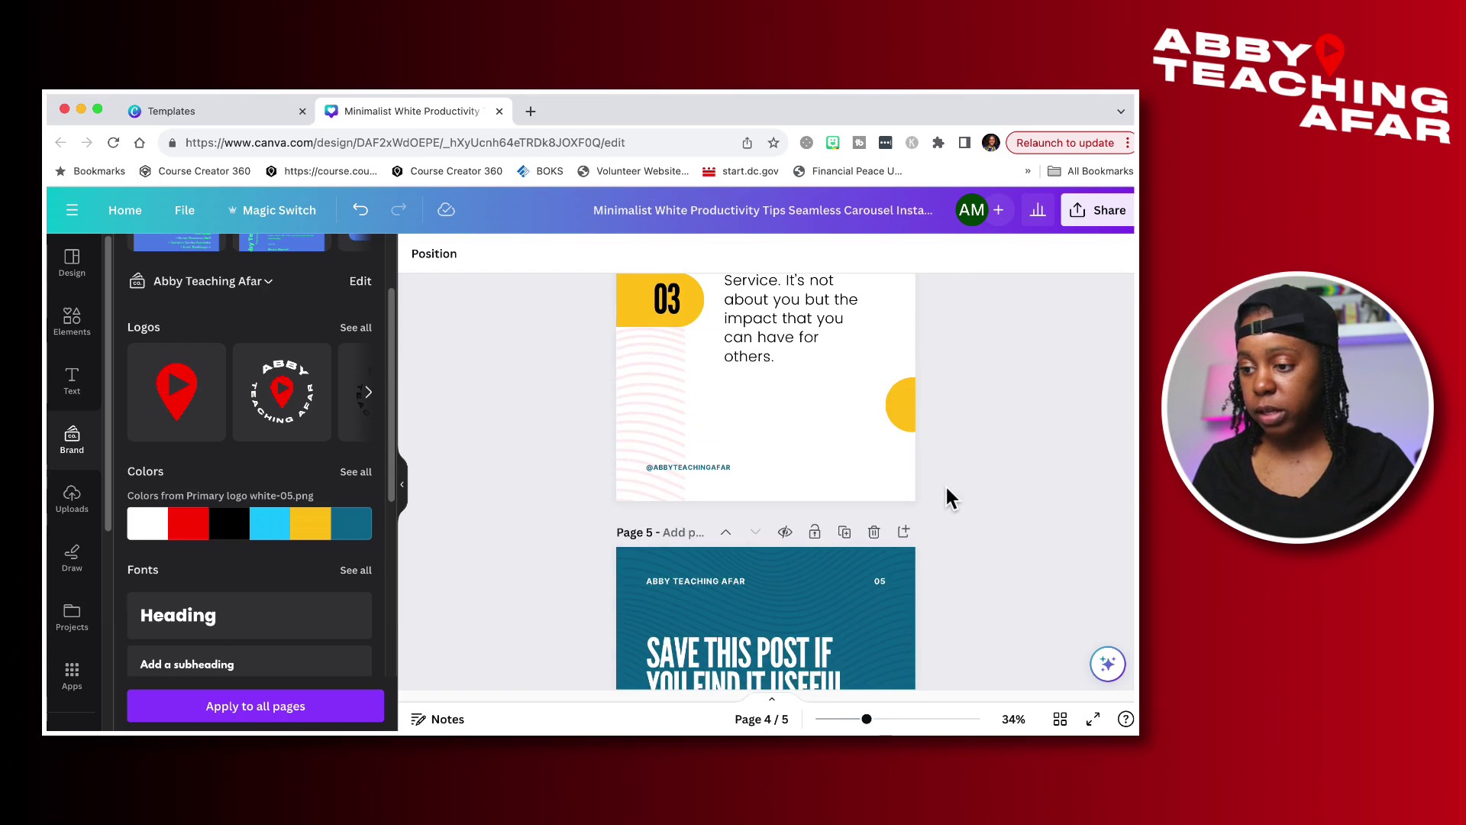
{"action": "scroll", "coordinate": [947, 489], "scroll_direction": "down", "scroll_amount": 3}
{"action": "scroll", "coordinate": [947, 488], "scroll_direction": "up", "scroll_amount": 12}
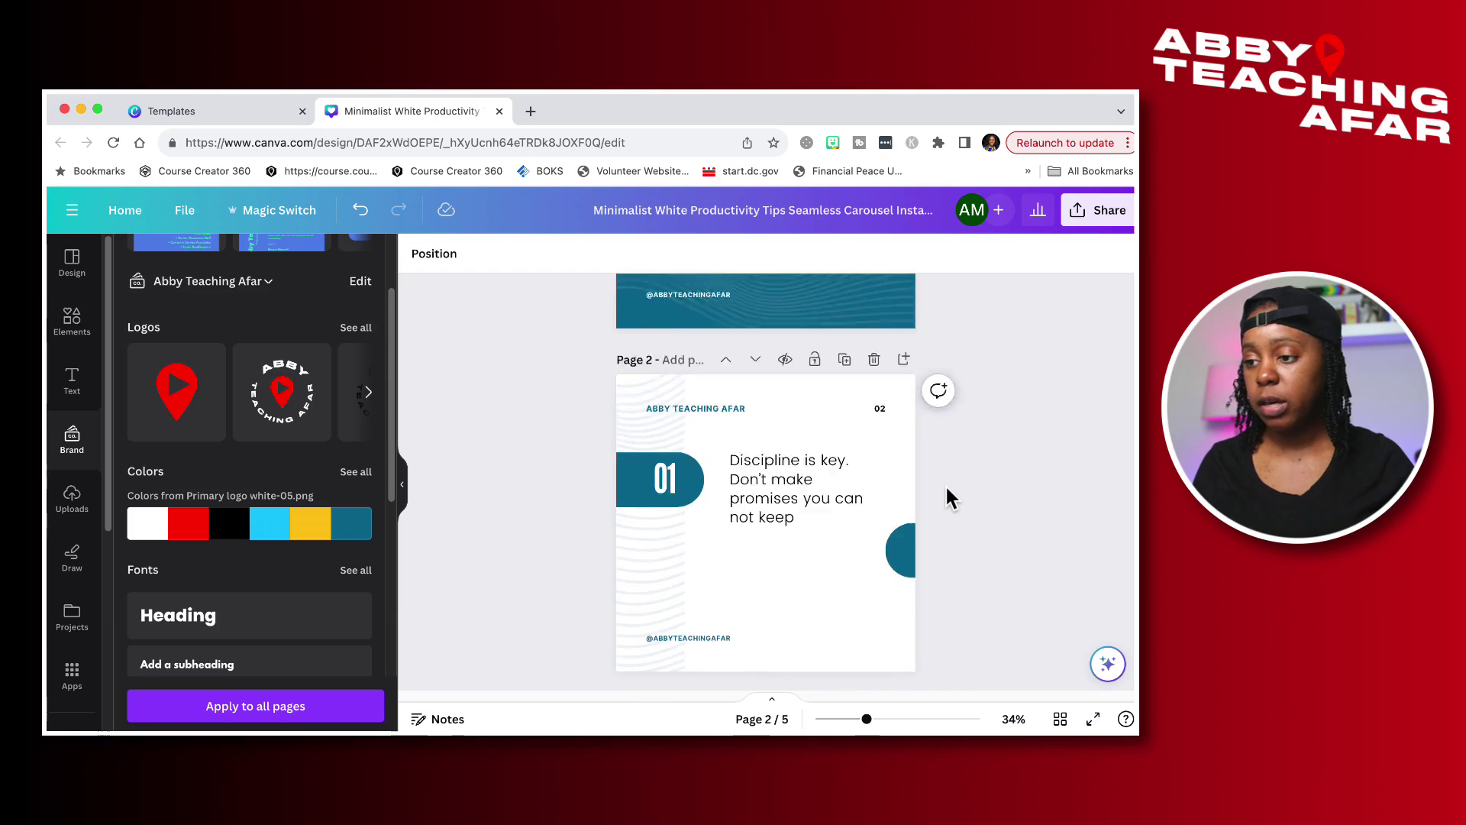
{"action": "scroll", "coordinate": [947, 489], "scroll_direction": "up", "scroll_amount": 4}
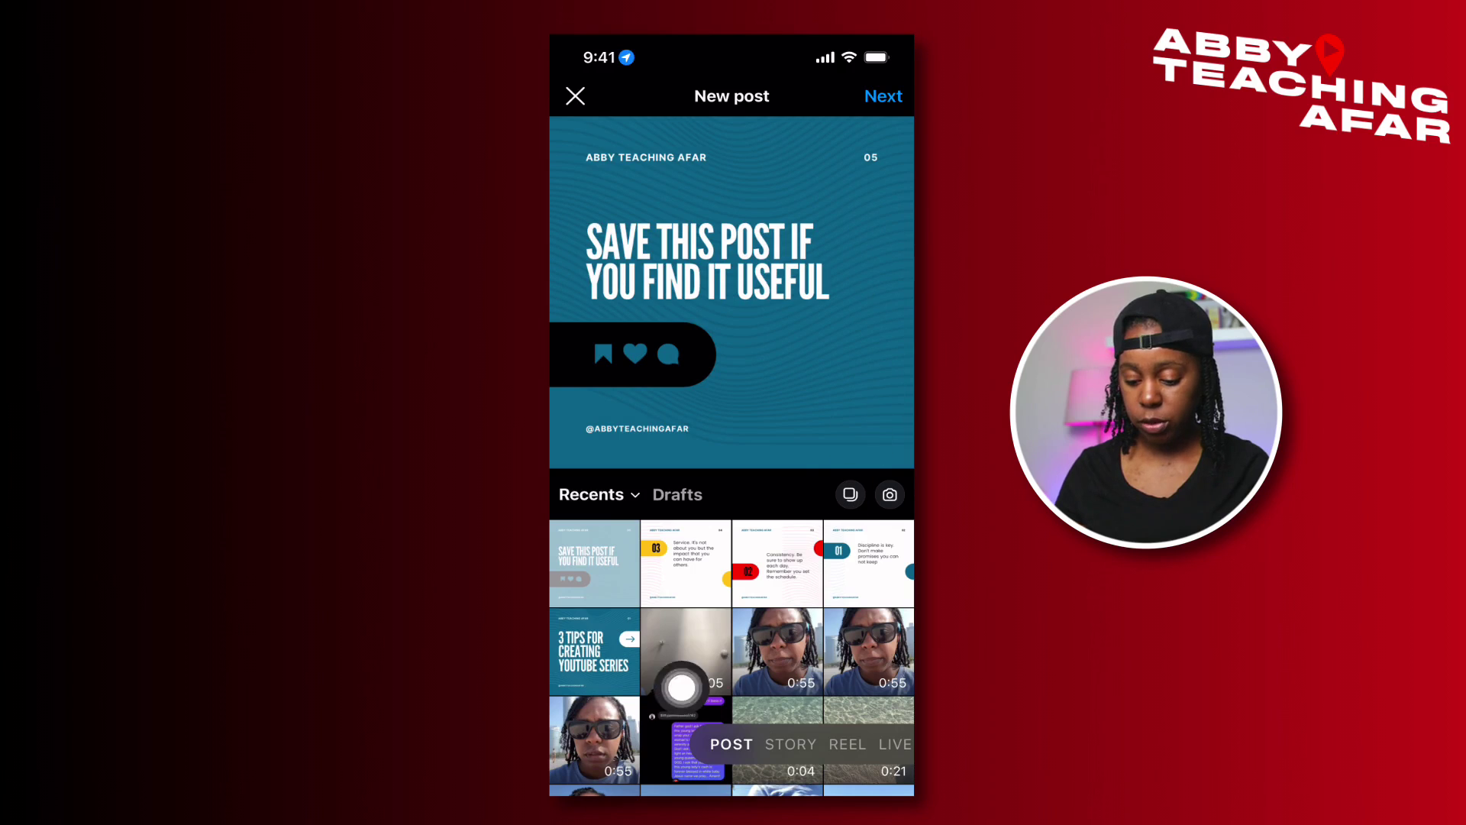
- Select 3 Tips, Discipline is key, Consistency, Service, then Save this post, and continue
{"action": "left_click", "coordinate": [595, 638]}
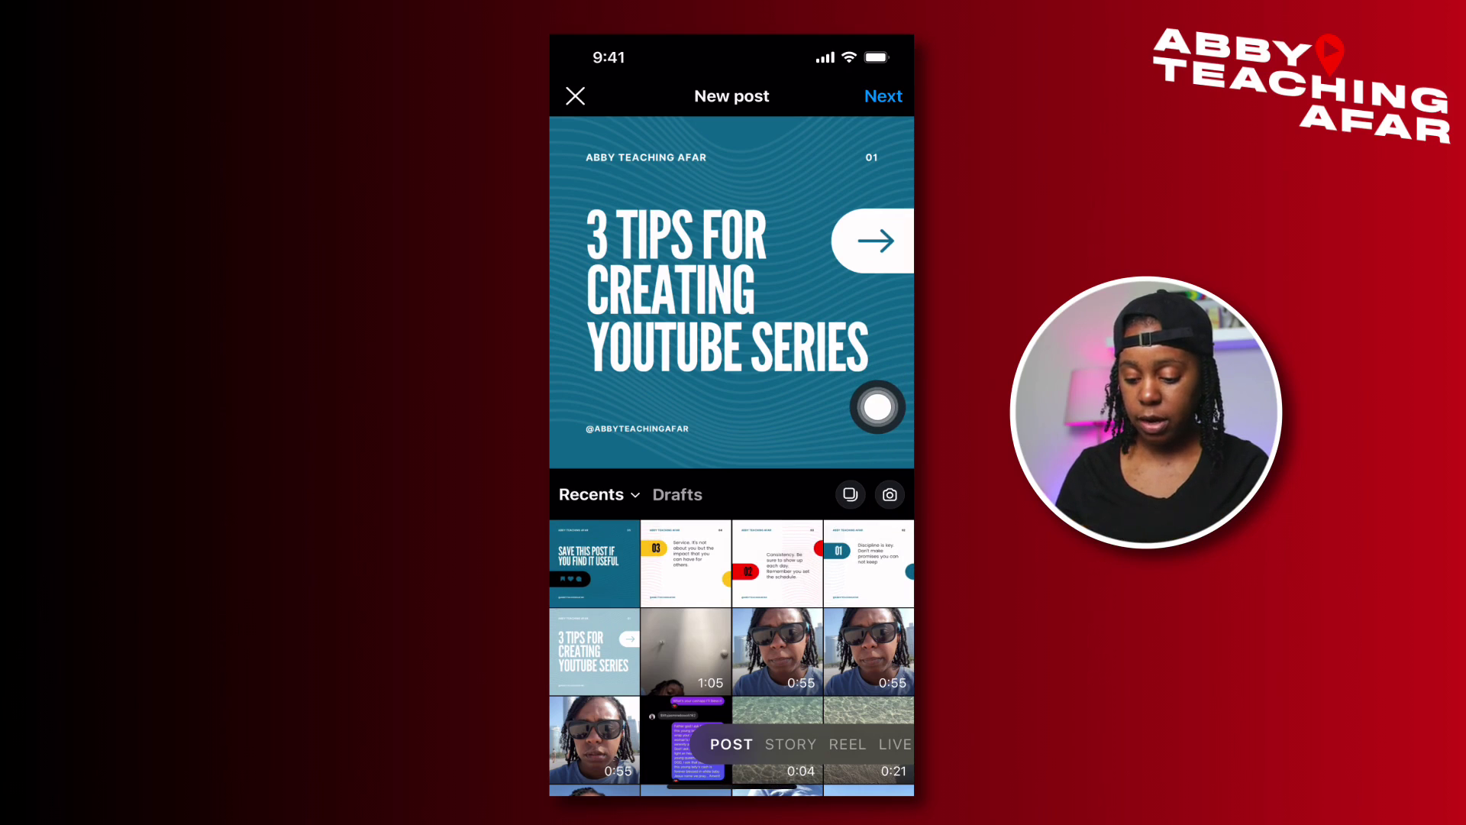
{"action": "left_click", "coordinate": [850, 494]}
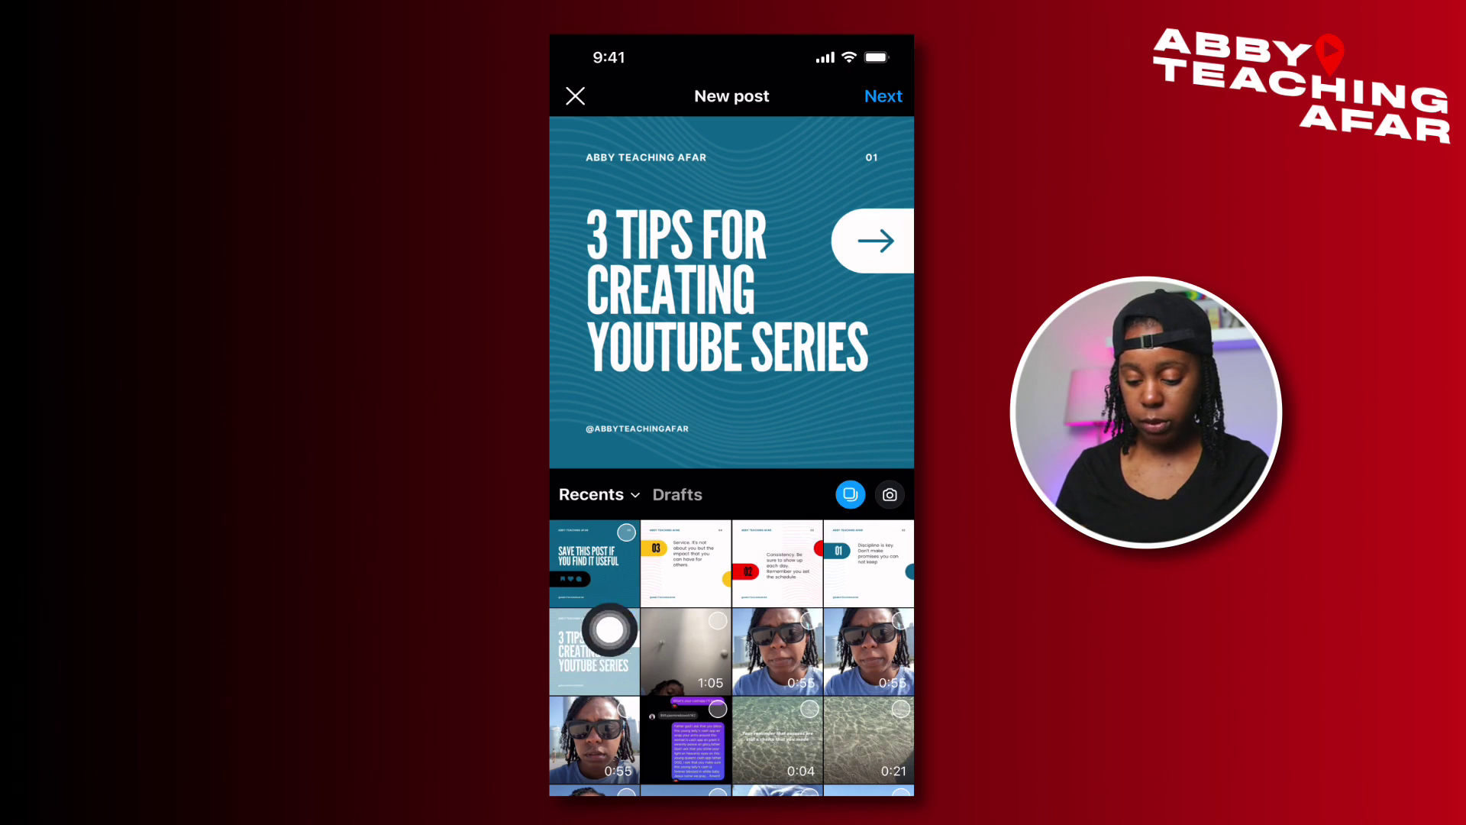
{"action": "left_click", "coordinate": [869, 557]}
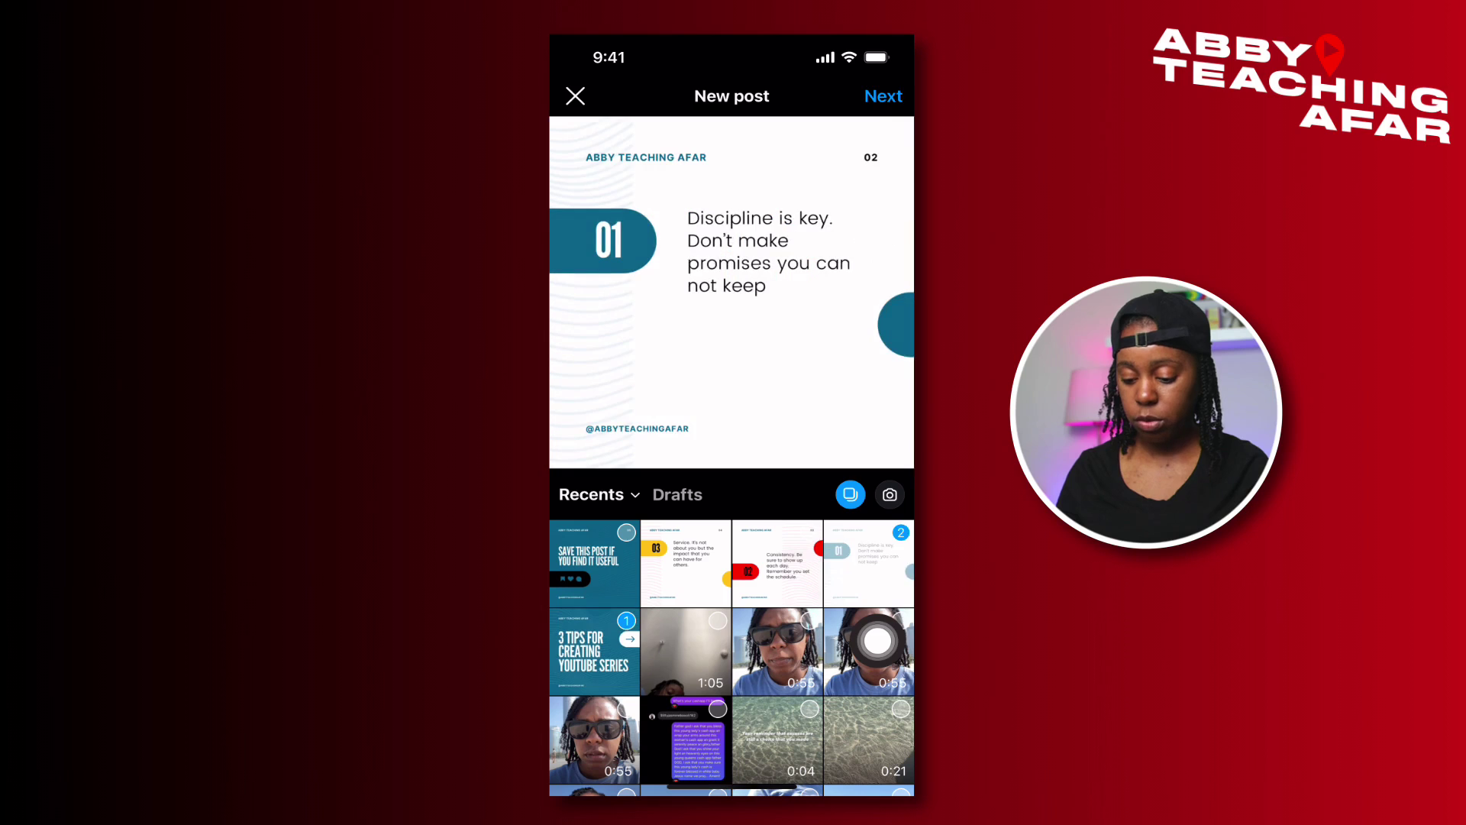
{"action": "left_click", "coordinate": [777, 563]}
{"action": "left_click", "coordinate": [686, 562]}
{"action": "left_click", "coordinate": [594, 562]}
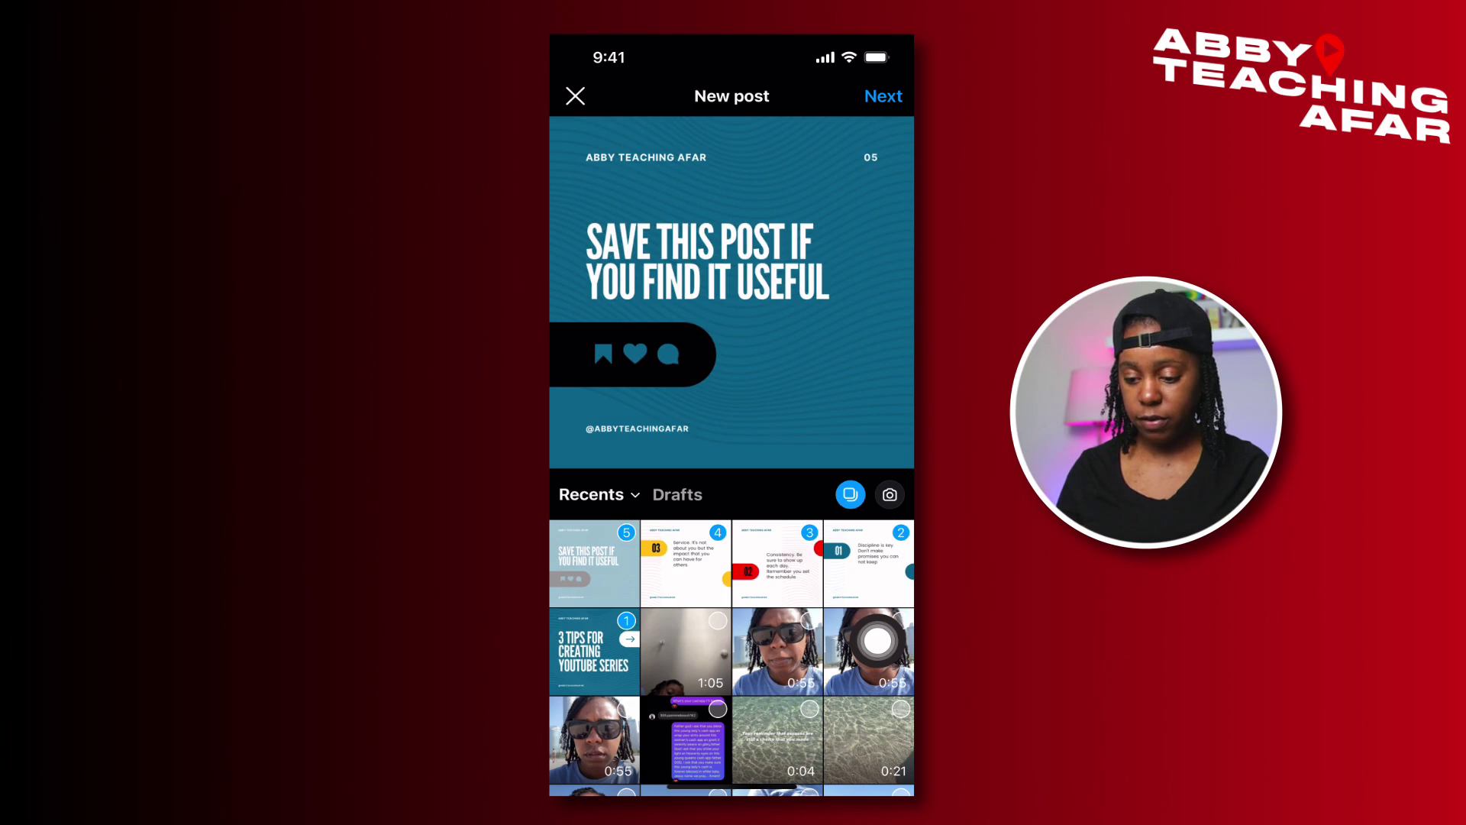
{"action": "left_click", "coordinate": [884, 95]}
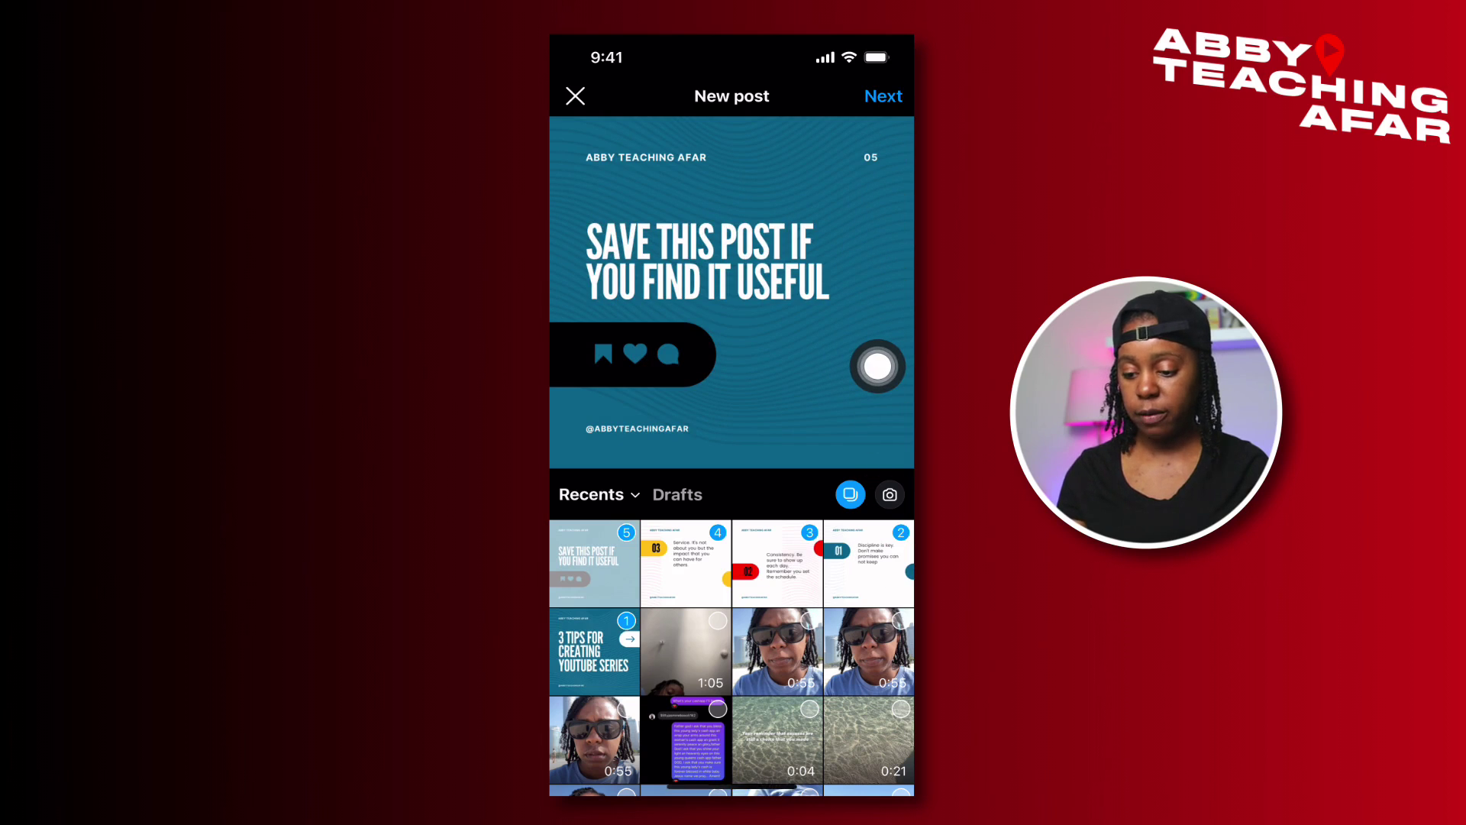
{"action": "scroll", "coordinate": [731, 291], "scroll_direction": "right", "scroll_amount": 2}
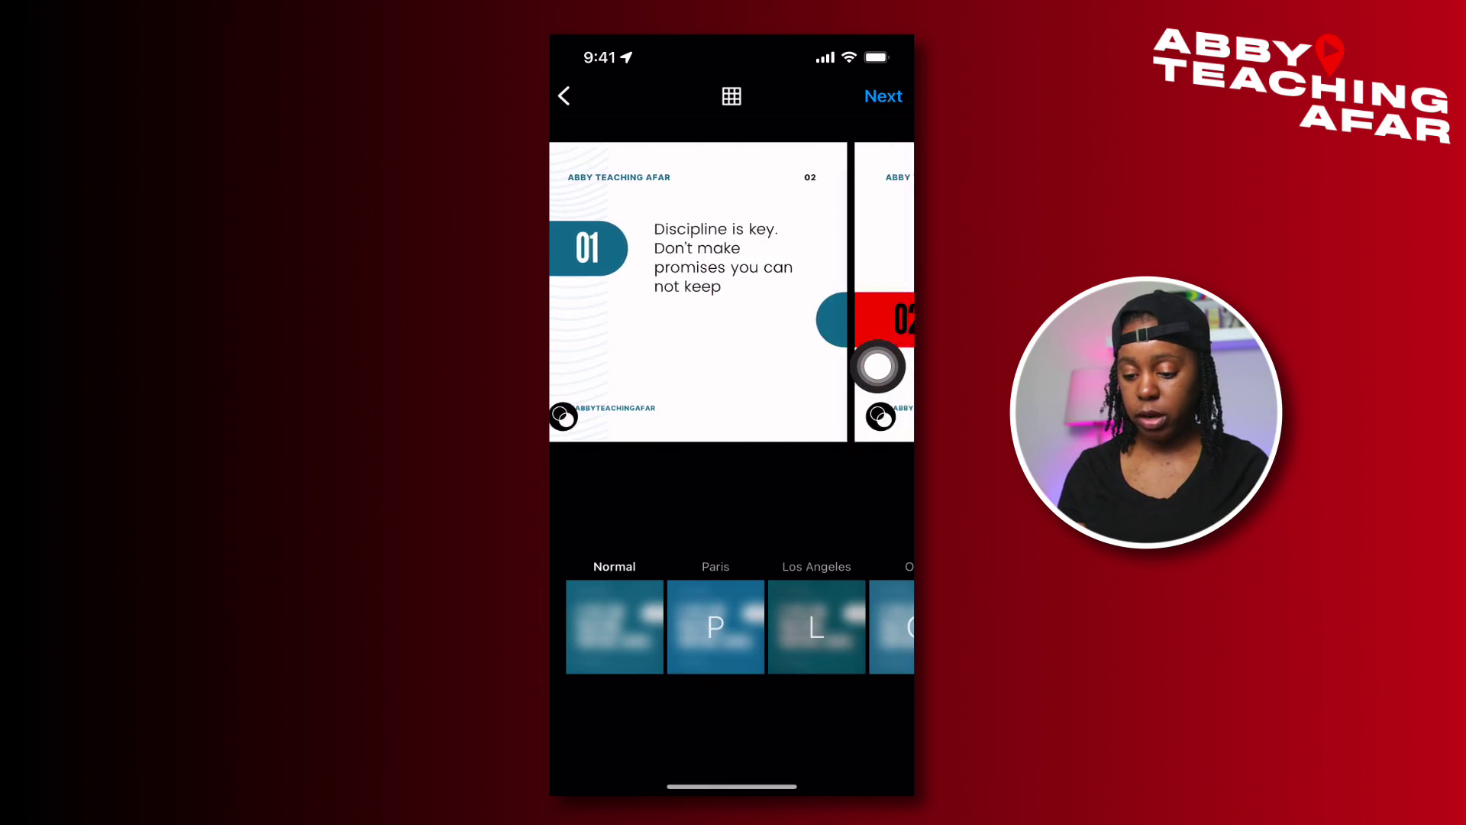
- Swipe through the five-slide carousel preview and advance to the caption screen
{"action": "scroll", "coordinate": [878, 366], "scroll_direction": "right", "scroll_amount": 3}
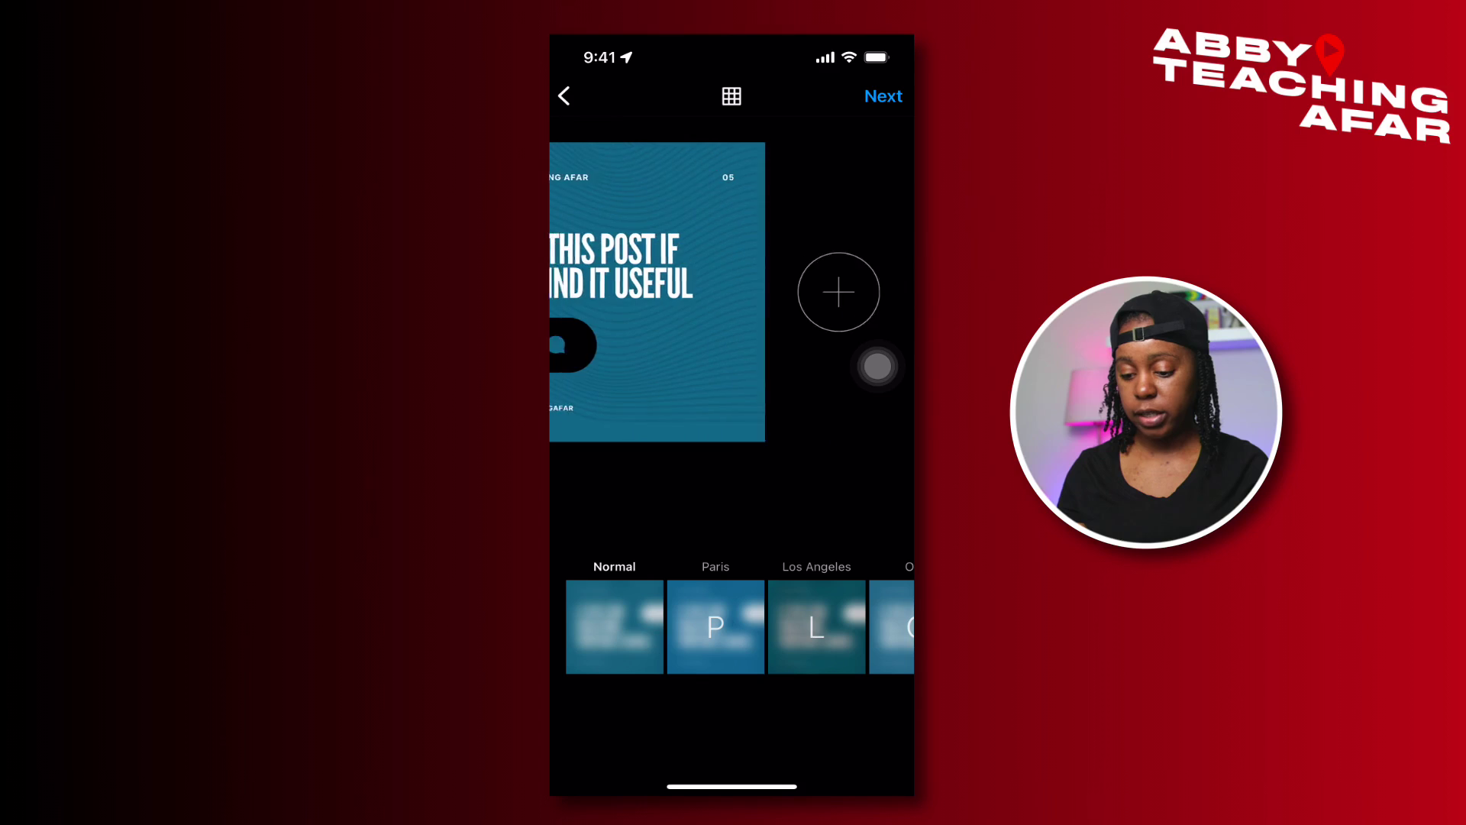
{"action": "scroll", "coordinate": [732, 292], "scroll_direction": "left", "scroll_amount": 3}
{"action": "left_click", "coordinate": [883, 95]}
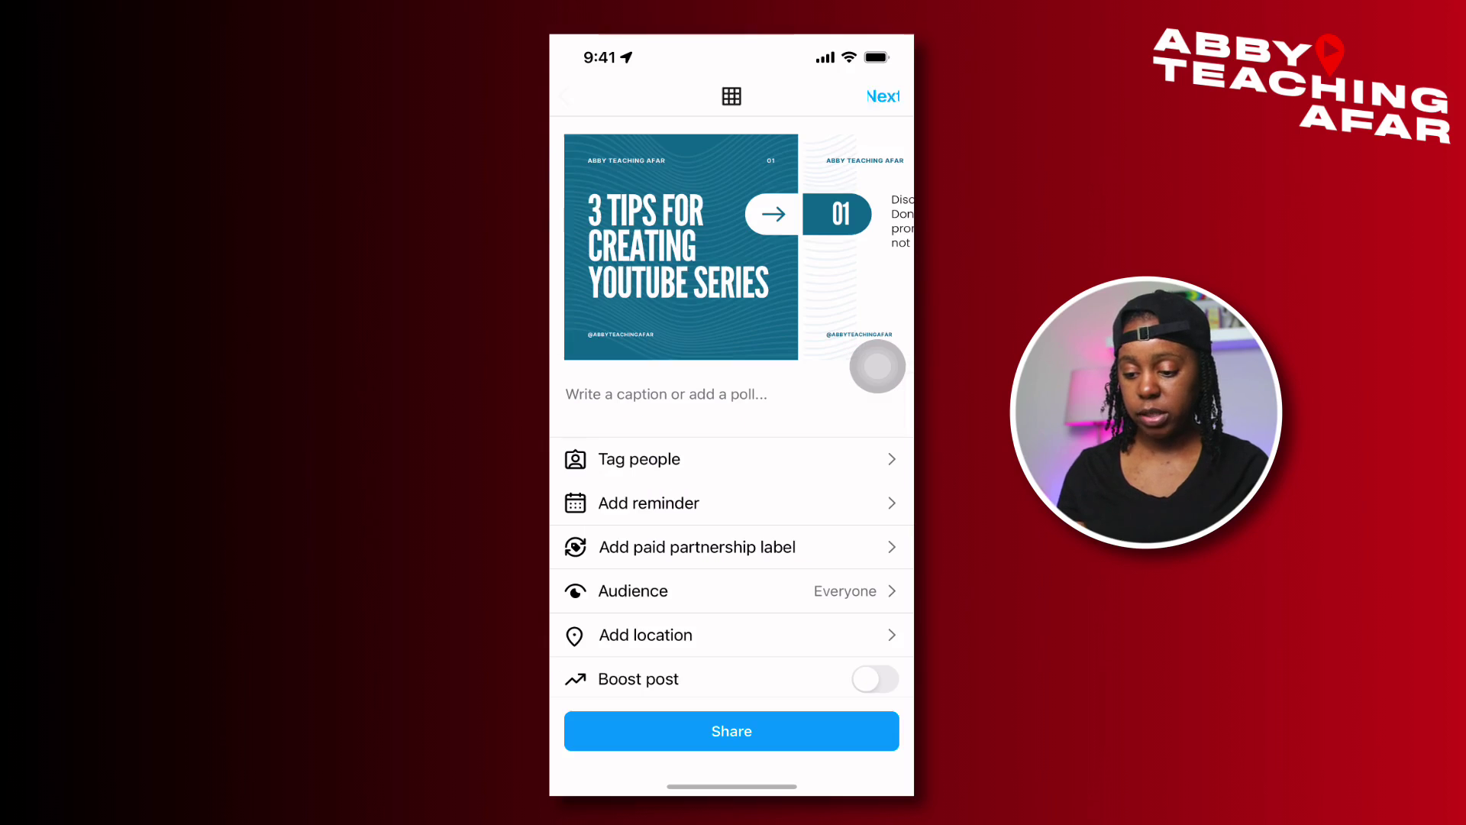